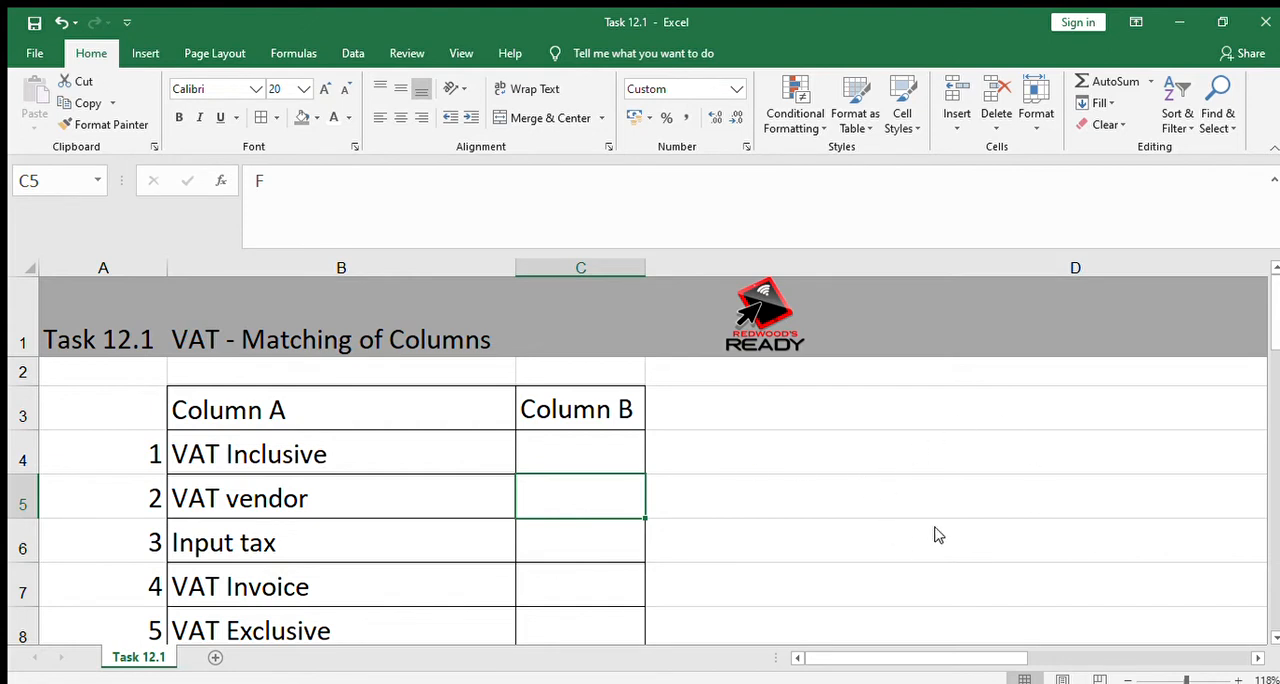
# Reveal the hidden VAT Inclusive answer in C4 and its explanation in D4 by making their font colour black
pyautogui.click(413, 478)
pyautogui.click(430, 438)
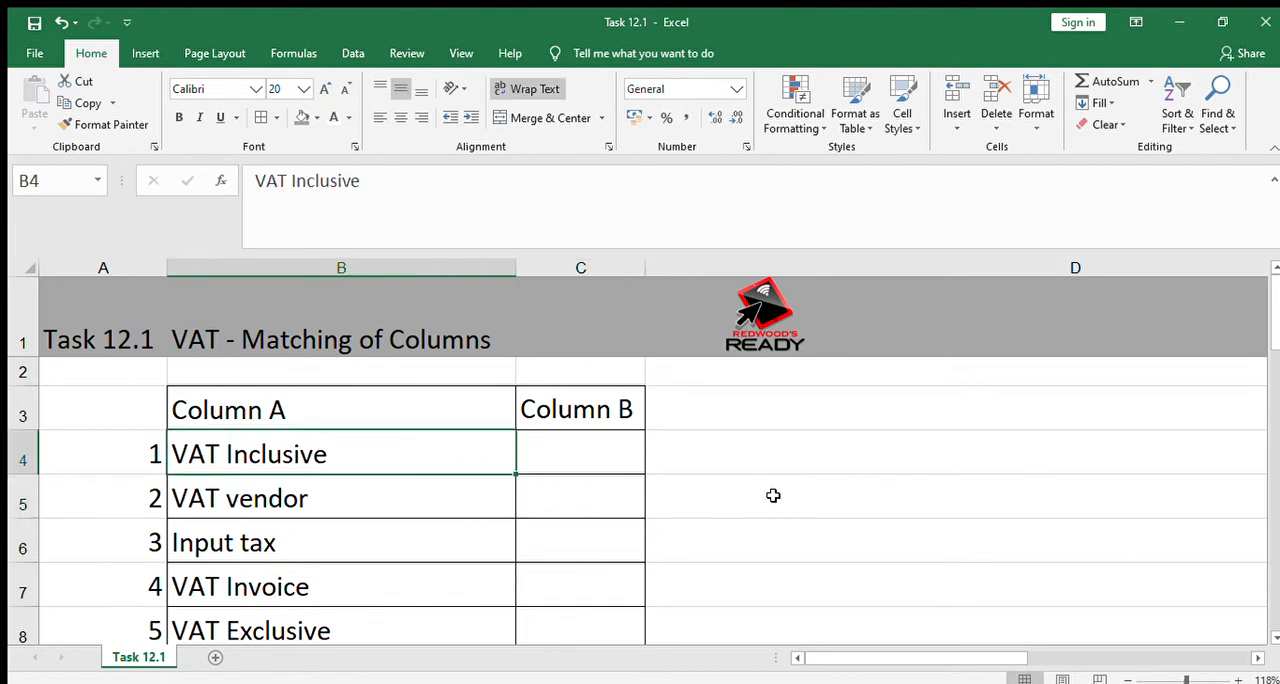
pyautogui.click(725, 435)
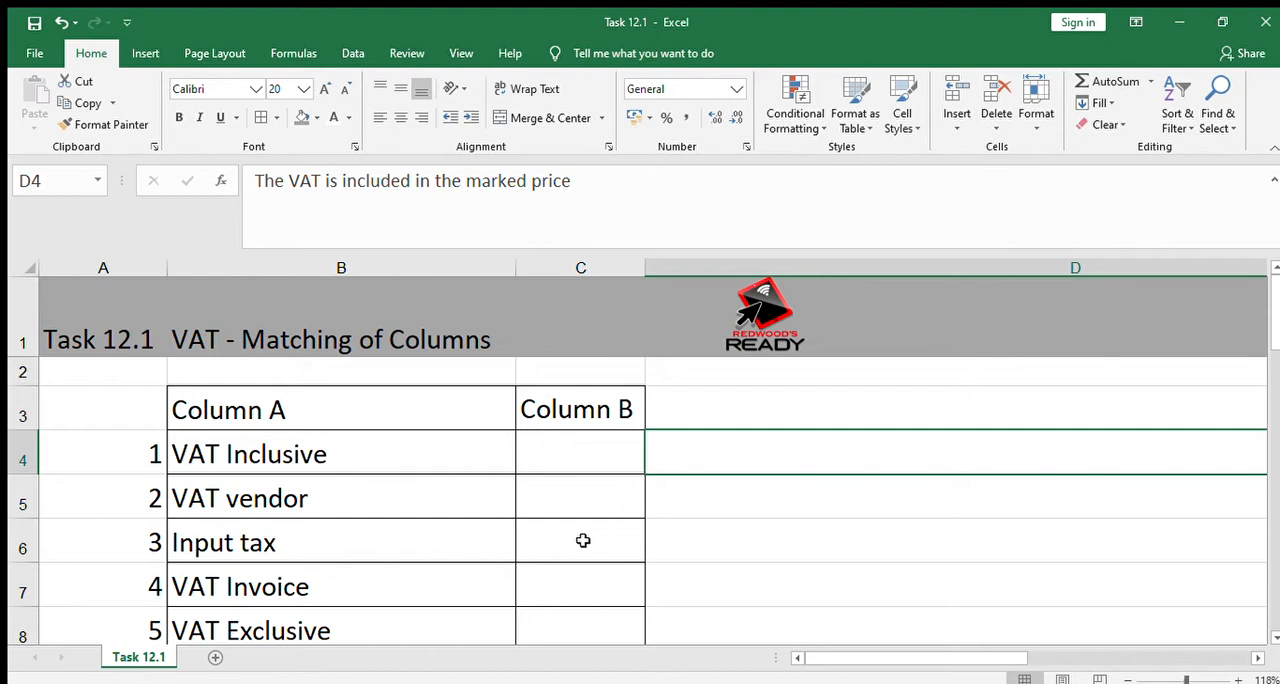
pyautogui.press('Left')
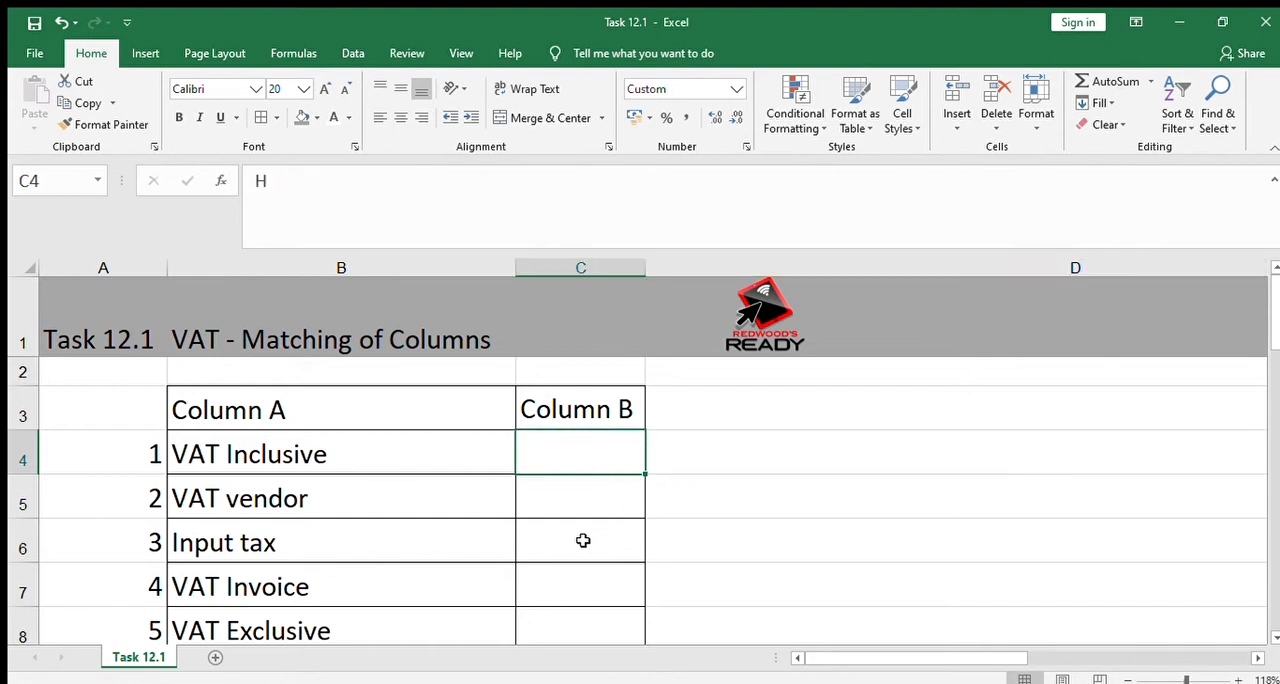
pyautogui.click(336, 120)
pyautogui.click(780, 454)
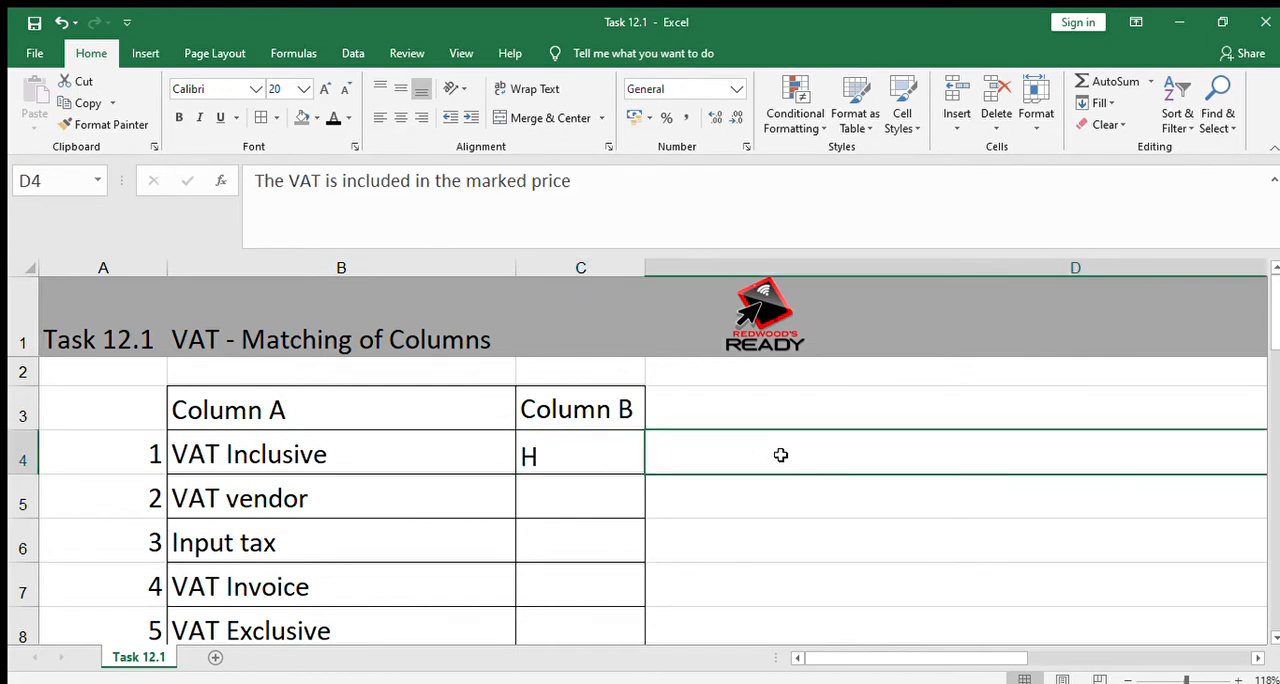
pyautogui.click(333, 118)
# Apply the black font colour to C5 and D5 to reveal the VAT vendor answer and its explanation
pyautogui.click(708, 547)
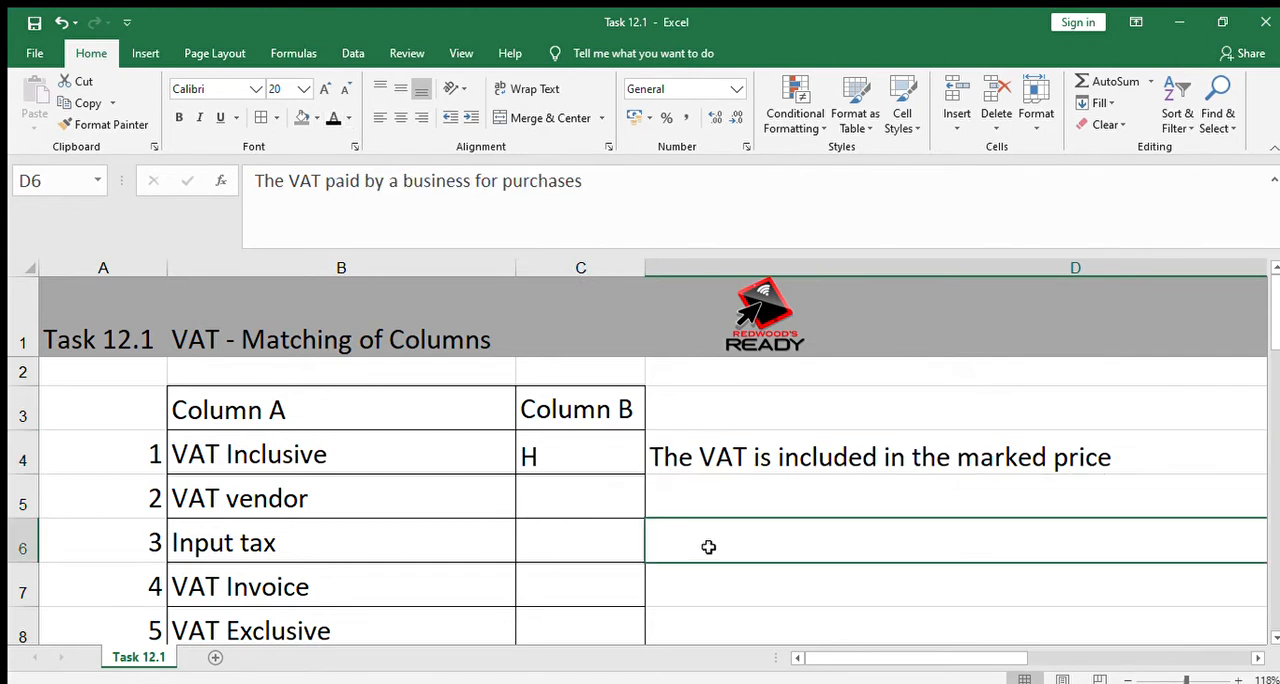
pyautogui.click(1245, 597)
pyautogui.click(855, 574)
pyautogui.click(734, 583)
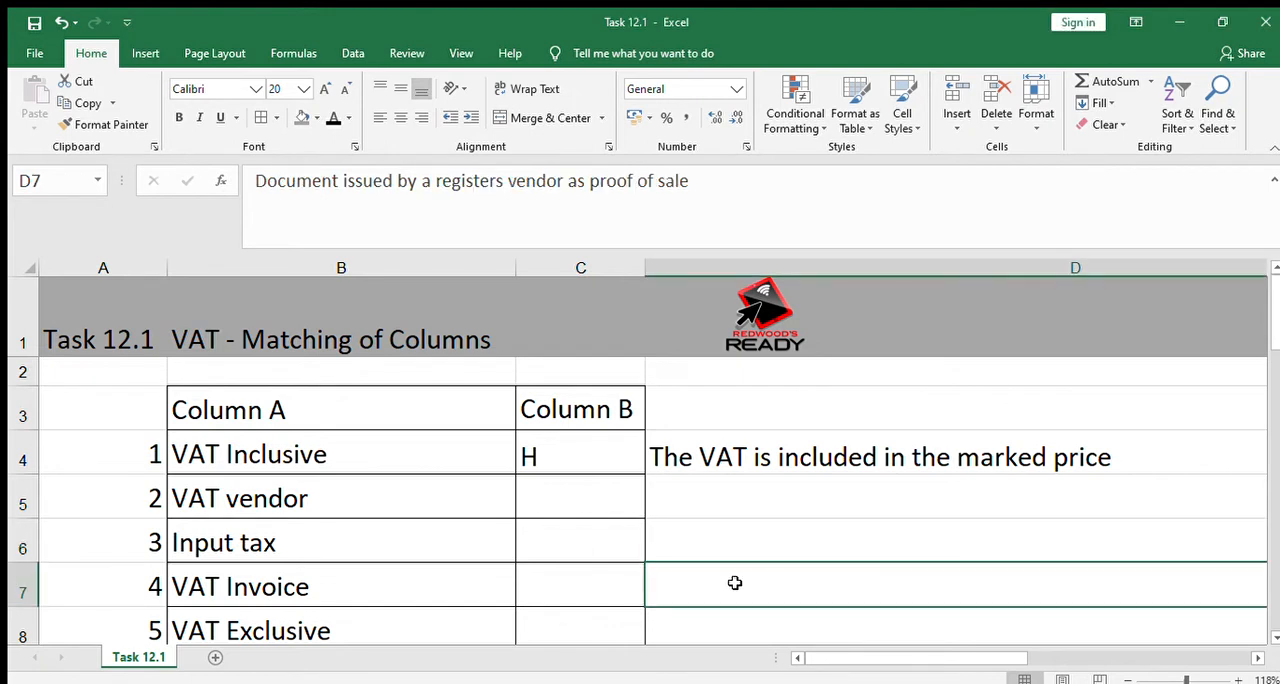
pyautogui.click(610, 528)
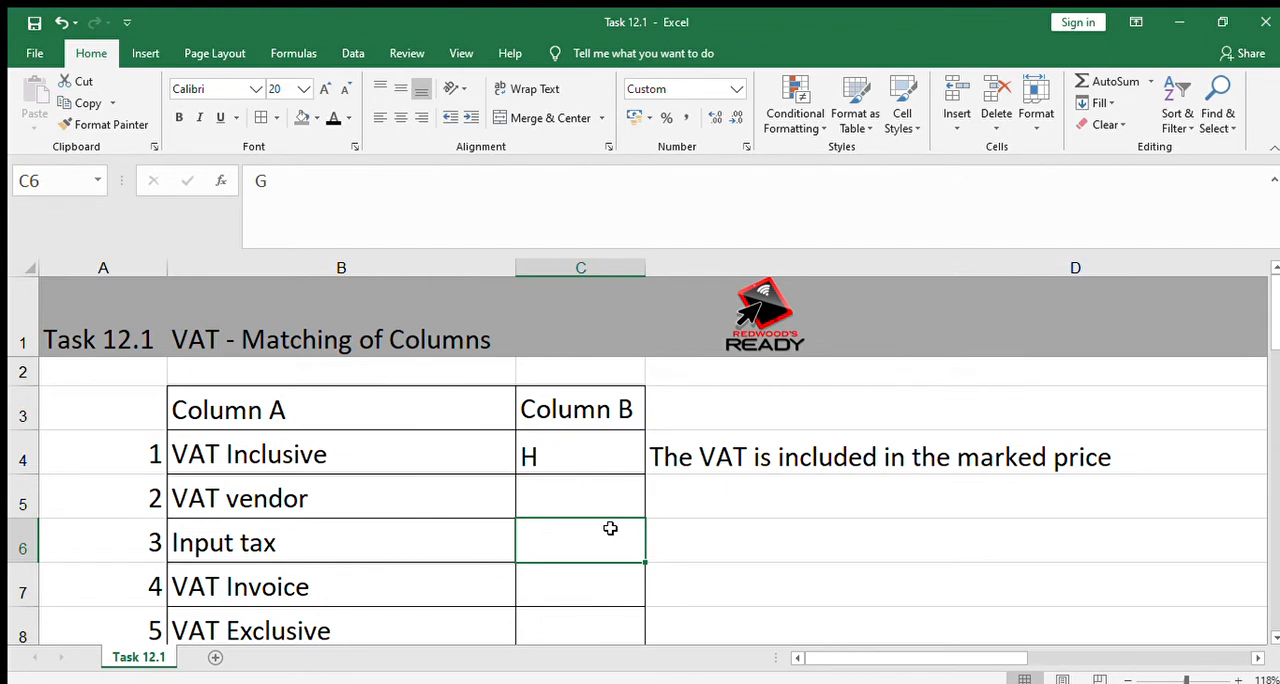
pyautogui.click(580, 486)
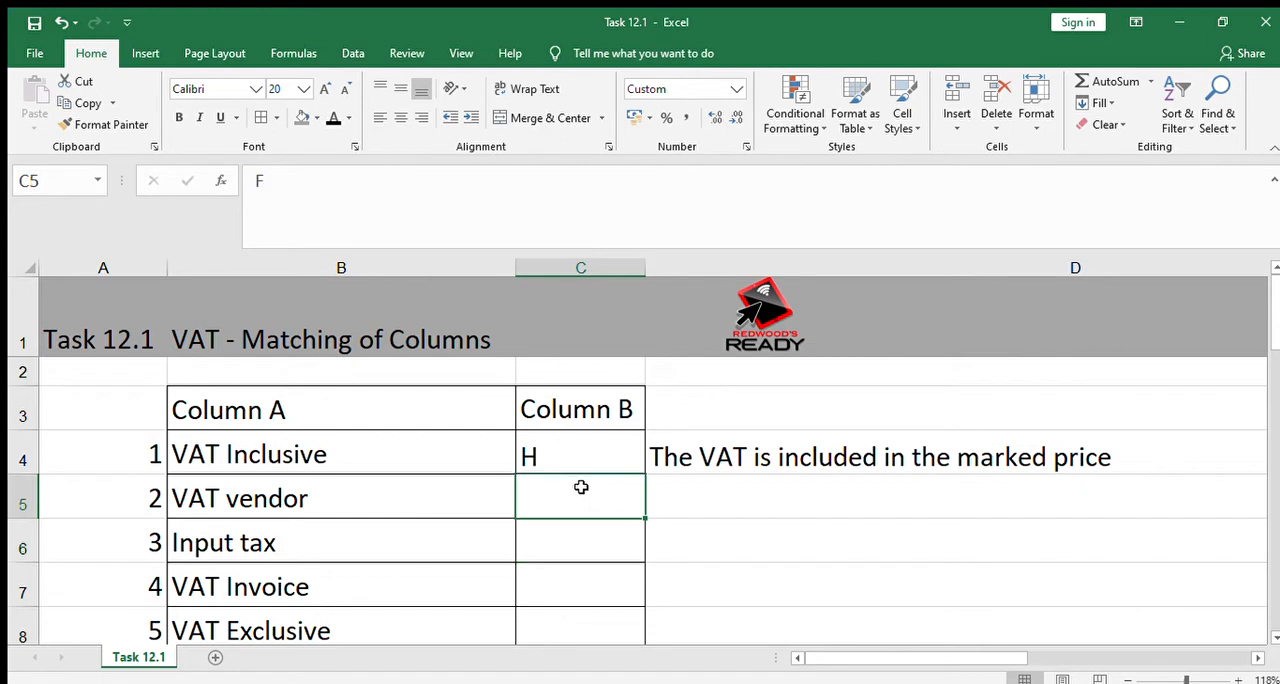
pyautogui.click(333, 118)
pyautogui.click(832, 498)
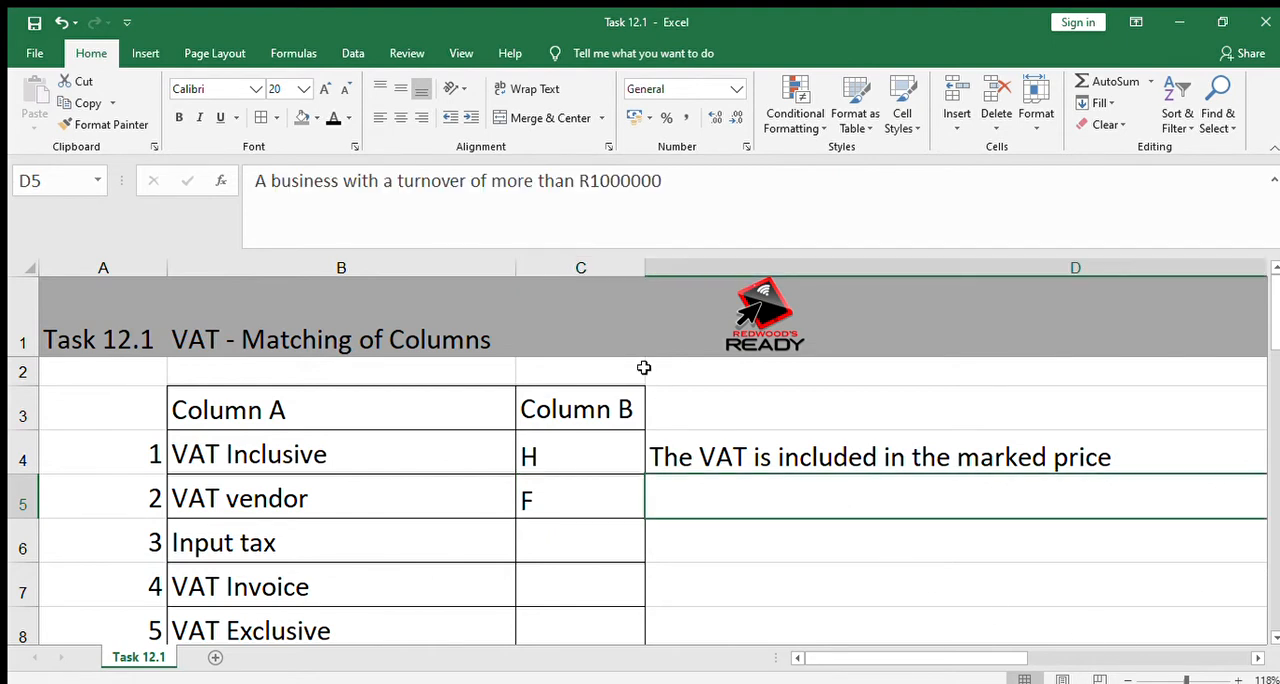
pyautogui.click(332, 117)
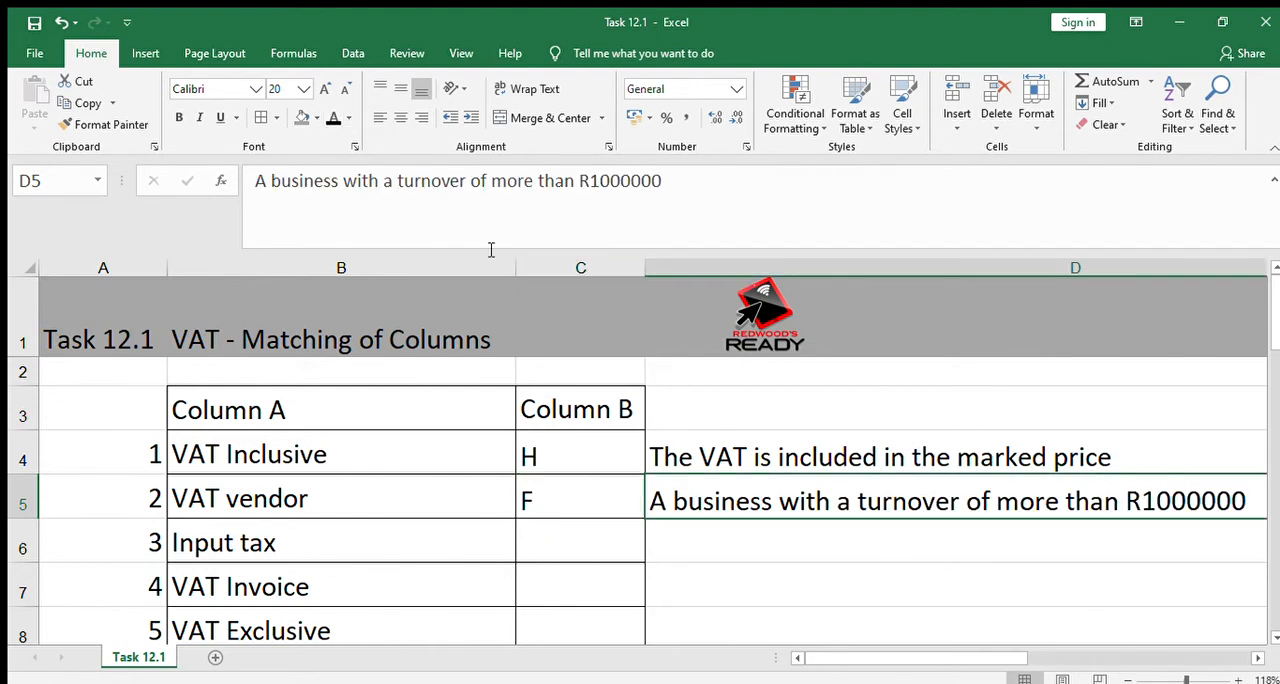
# Show the hidden Input tax answer in C6 and its explanation in D6 using black font colour
pyautogui.click(729, 564)
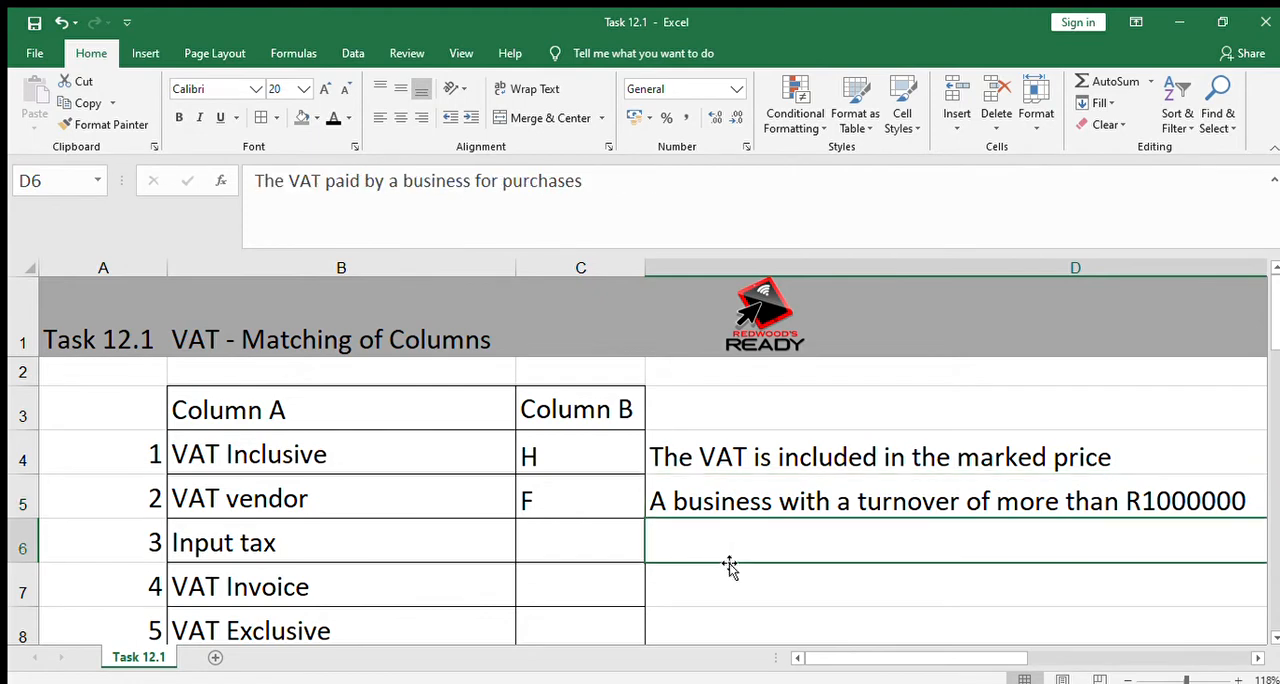
pyautogui.press('Left')
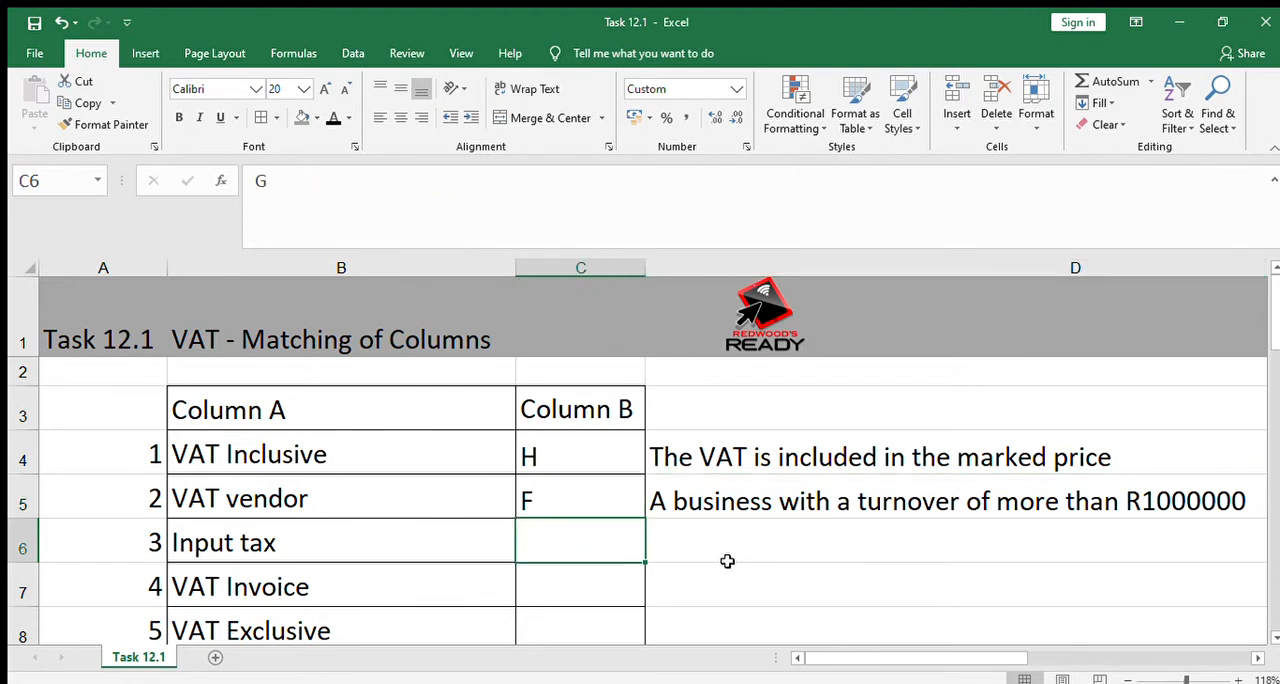
pyautogui.press('Left')
pyautogui.press('Right')
pyautogui.click(332, 117)
pyautogui.click(687, 541)
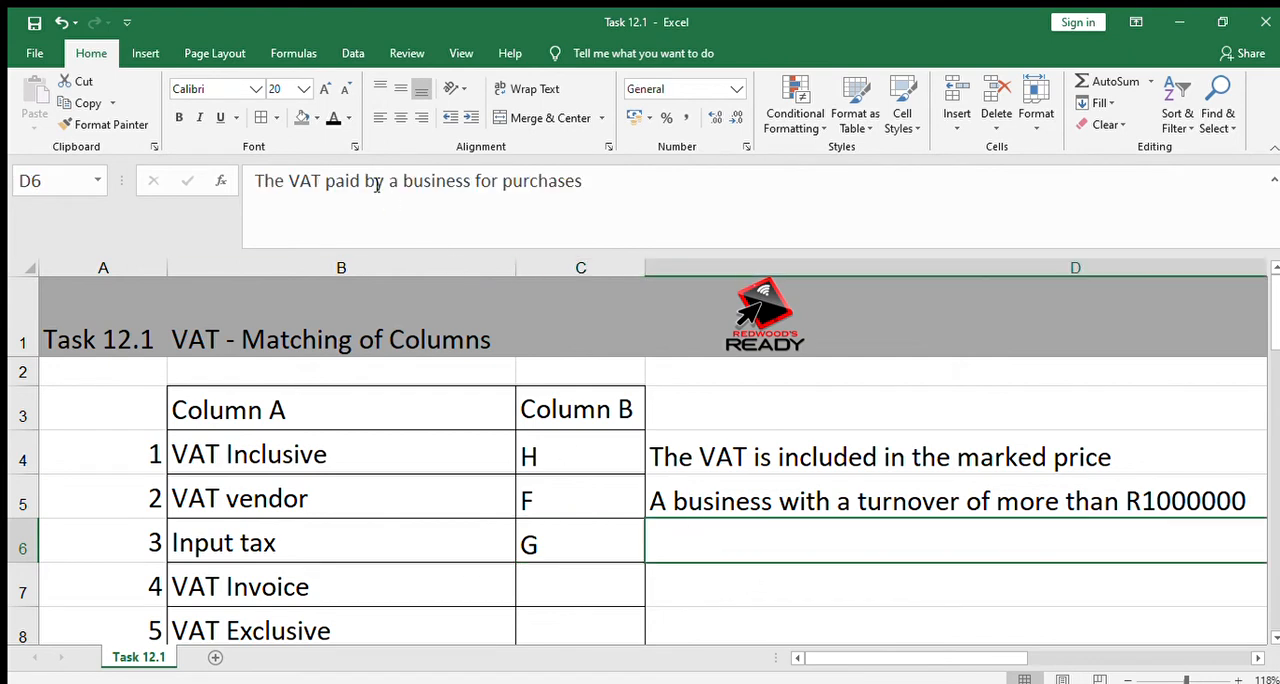
pyautogui.click(332, 117)
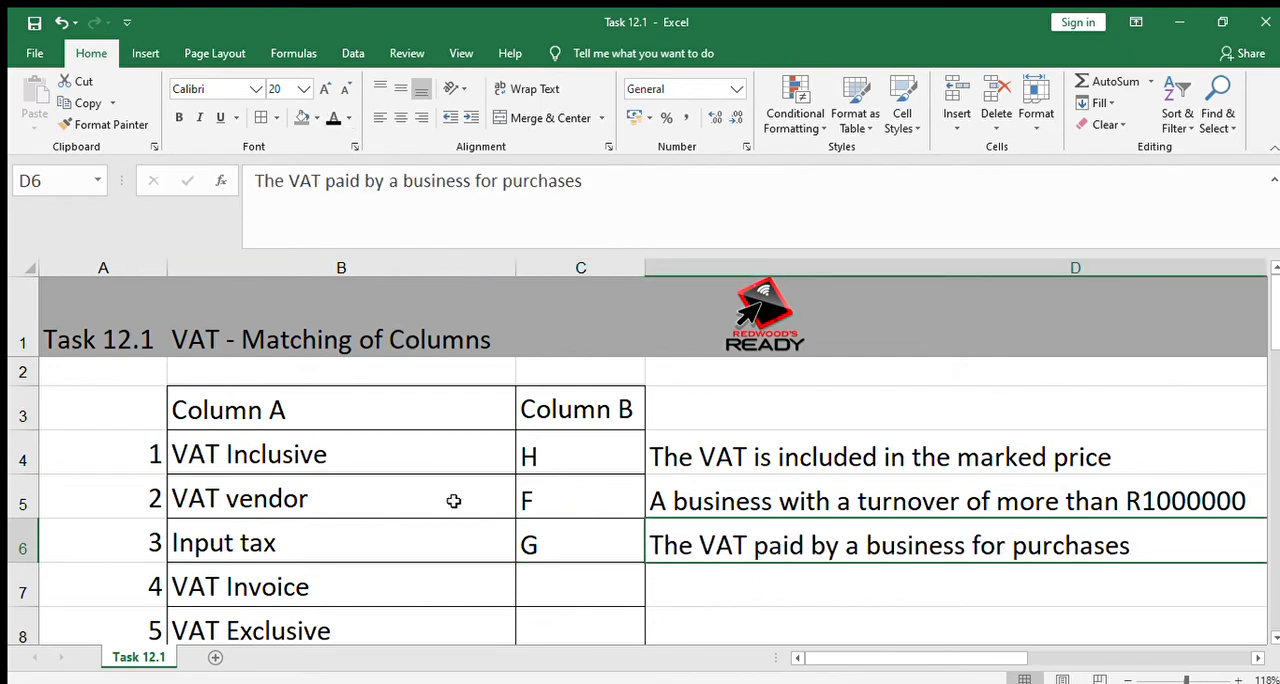
# Enter the note "Asset - claimed back from SARS" in cell E6, beside the Input tax explanation
pyautogui.click(674, 596)
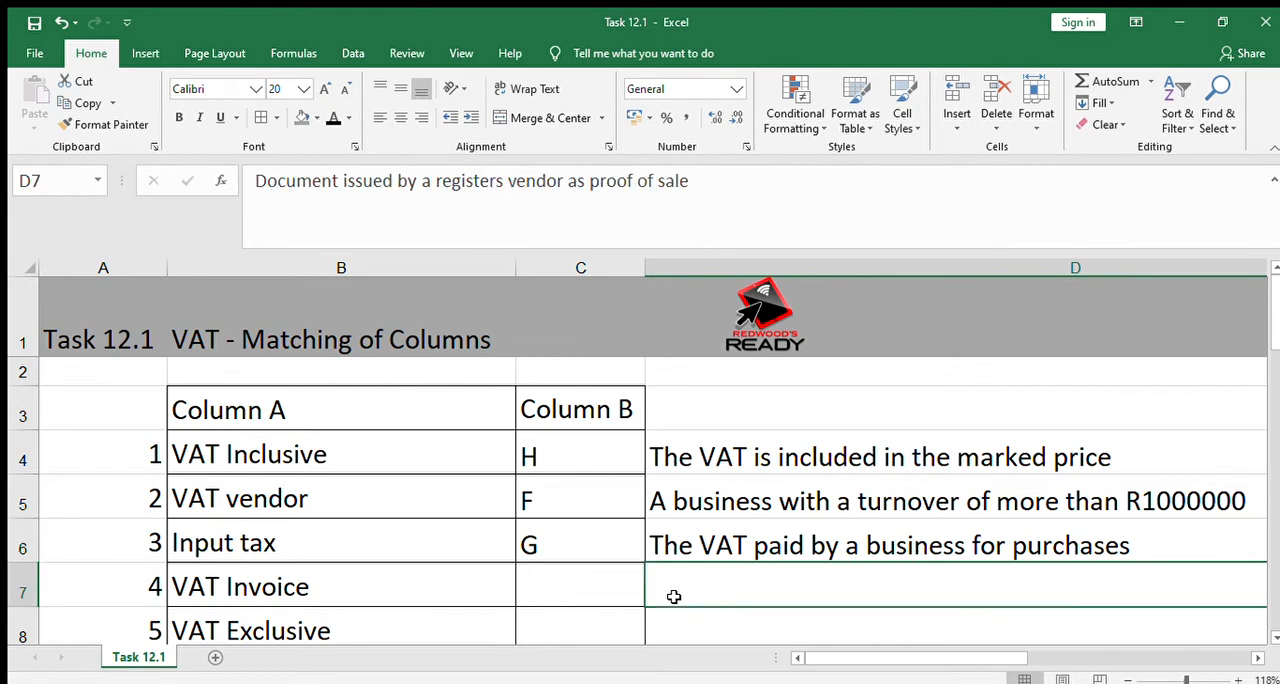
pyautogui.press('Up')
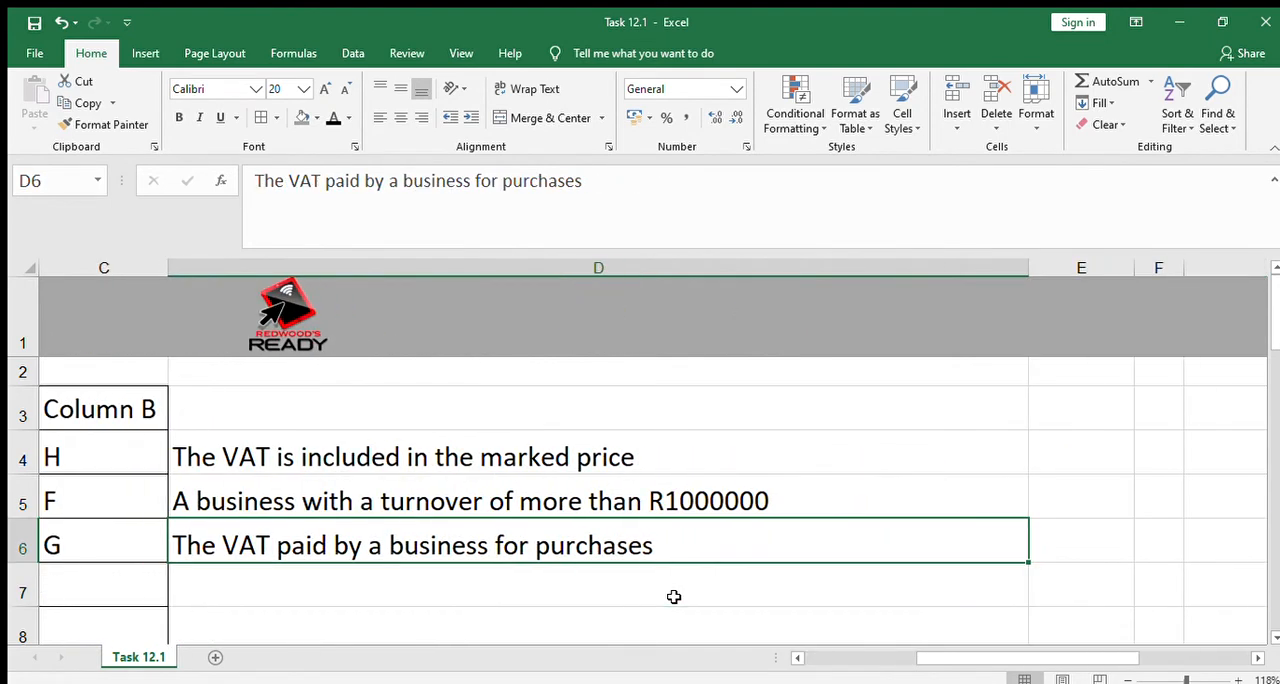
pyautogui.press('Right')
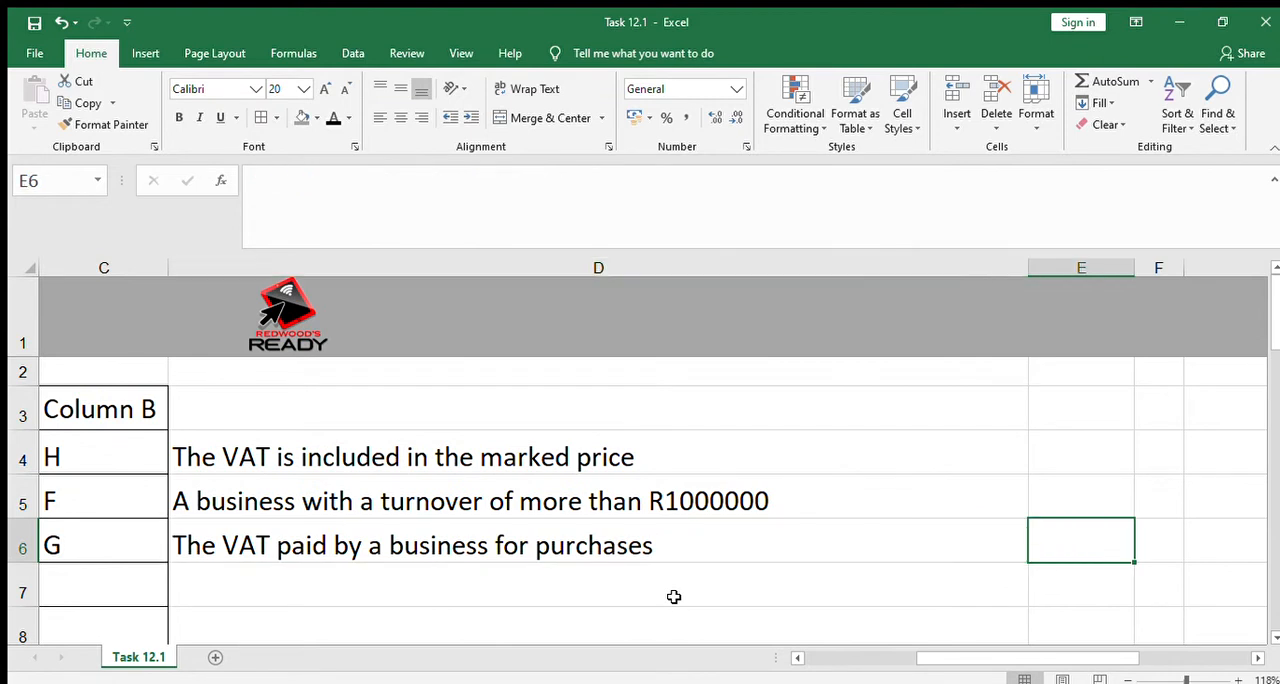
pyautogui.write('Asse')
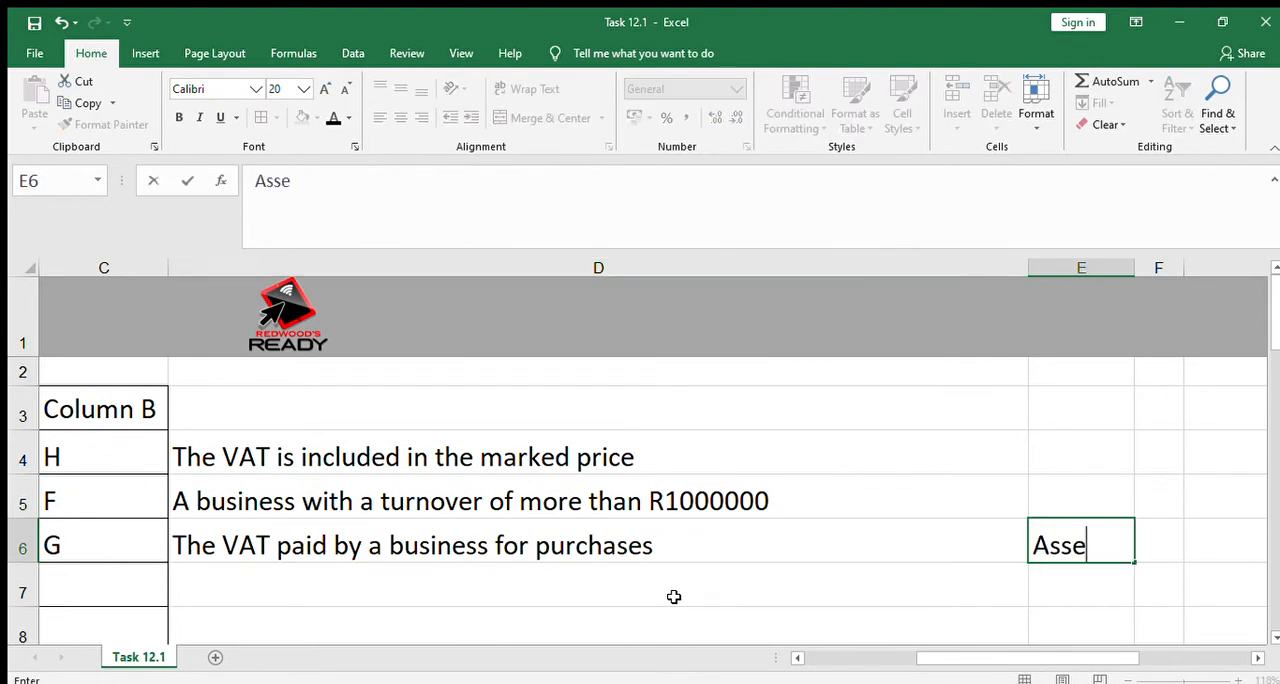
pyautogui.write('t - claimed ba')
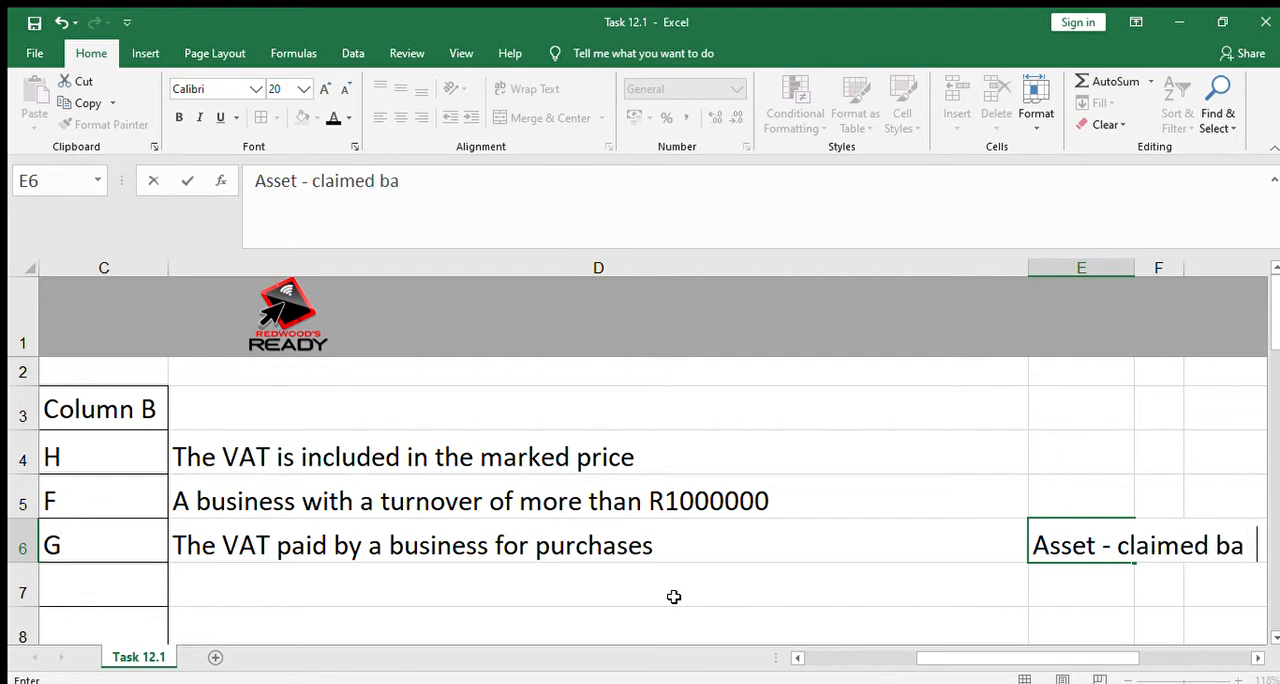
pyautogui.write('ck from SARS')
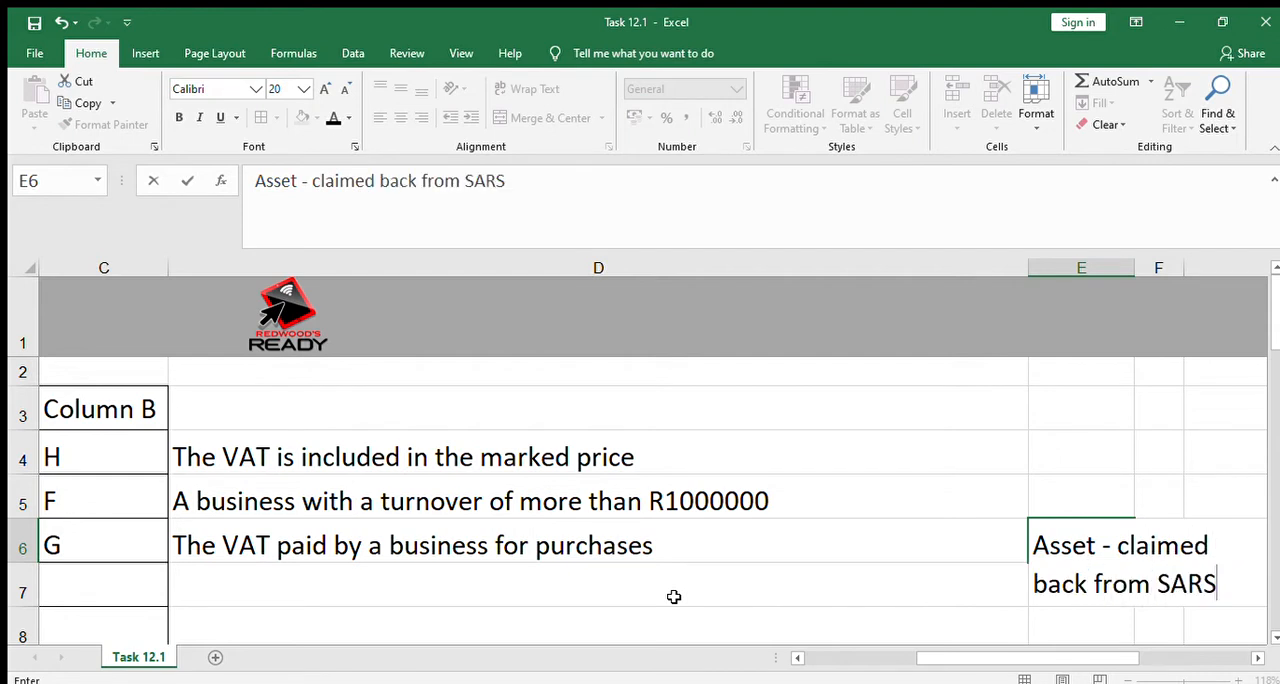
pyautogui.press('Return')
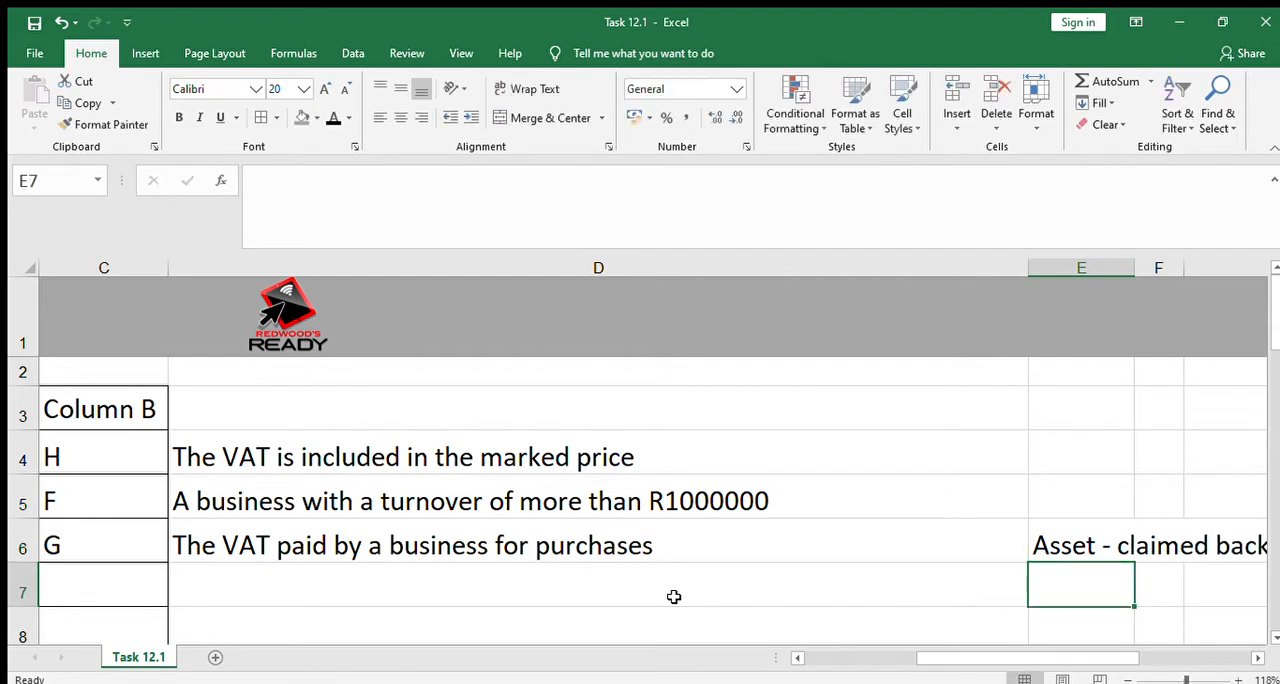
# Set the font colour of C7 and D7 to black to reveal the VAT Invoice answer and its explanation
pyautogui.press('Left')
pyautogui.press('Left')
pyautogui.press('Left')
pyautogui.press('Left')
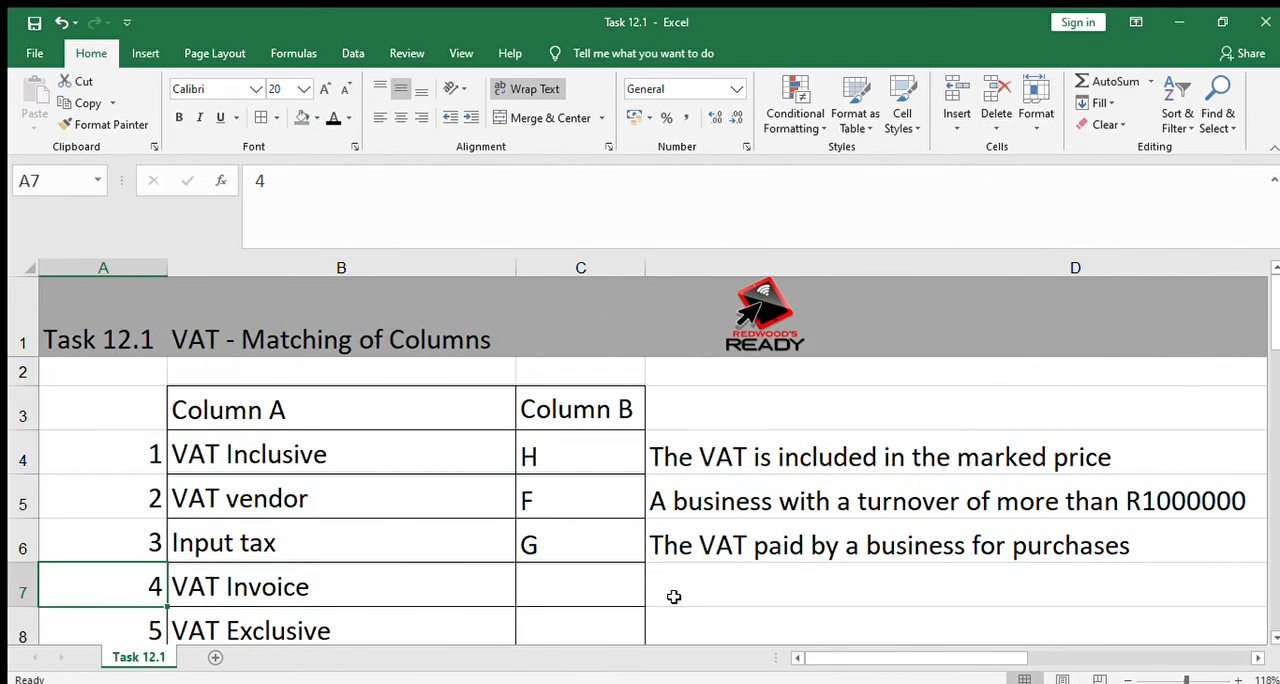
pyautogui.press('Right')
pyautogui.press('Right')
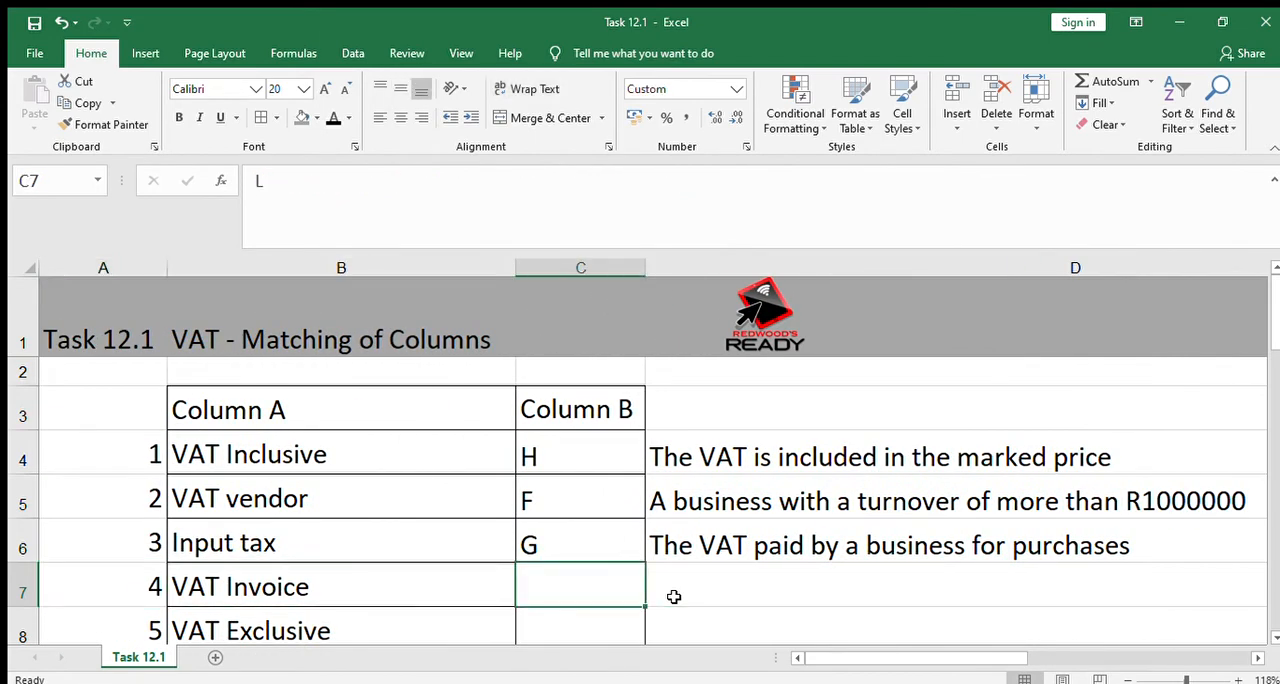
pyautogui.press('Right')
pyautogui.press('Left')
pyautogui.press('Left')
pyautogui.press('Right')
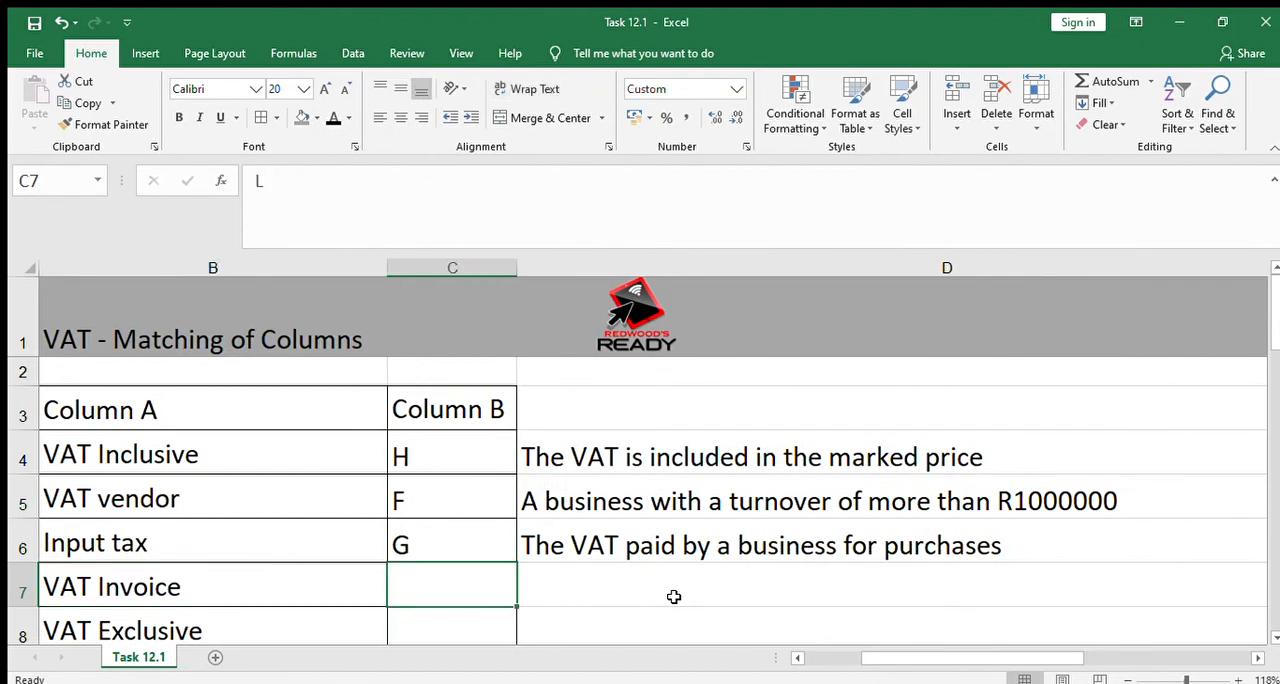
pyautogui.click(333, 117)
pyautogui.press('Right')
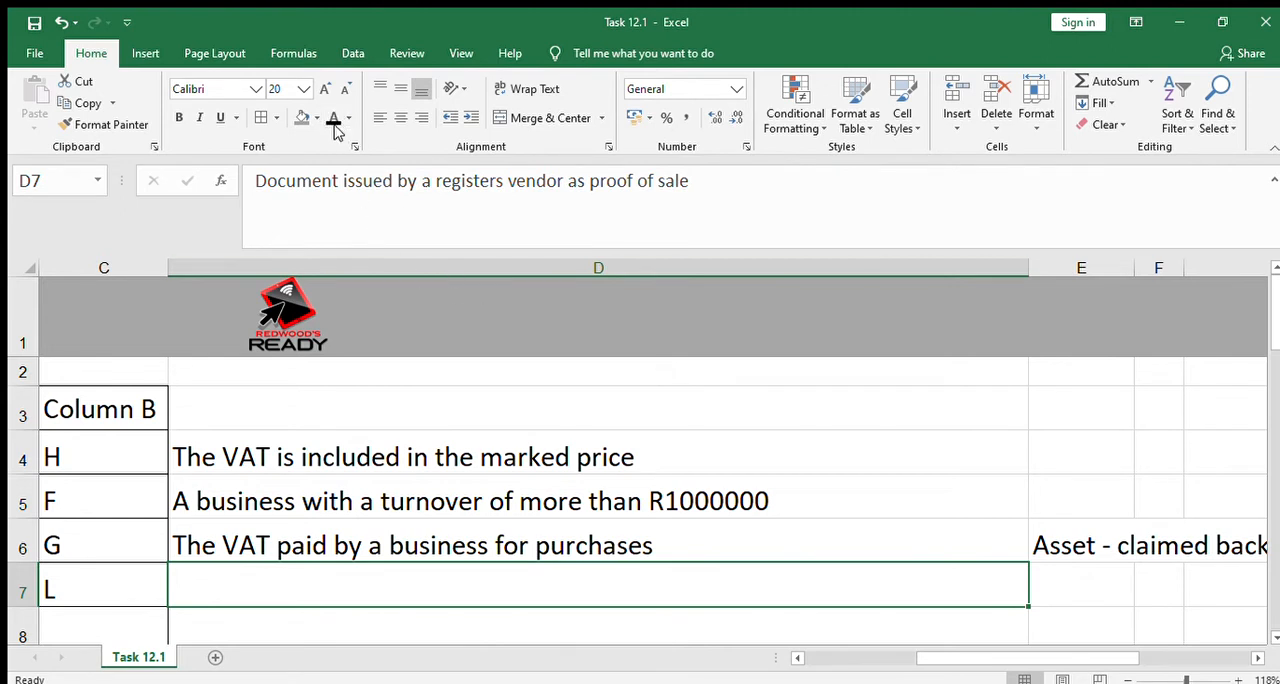
pyautogui.click(333, 117)
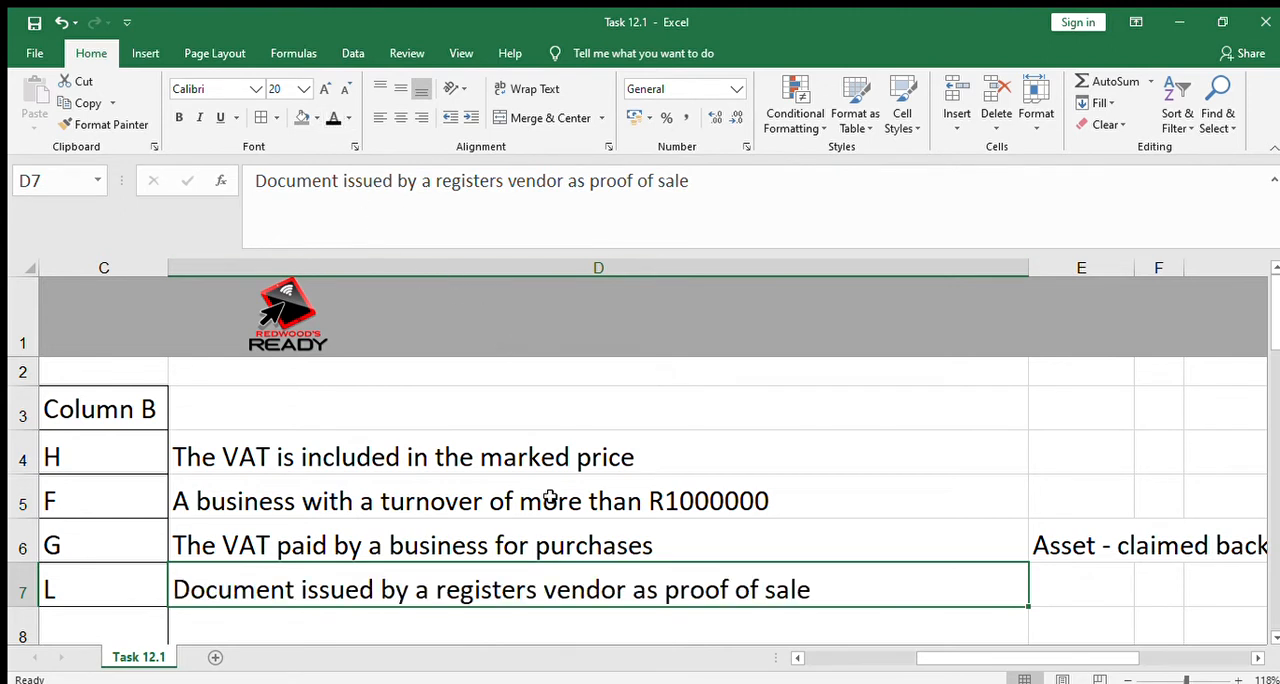
# Reveal the VAT Exclusive answer in C8 and its explanation in D8 by making their text black
pyautogui.click(507, 545)
pyautogui.press('Left')
pyautogui.press('Left')
pyautogui.press('Left')
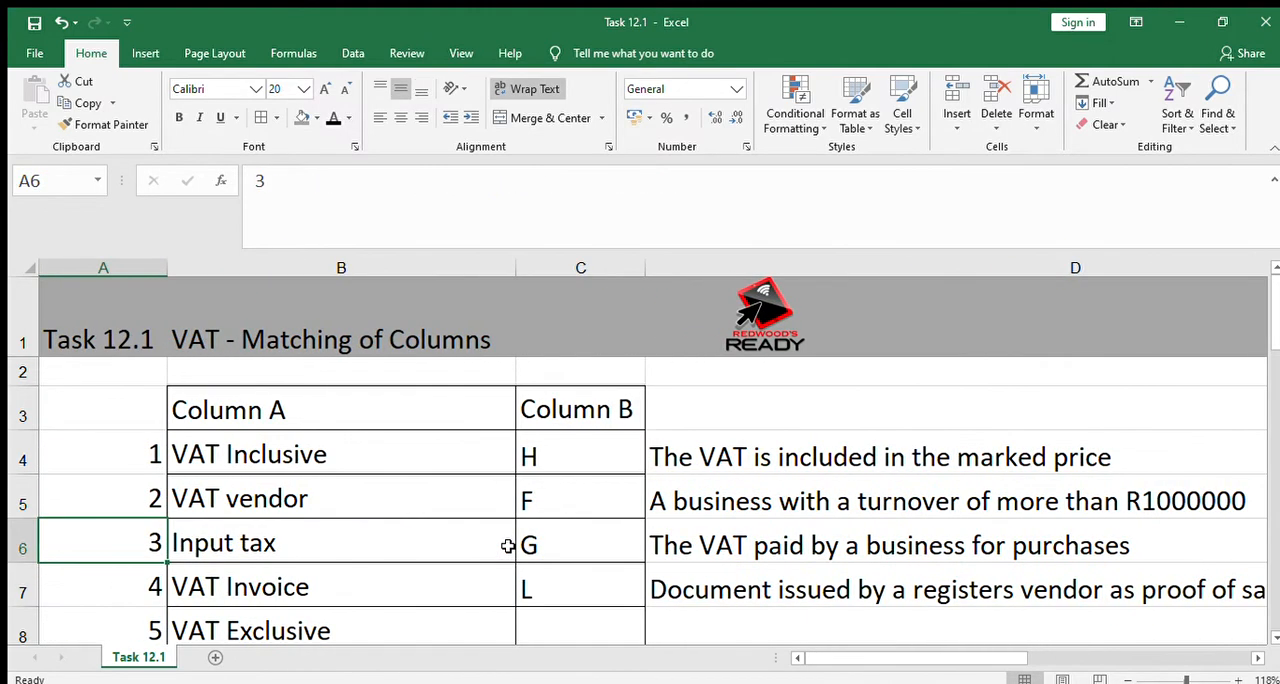
pyautogui.press('Down')
pyautogui.press('Down')
pyautogui.press('Down')
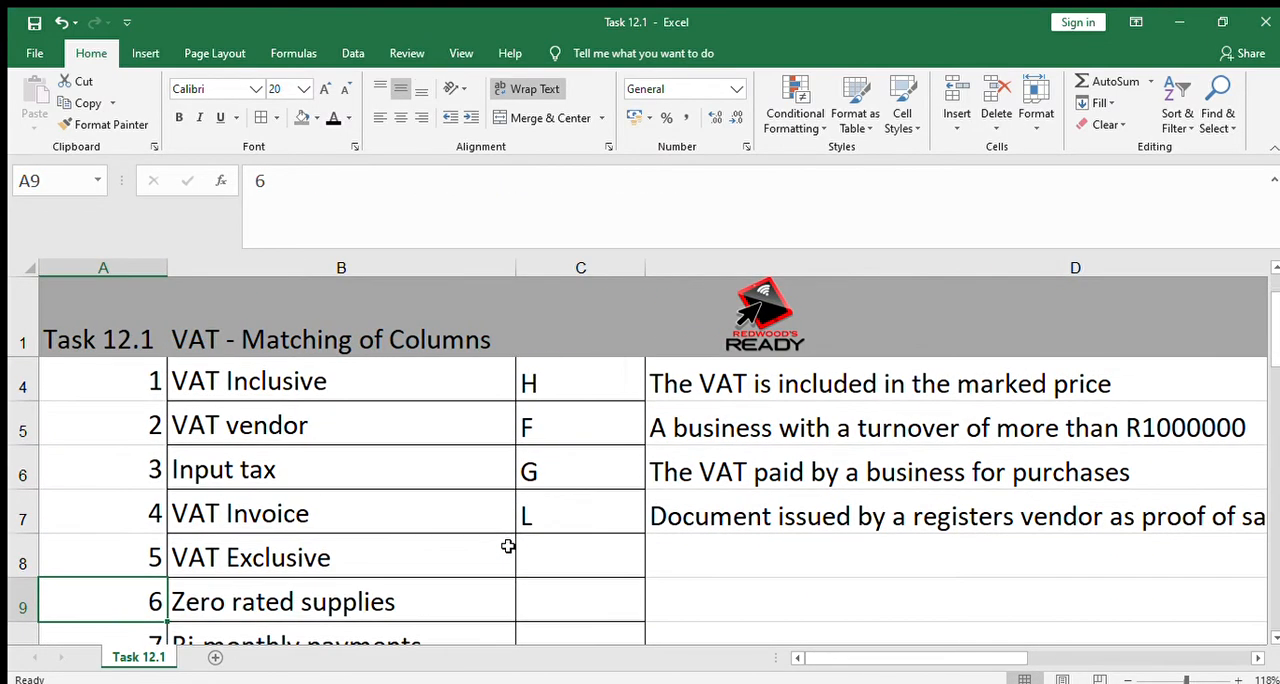
pyautogui.click(723, 510)
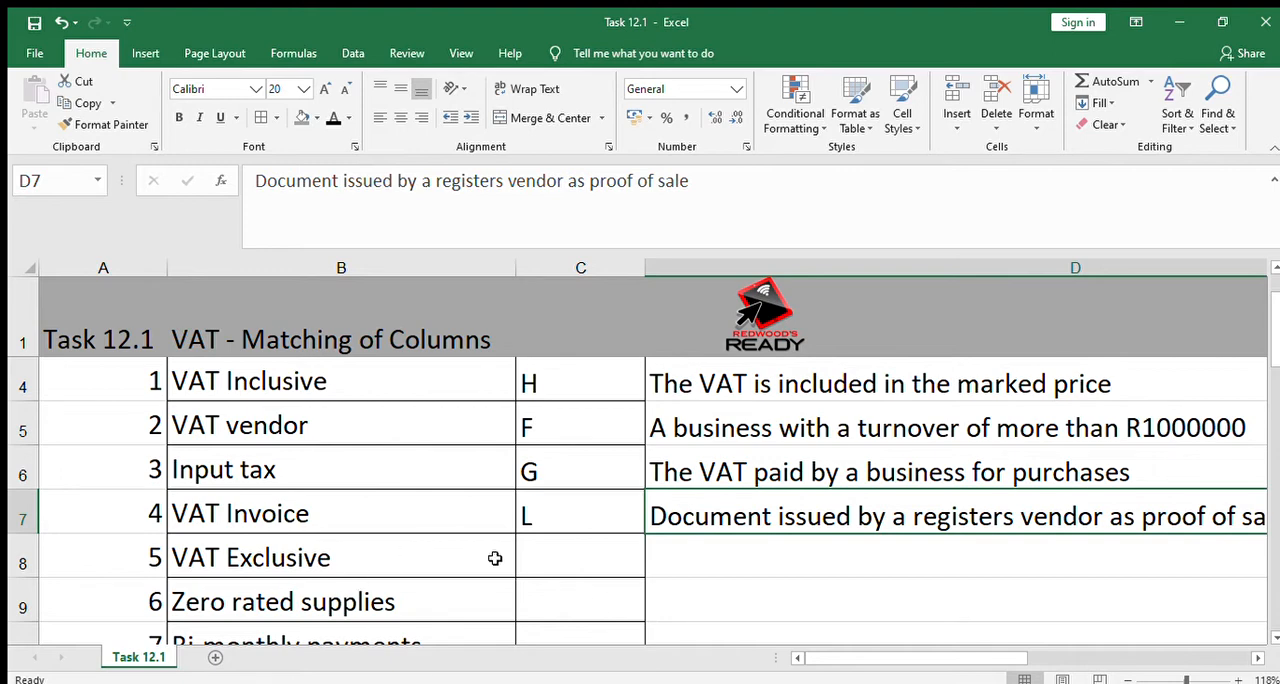
pyautogui.click(536, 566)
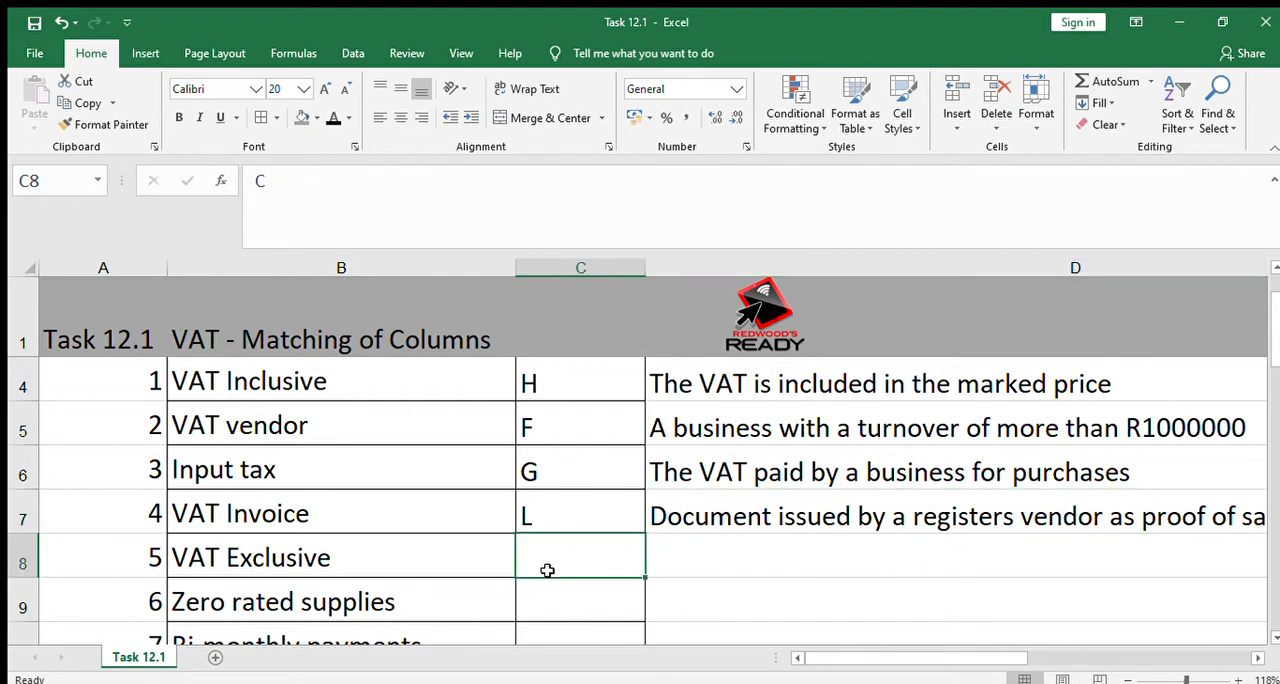
pyautogui.click(334, 119)
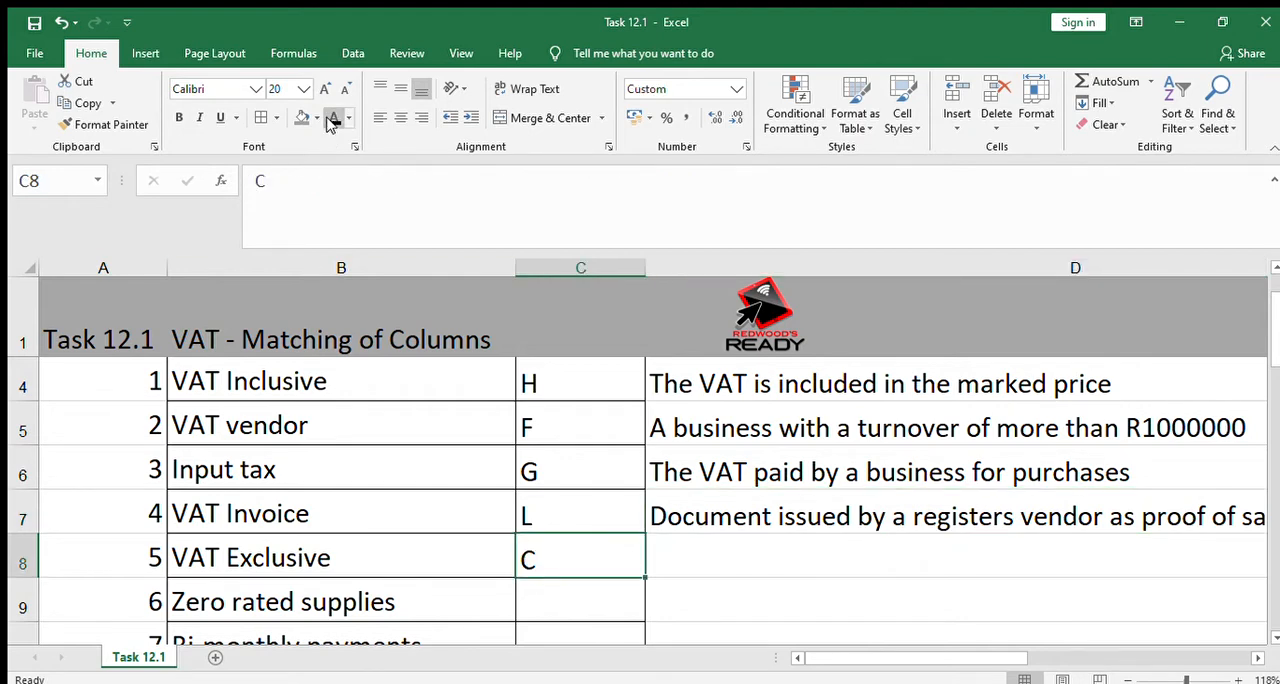
pyautogui.click(722, 571)
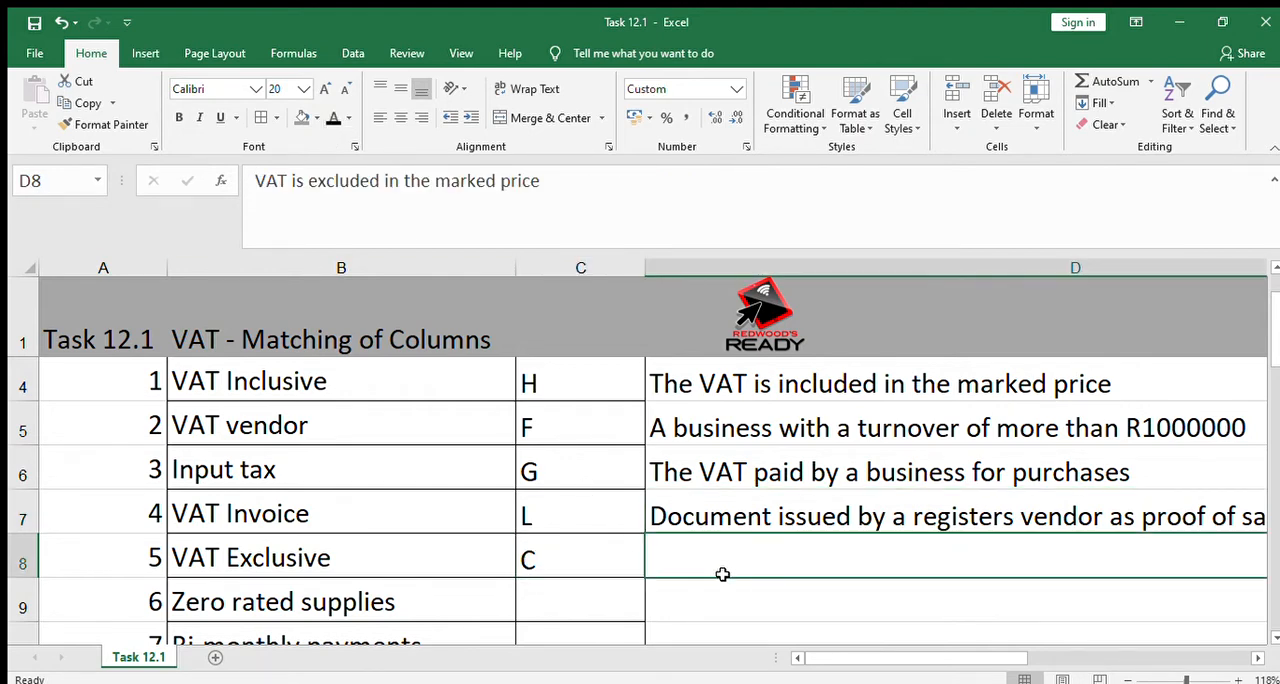
pyautogui.click(334, 117)
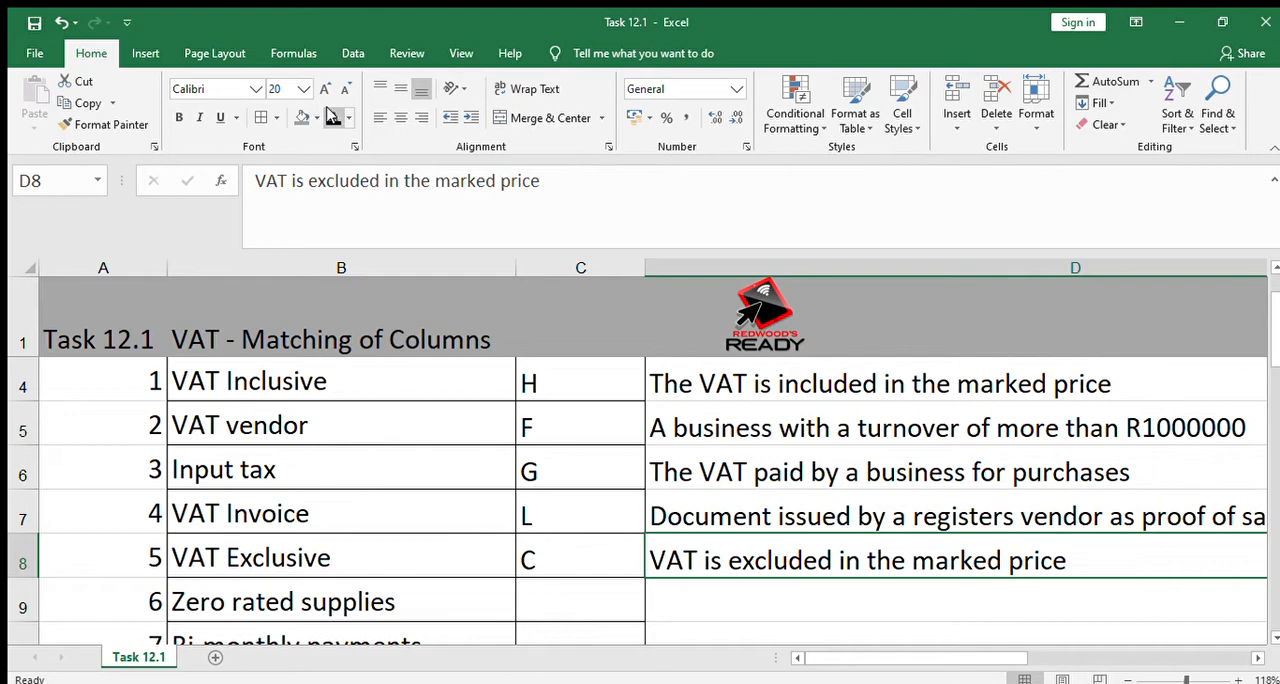
# Set the font colour of C9 and D9 to black to reveal the Zero rated supplies answer and its explanation
pyautogui.press('Down')
pyautogui.press('Left')
pyautogui.press('Left')
pyautogui.press('Left')
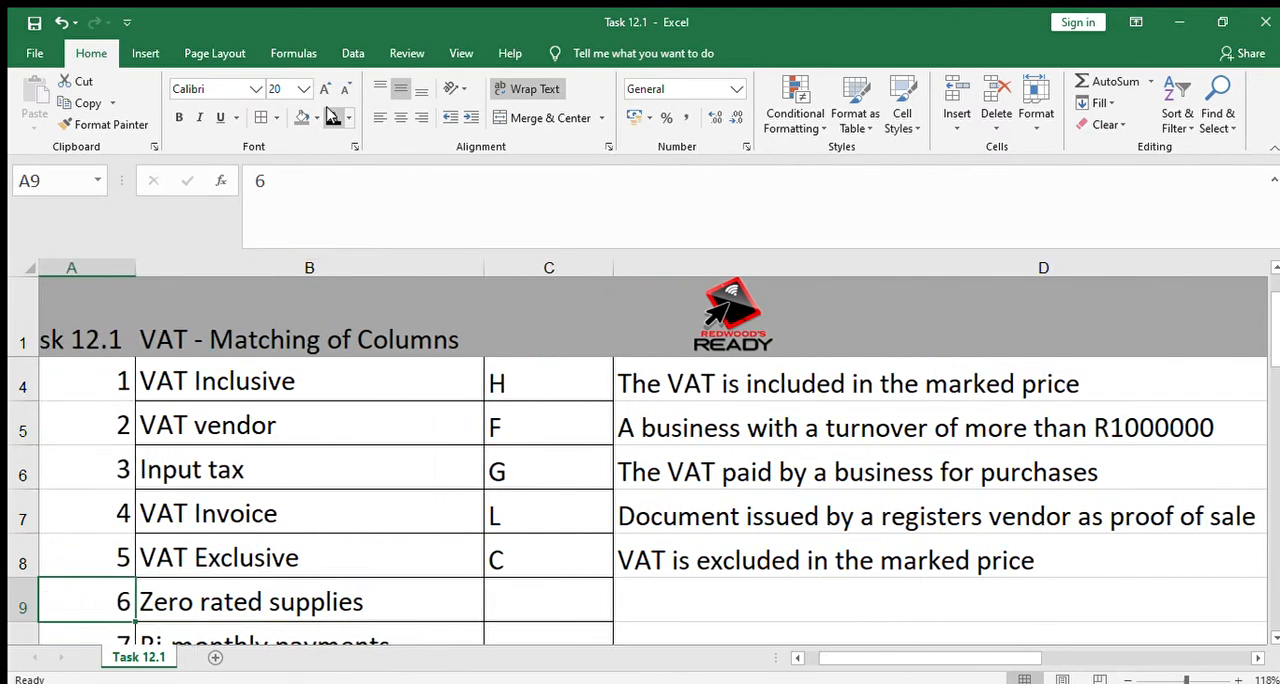
pyautogui.press('Down')
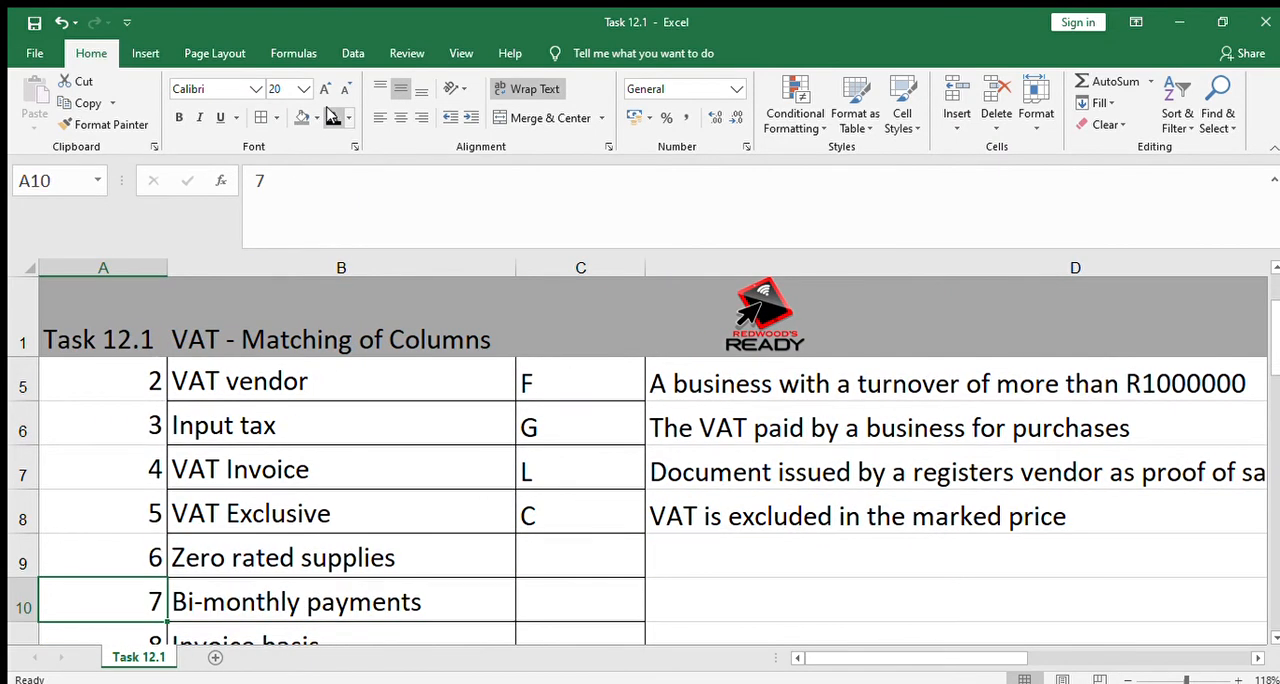
pyautogui.press('Up')
pyautogui.press('Right')
pyautogui.press('Right')
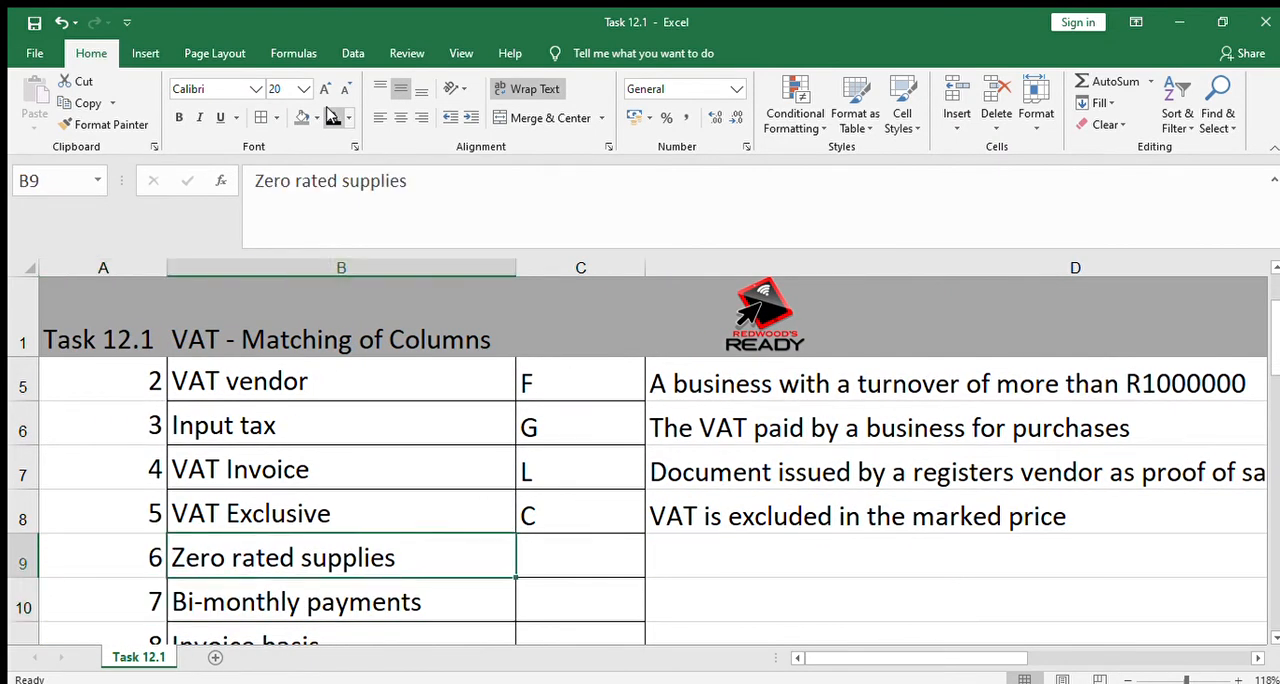
pyautogui.click(333, 117)
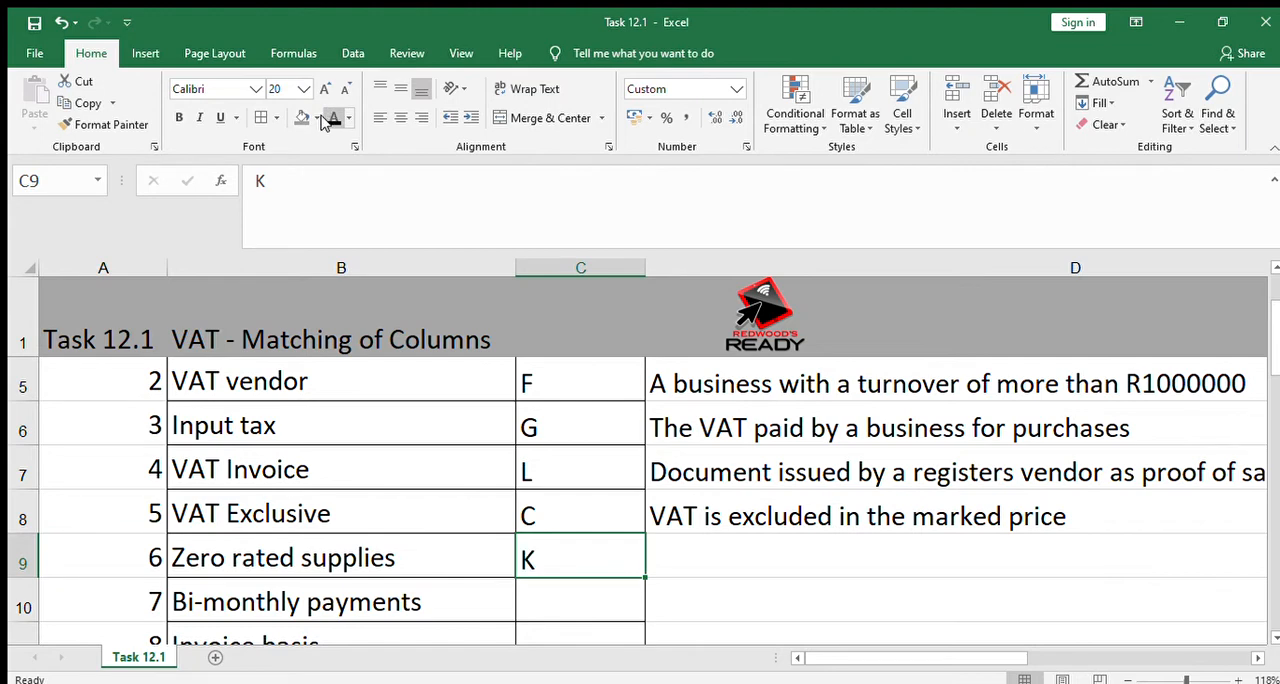
pyautogui.press('Right')
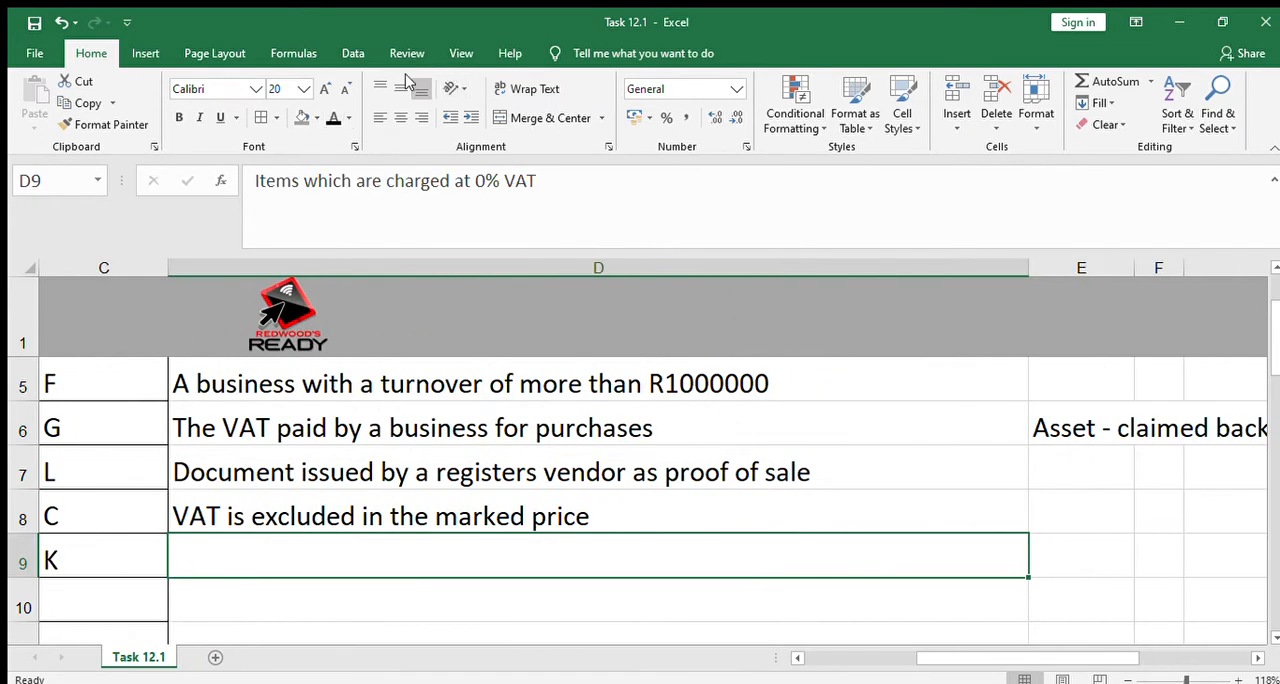
pyautogui.click(334, 118)
# Enter the note "Examples - milk, brown bread, paraffin" in cell E9, beside the Zero rated supplies explanation
pyautogui.press('Left')
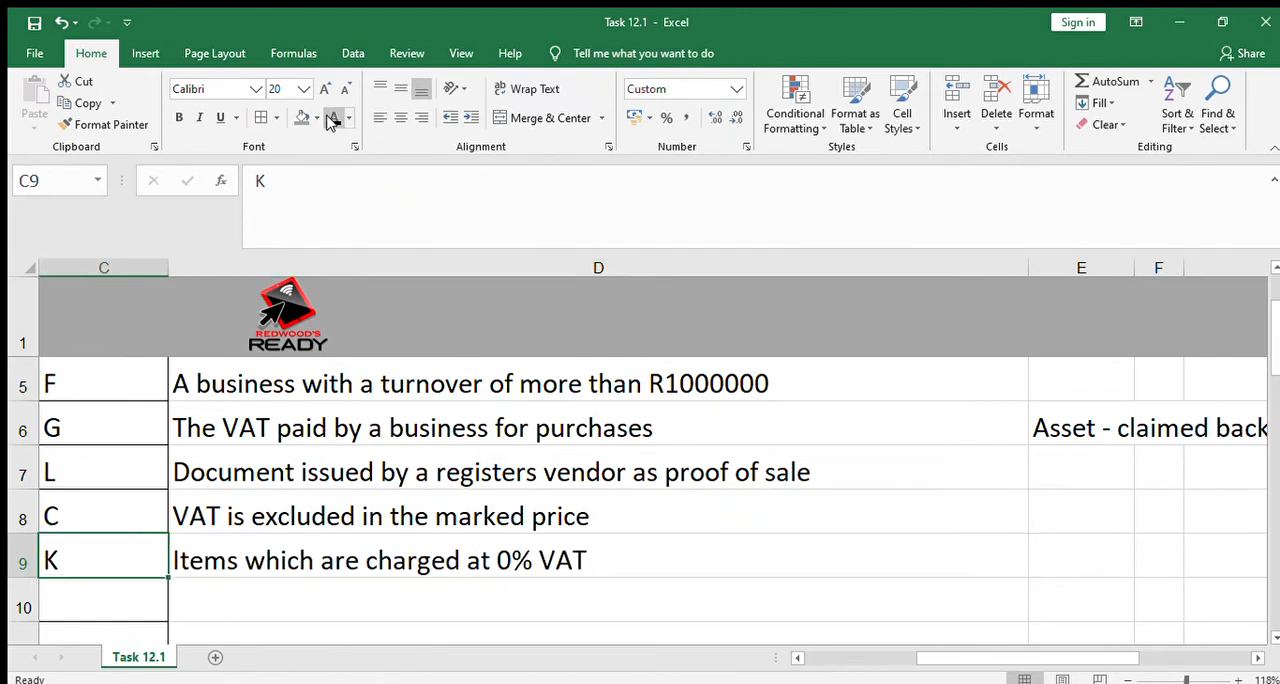
pyautogui.press('Left')
pyautogui.press('Left')
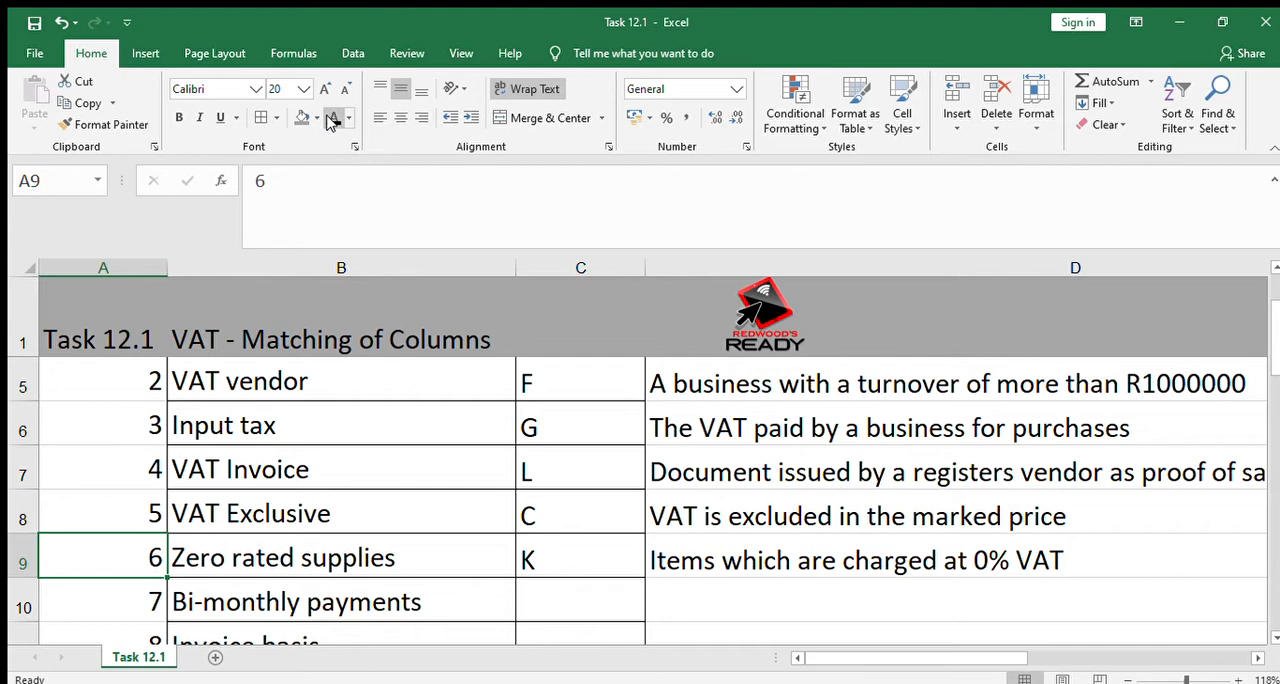
pyautogui.press('Right')
pyautogui.press('Right')
pyautogui.press('Right')
pyautogui.press('Right')
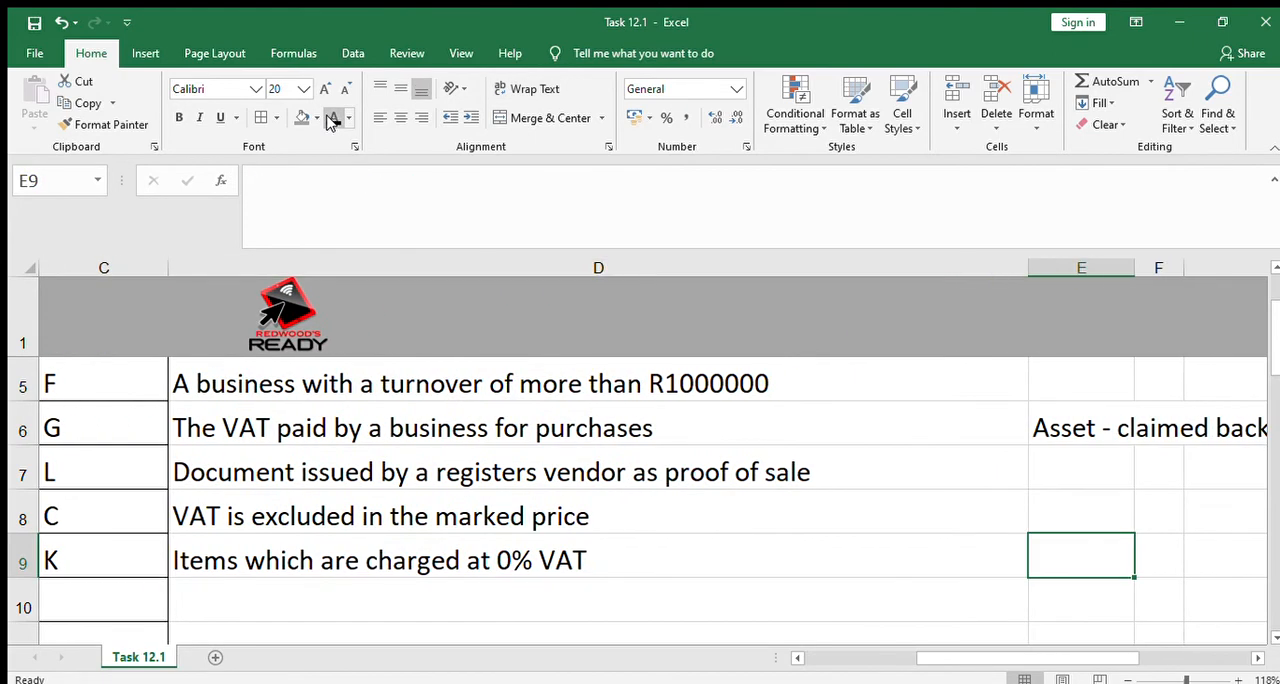
pyautogui.write('Exa')
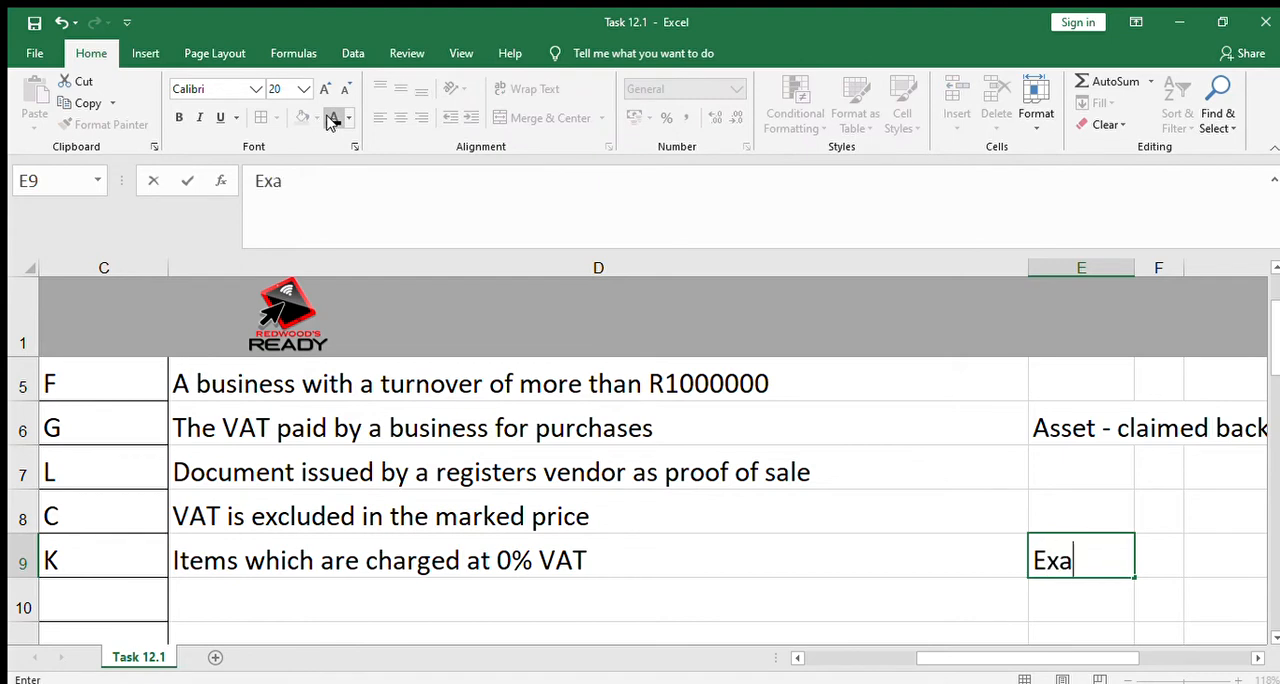
pyautogui.write('m ples')
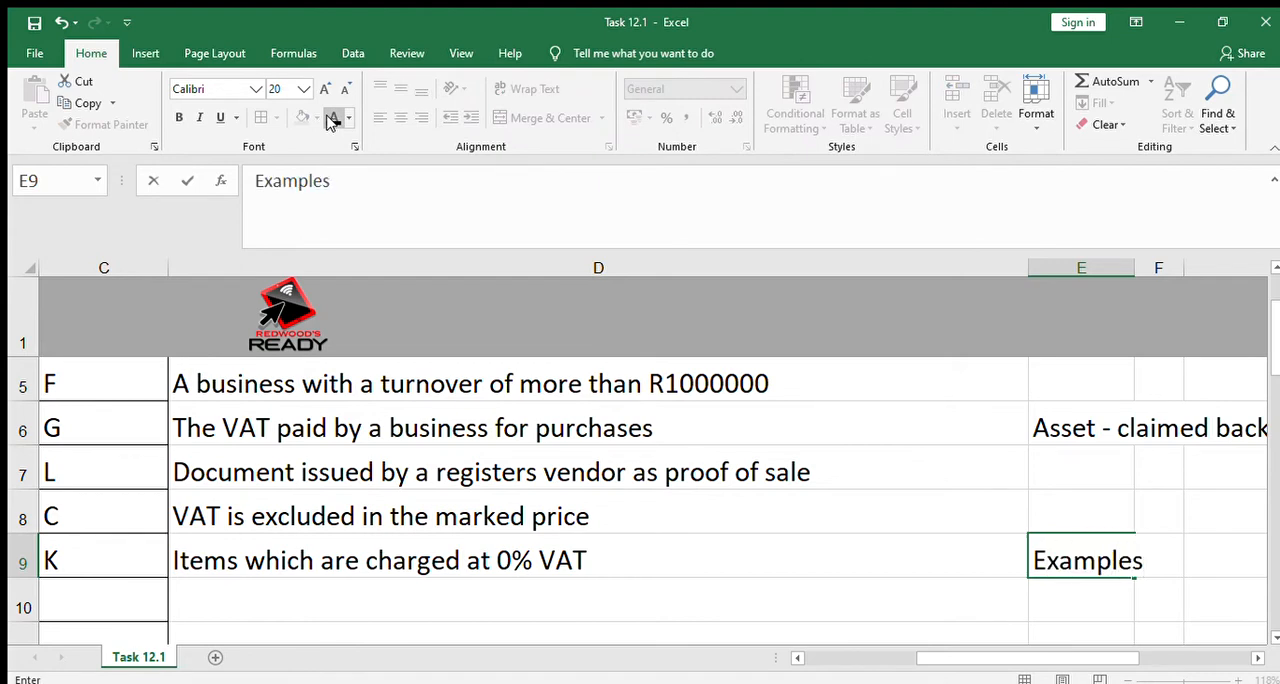
pyautogui.write('- mil')
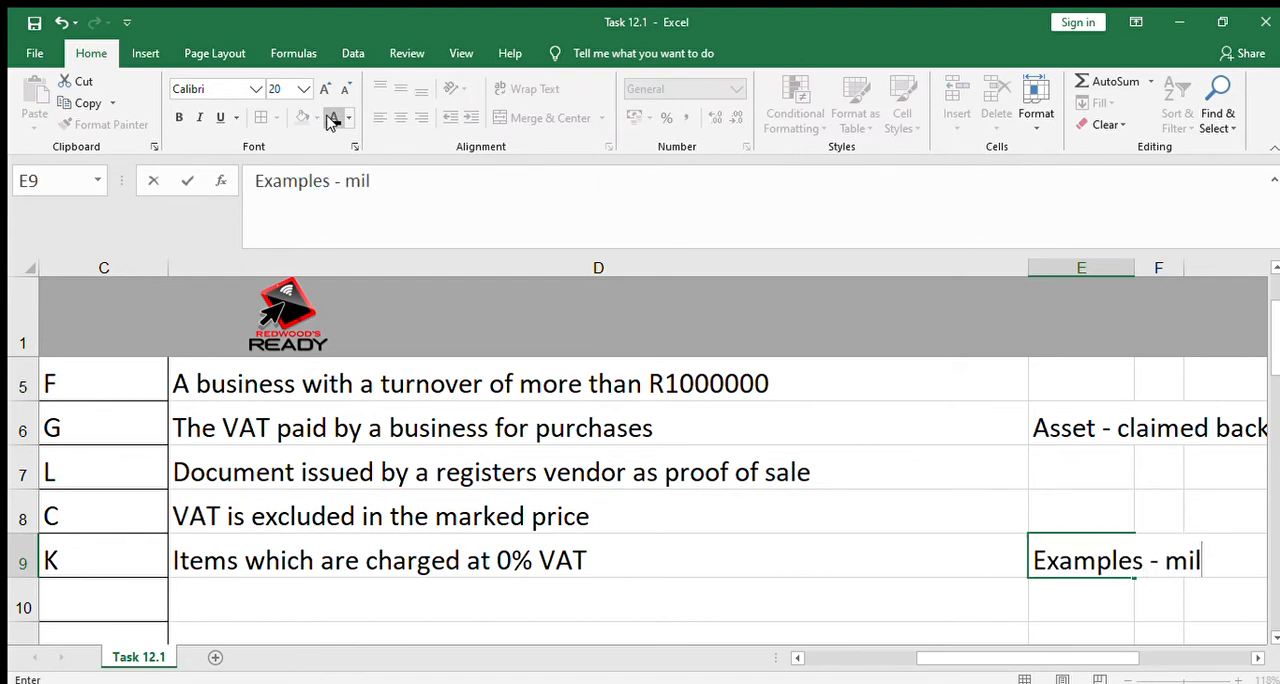
pyautogui.write('k, b')
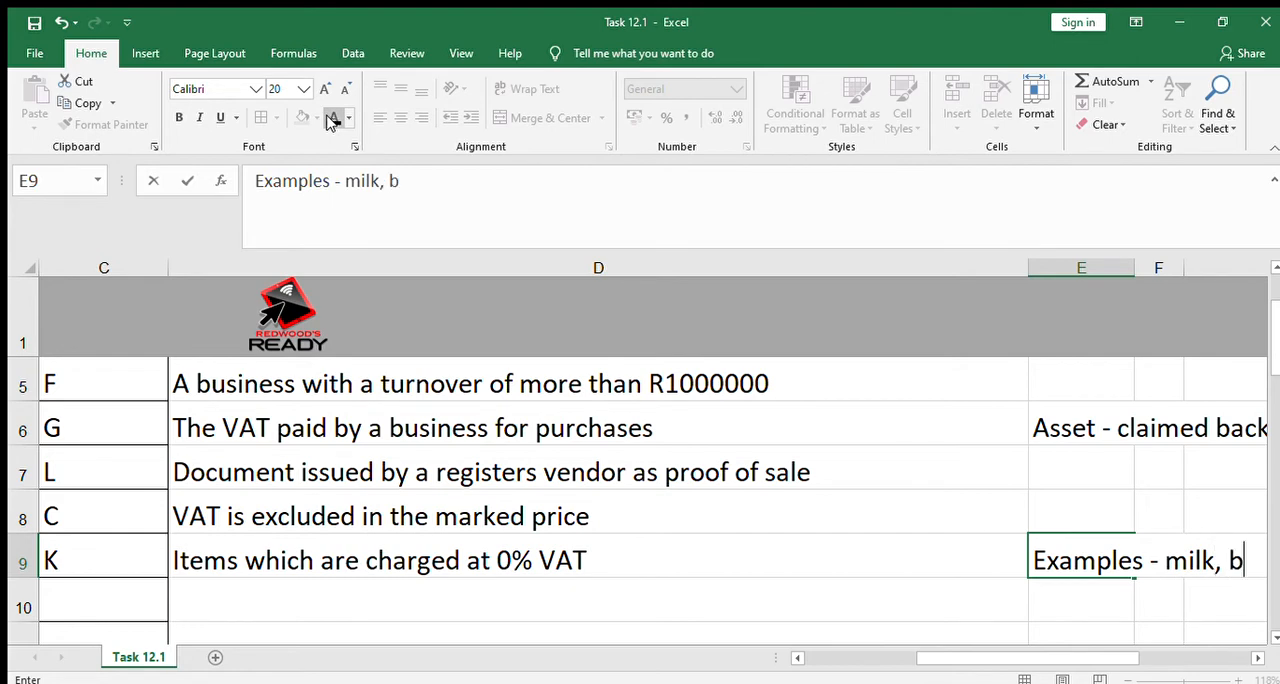
pyautogui.write('rown')
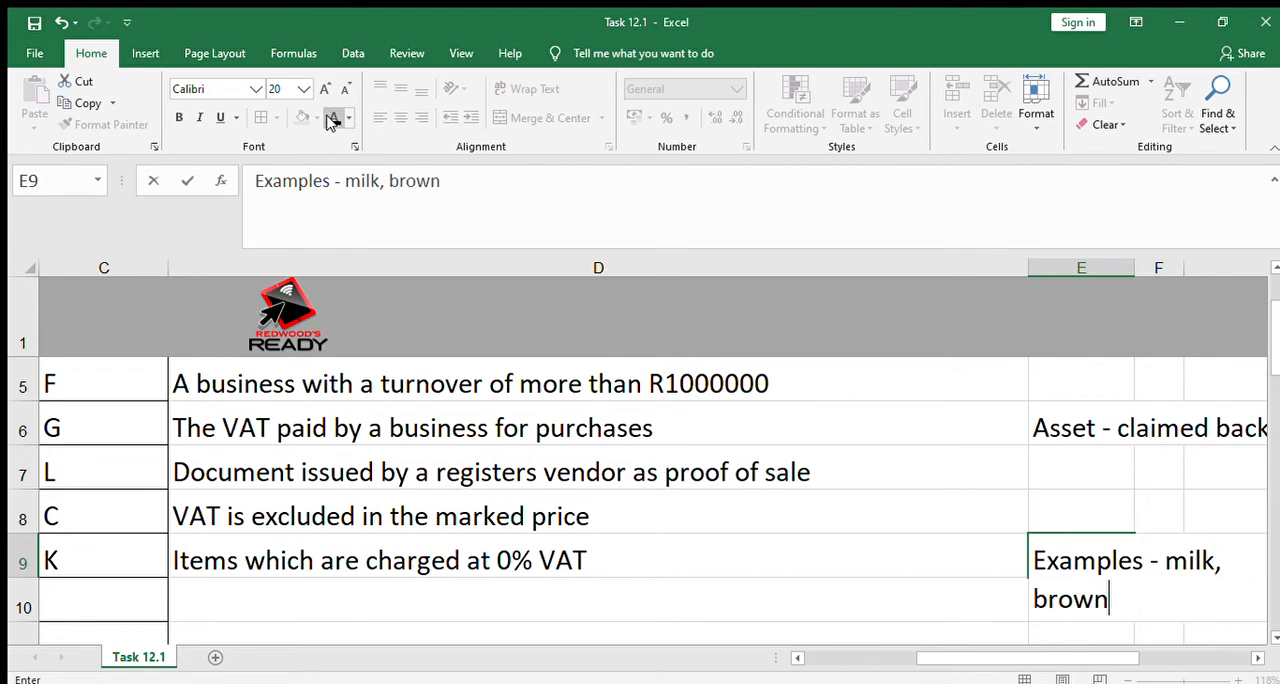
pyautogui.write(' braed')
pyautogui.press('BackSpace')
pyautogui.press('BackSpace')
pyautogui.press('BackSpace')
pyautogui.write('ead, ')
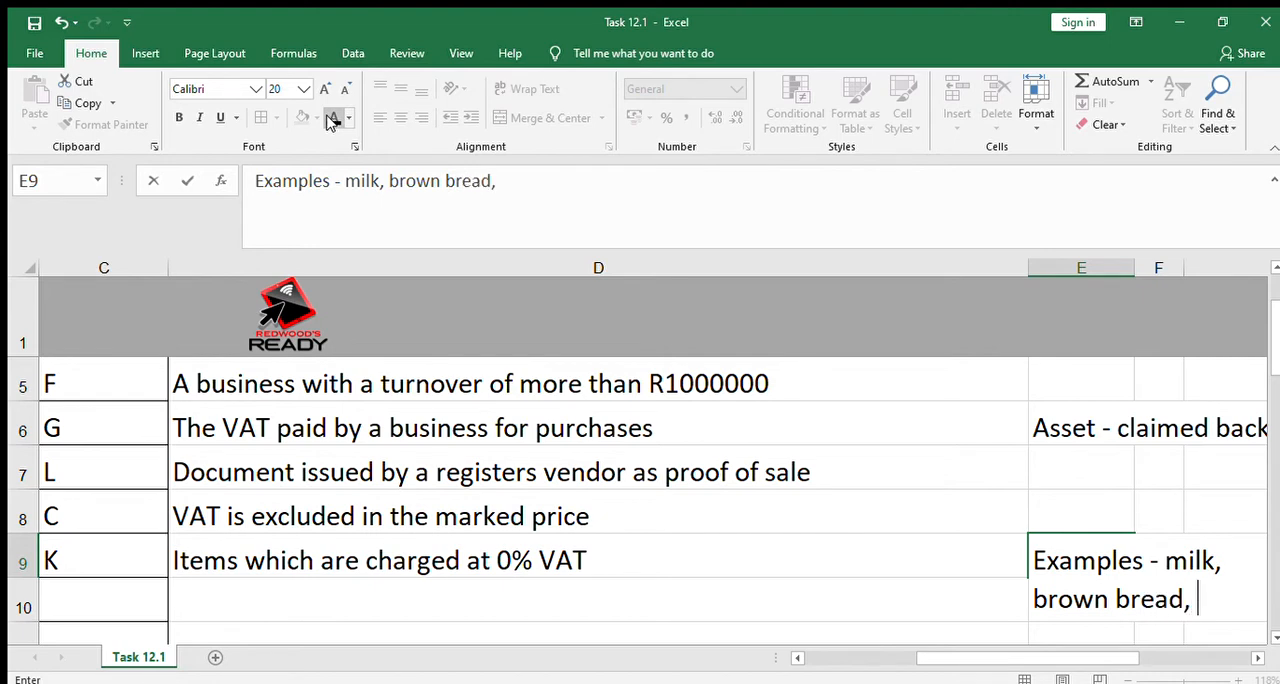
pyautogui.write('paraffin')
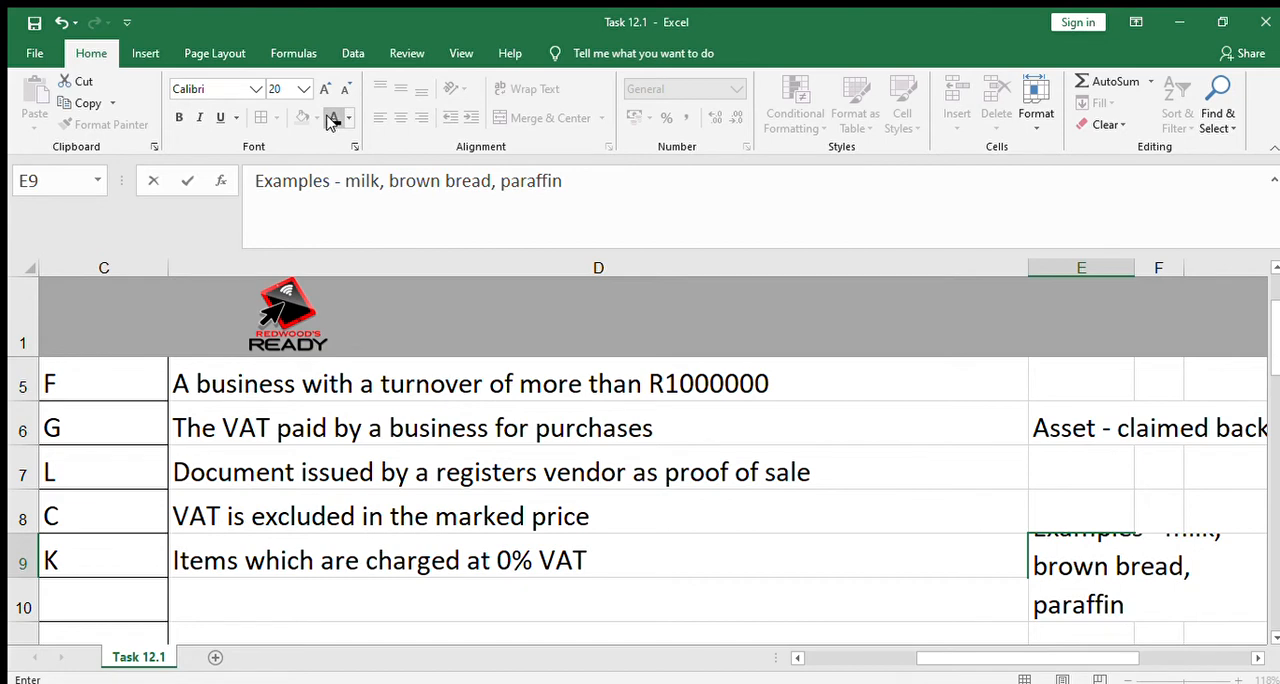
pyautogui.press('Return')
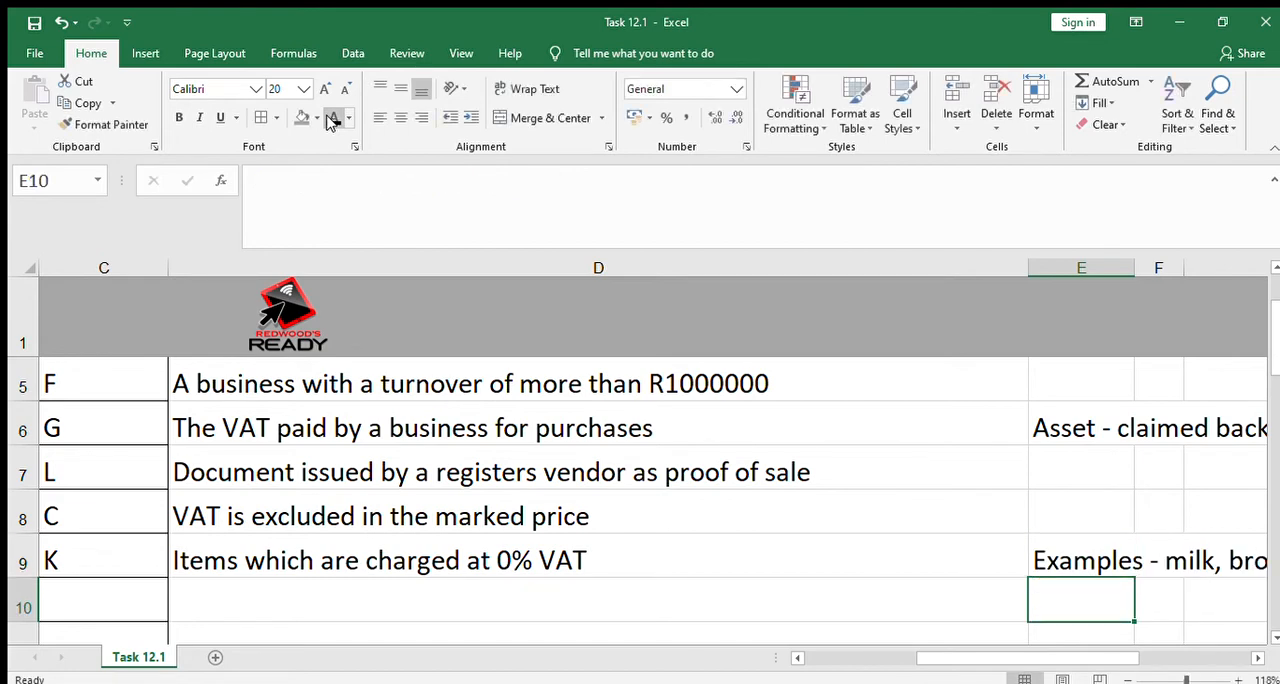
pyautogui.press('Right')
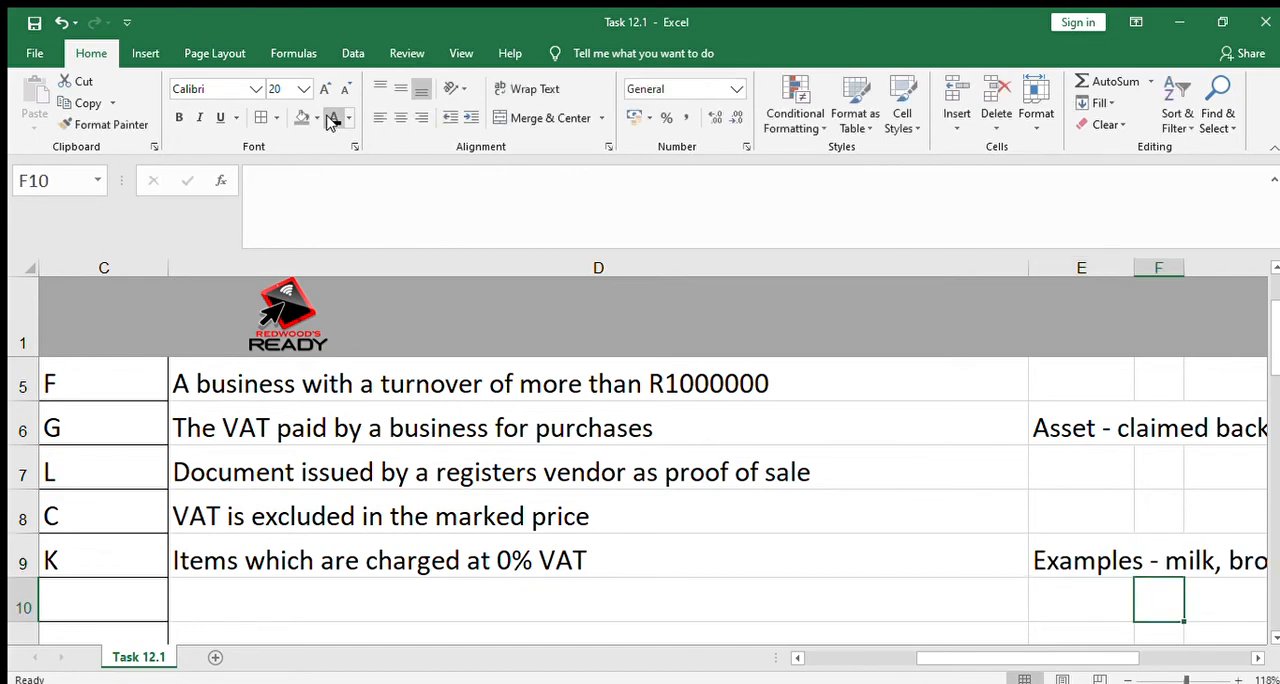
pyautogui.press('Up')
pyautogui.press('Right')
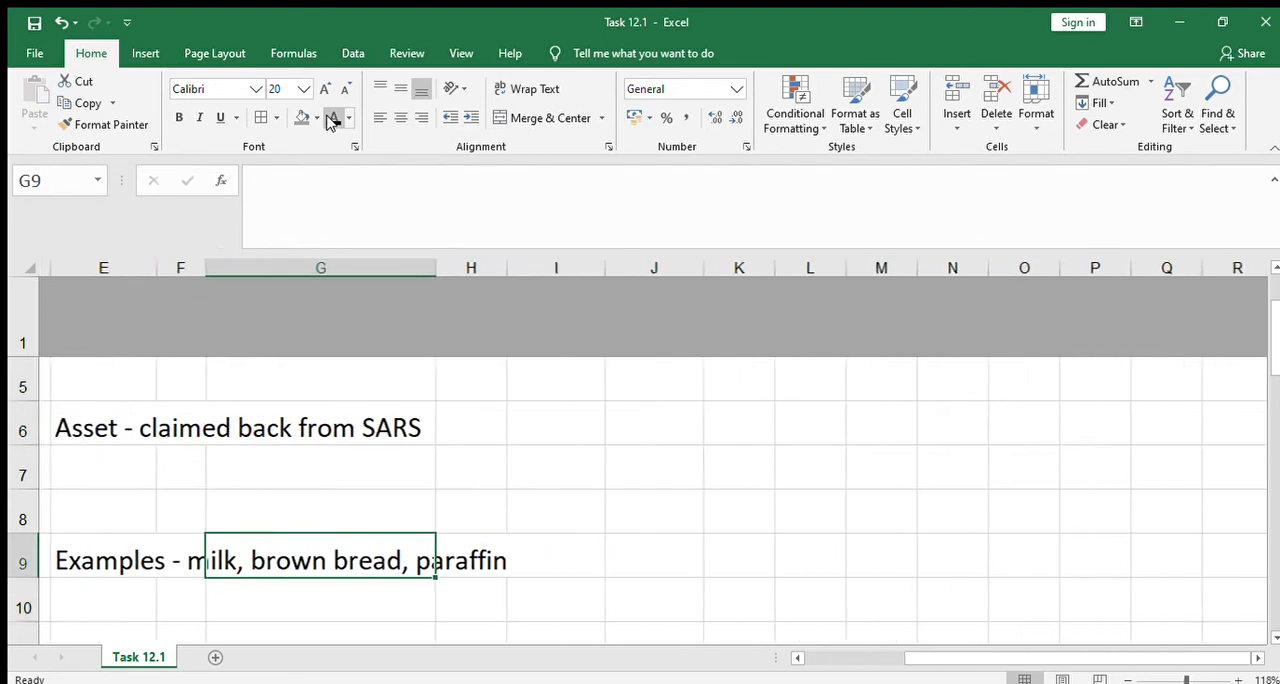
# Reveal the Bi-monthly payments answer in C10 and its explanation in D10 by making their text black
pyautogui.press('Left')
pyautogui.press('Left')
pyautogui.press('Left')
pyautogui.press('Left')
pyautogui.press('Left')
pyautogui.press('Left')
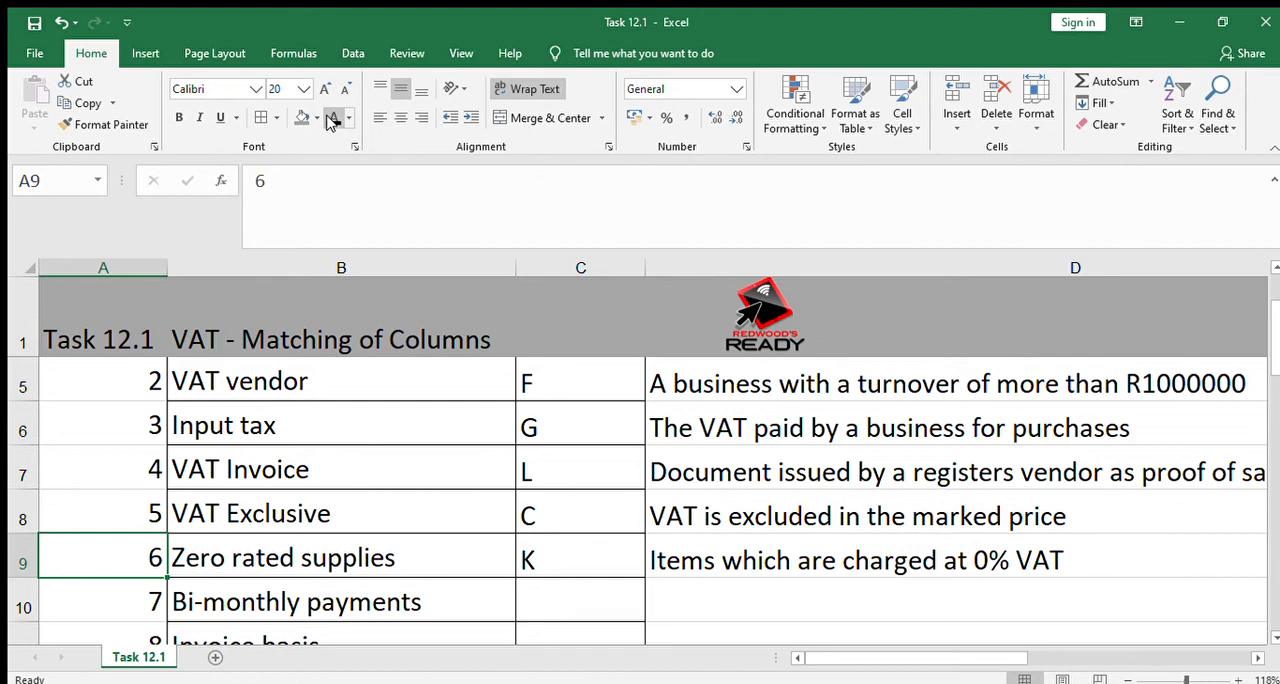
pyautogui.press('Down')
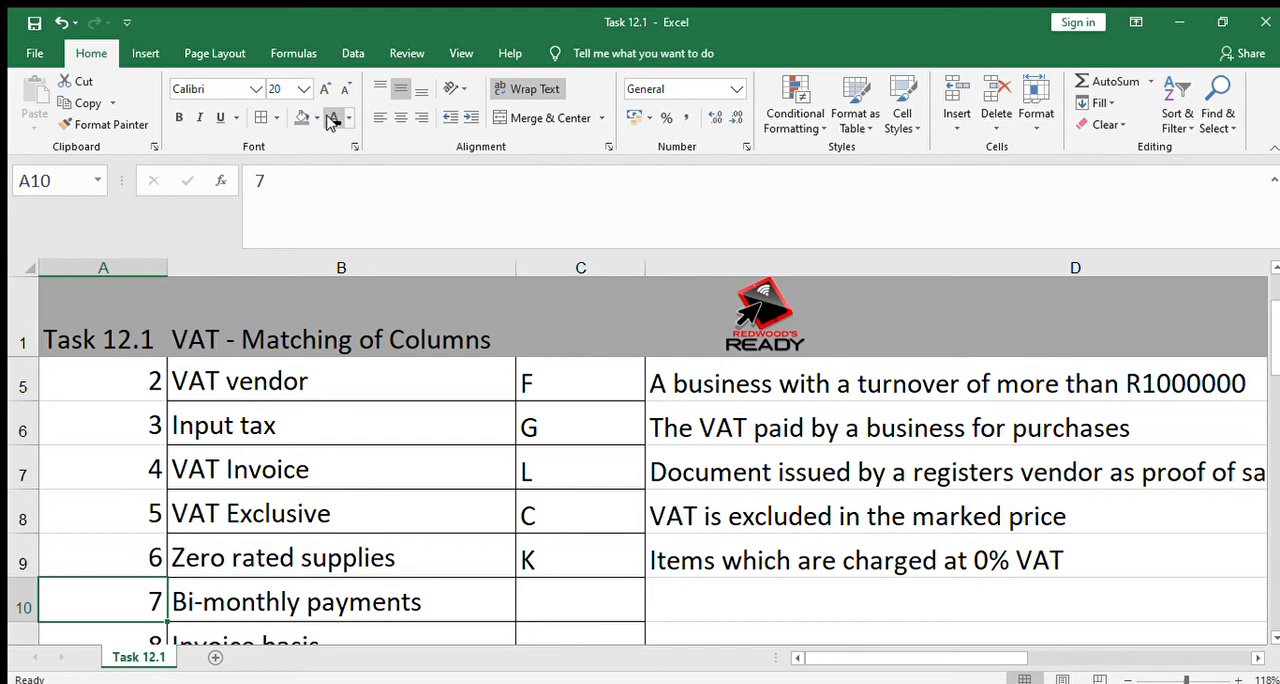
pyautogui.press('Right')
pyautogui.press('Right')
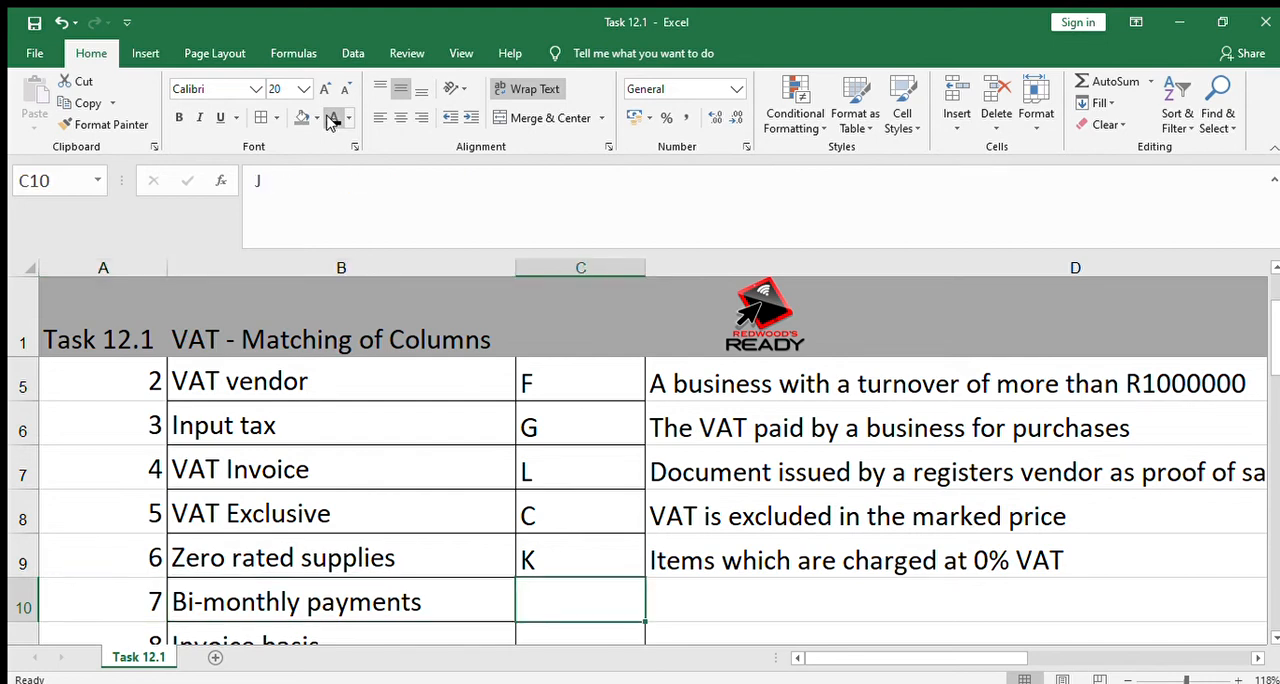
pyautogui.click(325, 119)
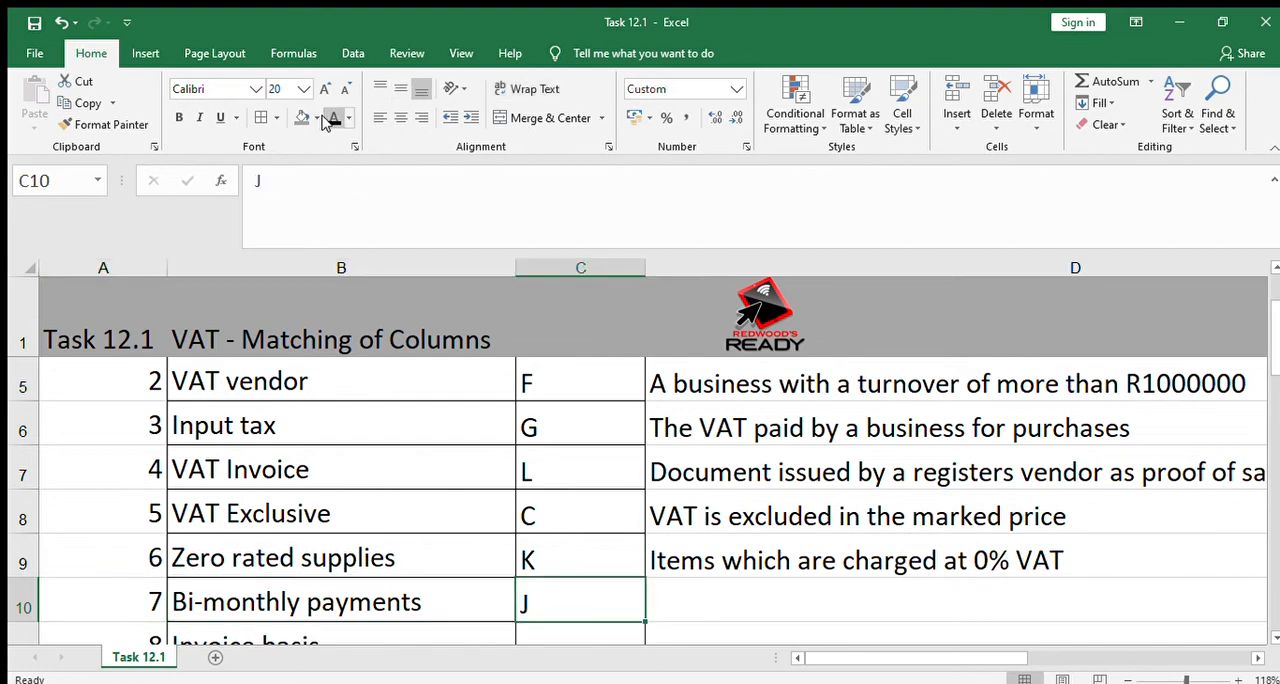
pyautogui.press('Right')
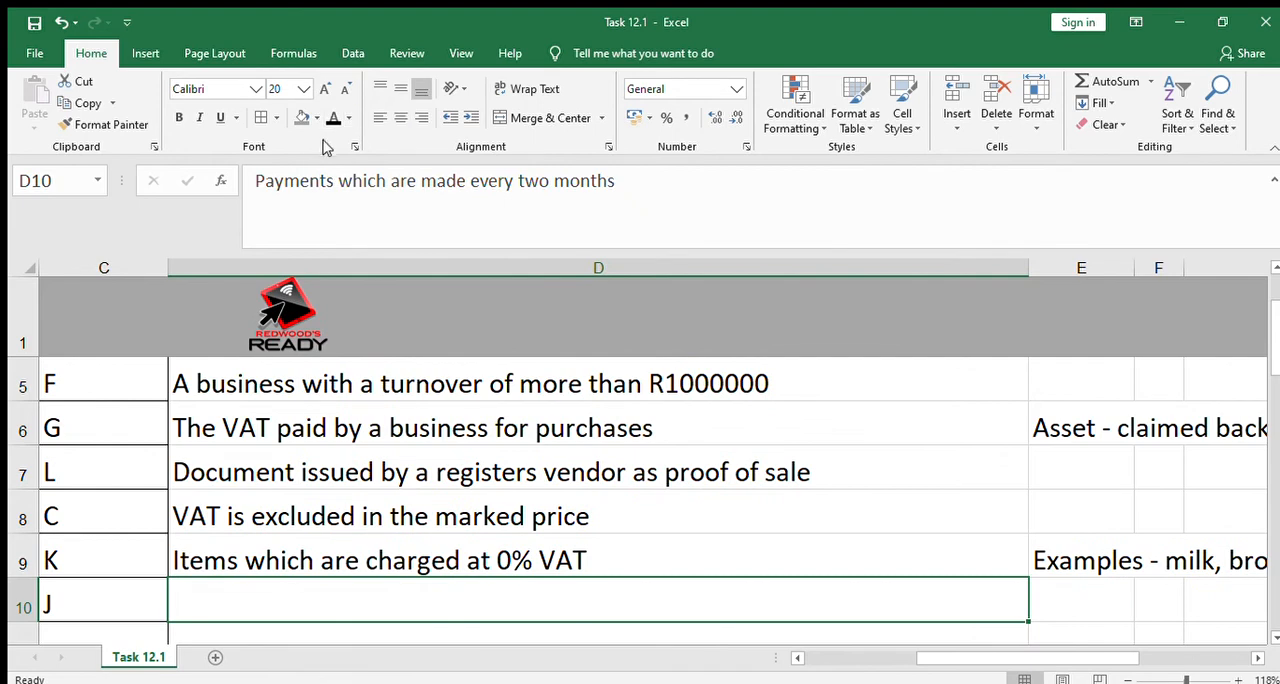
pyautogui.click(332, 119)
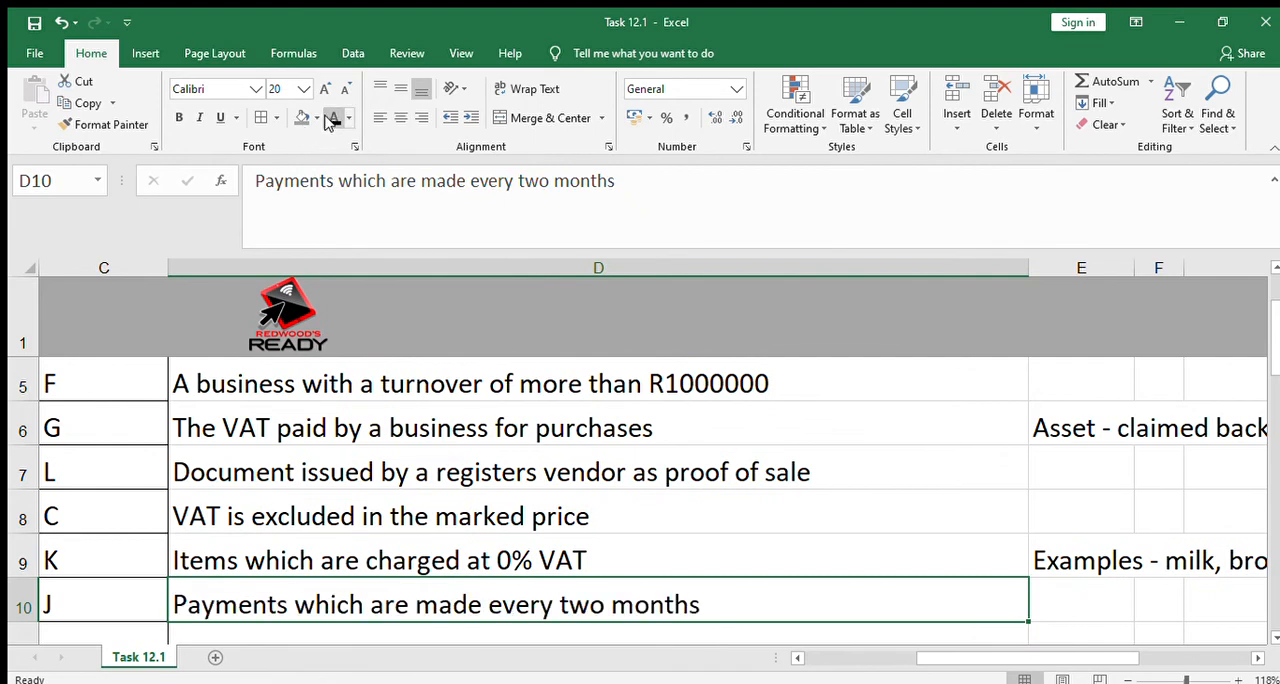
# Show the hidden Invoice basis answer in C11 and its explanation in D11 using black font colour
pyautogui.press('Left')
pyautogui.press('Left')
pyautogui.press('Left')
pyautogui.press('Down')
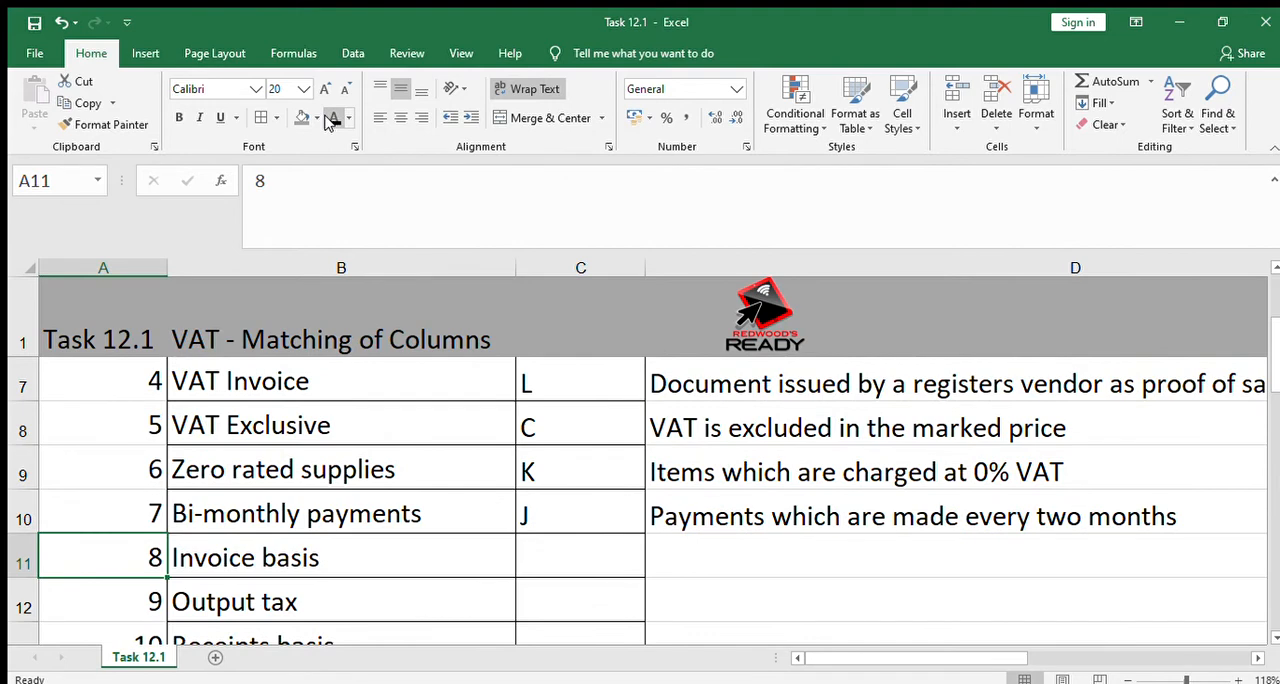
pyautogui.press('Right')
pyautogui.press('Right')
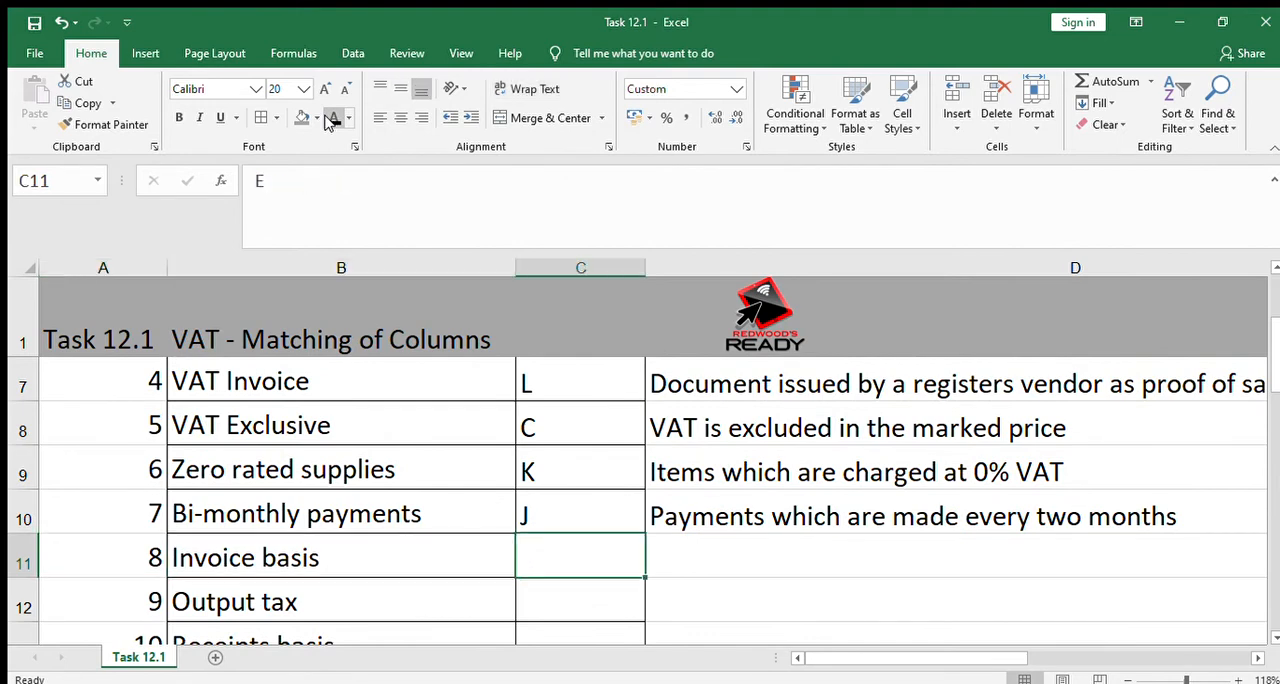
pyautogui.click(333, 118)
pyautogui.press('Right')
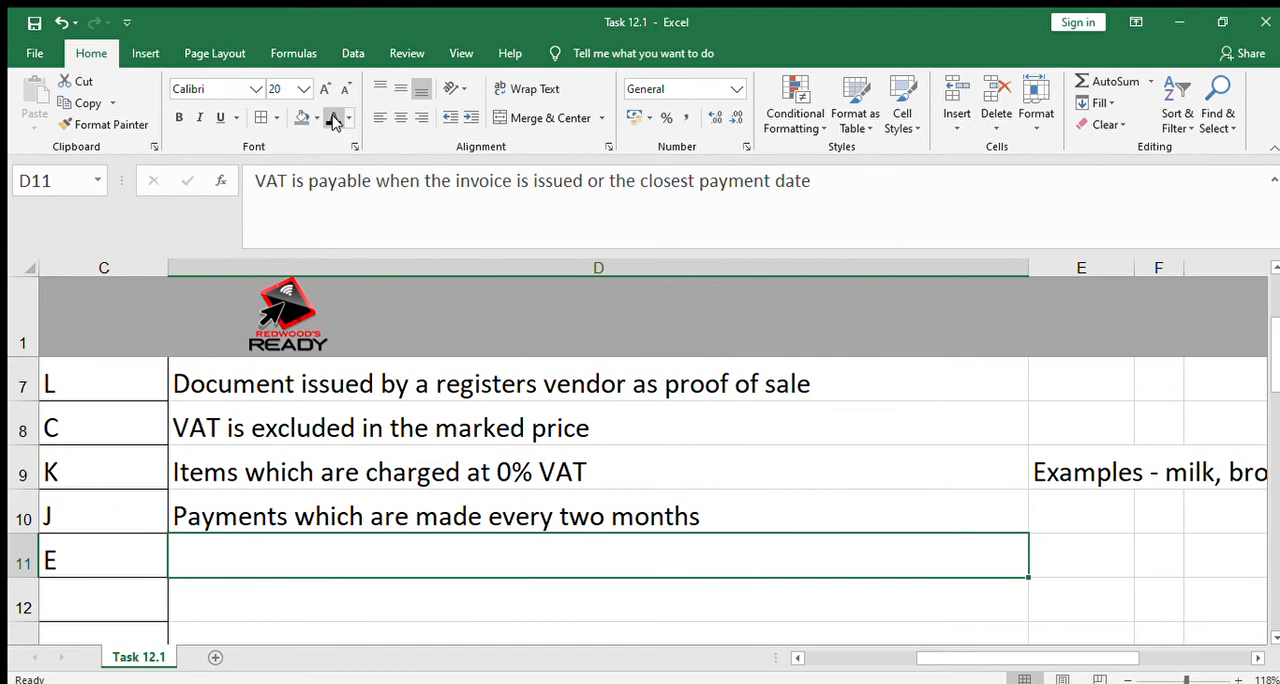
pyautogui.click(333, 118)
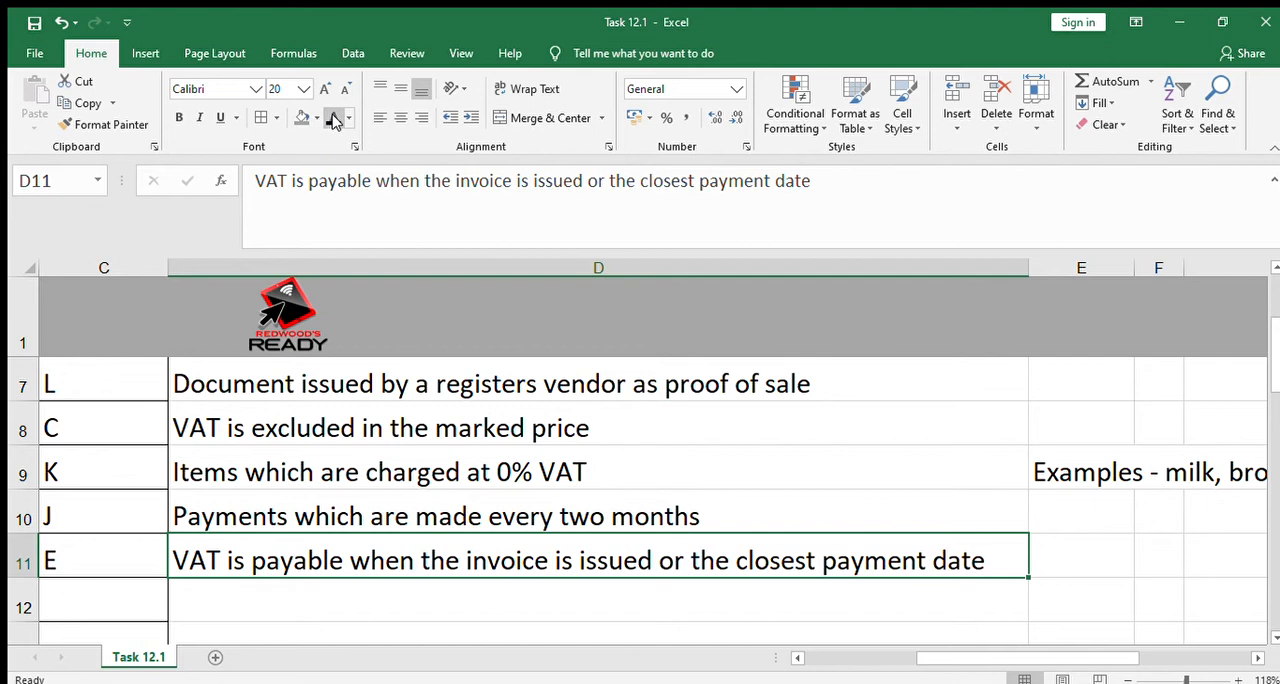
# Look over the remaining terms Output tax and Receipts basis and the answer letters already revealed in column C
pyautogui.press('Left')
pyautogui.press('Left')
pyautogui.press('Left')
pyautogui.press('Down')
pyautogui.press('Down')
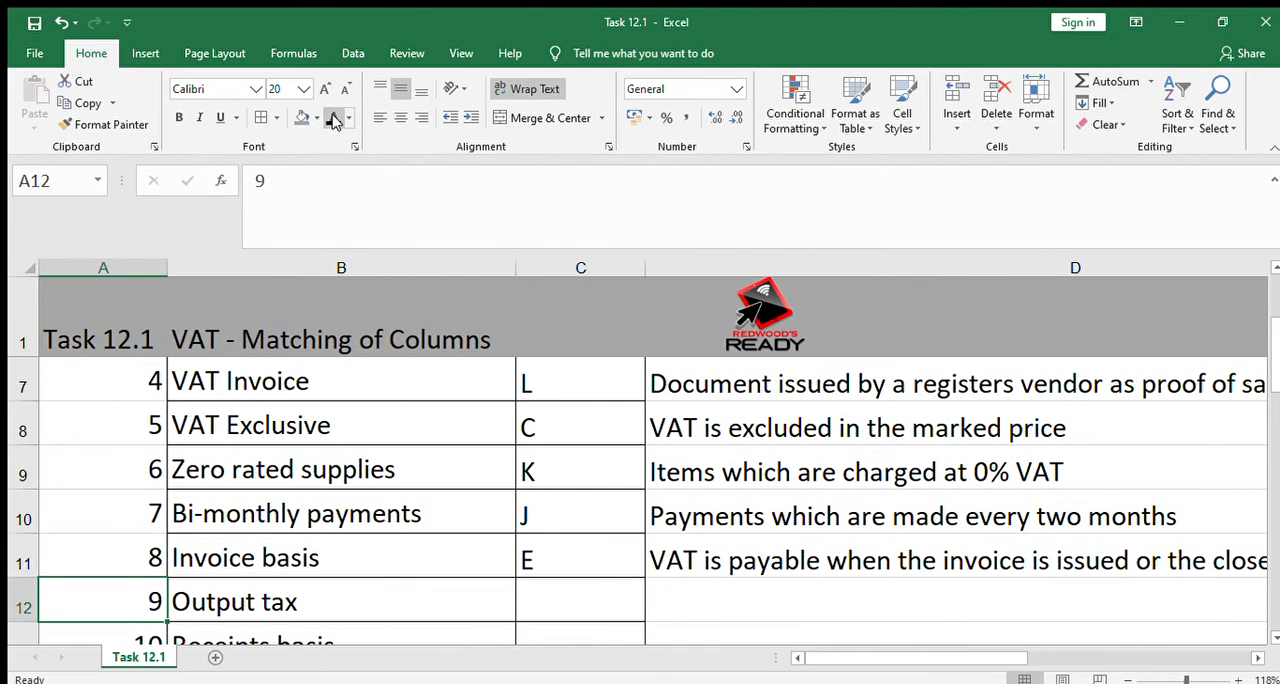
pyautogui.press('Down')
pyautogui.press('Up')
pyautogui.press('Up')
pyautogui.press('Right')
pyautogui.press('Right')
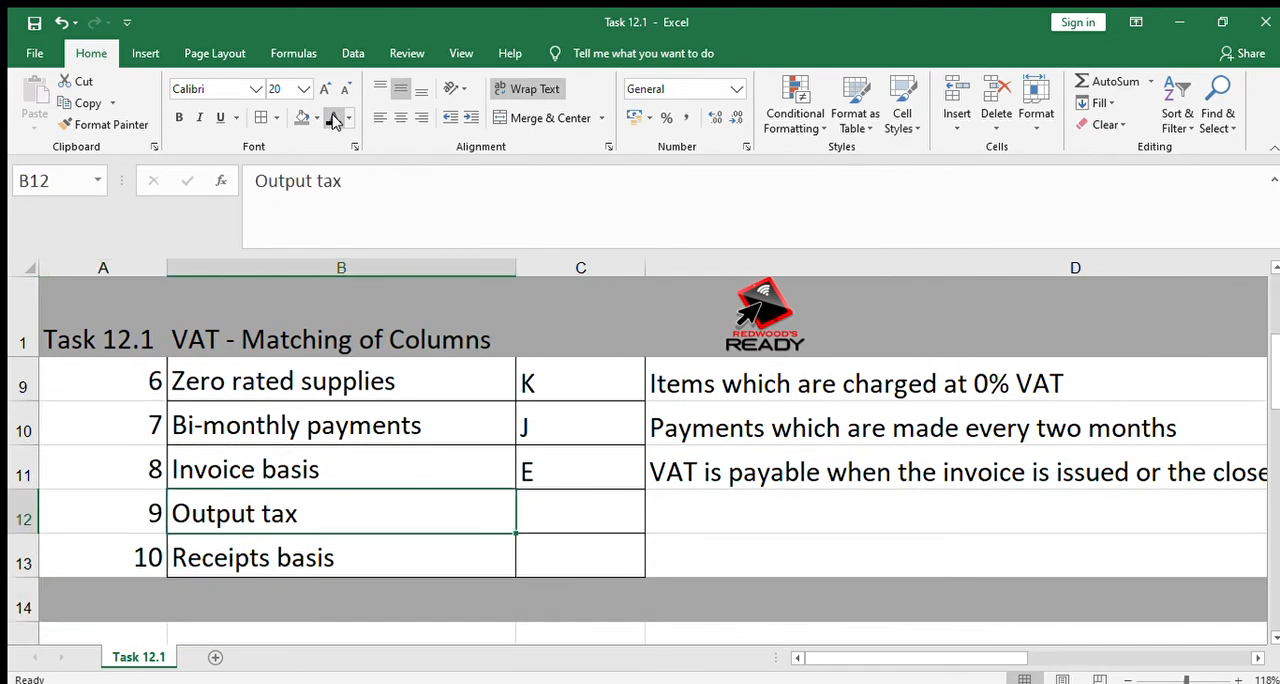
pyautogui.press('Up')
pyautogui.press('Up')
pyautogui.press('Up')
pyautogui.press('Up')
pyautogui.press('Up')
pyautogui.press('Up')
pyautogui.press('Up')
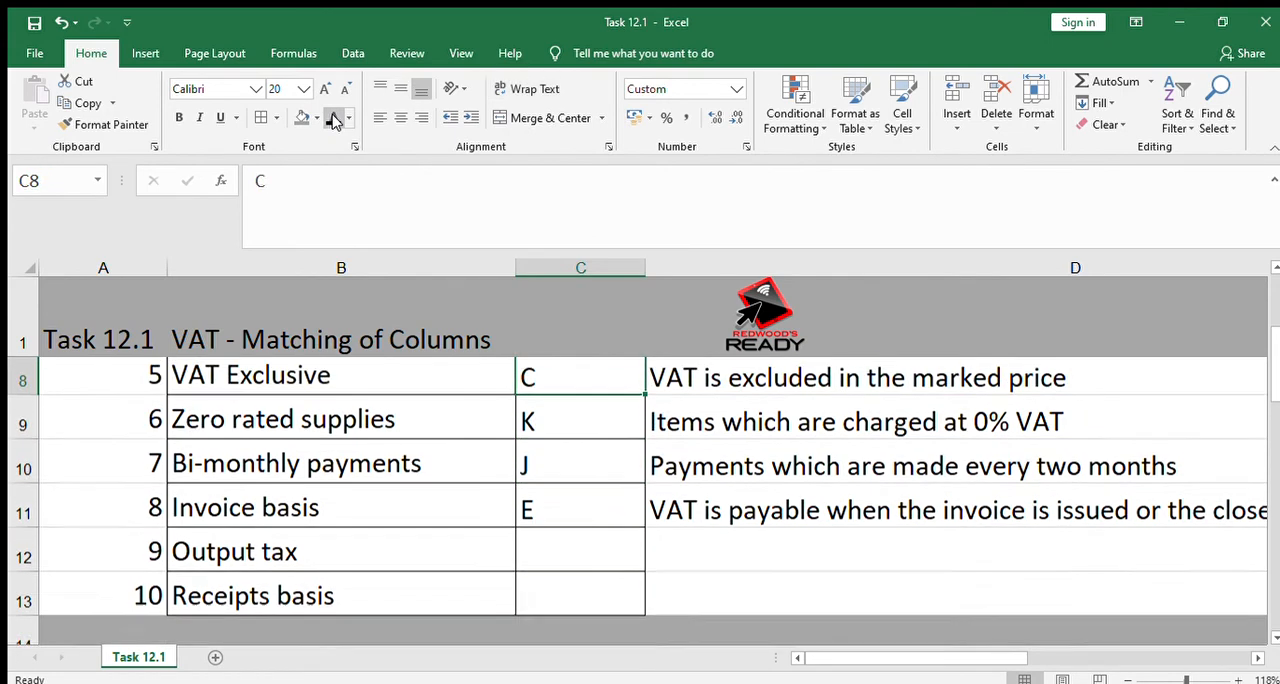
# Set the font colour of C12 and D12 to black to reveal the Output tax answer and its explanation
pyautogui.press('Down')
pyautogui.press('Down')
pyautogui.press('Down')
pyautogui.press('Down')
pyautogui.press('Down')
pyautogui.press('Down')
pyautogui.press('Down')
pyautogui.press('Down')
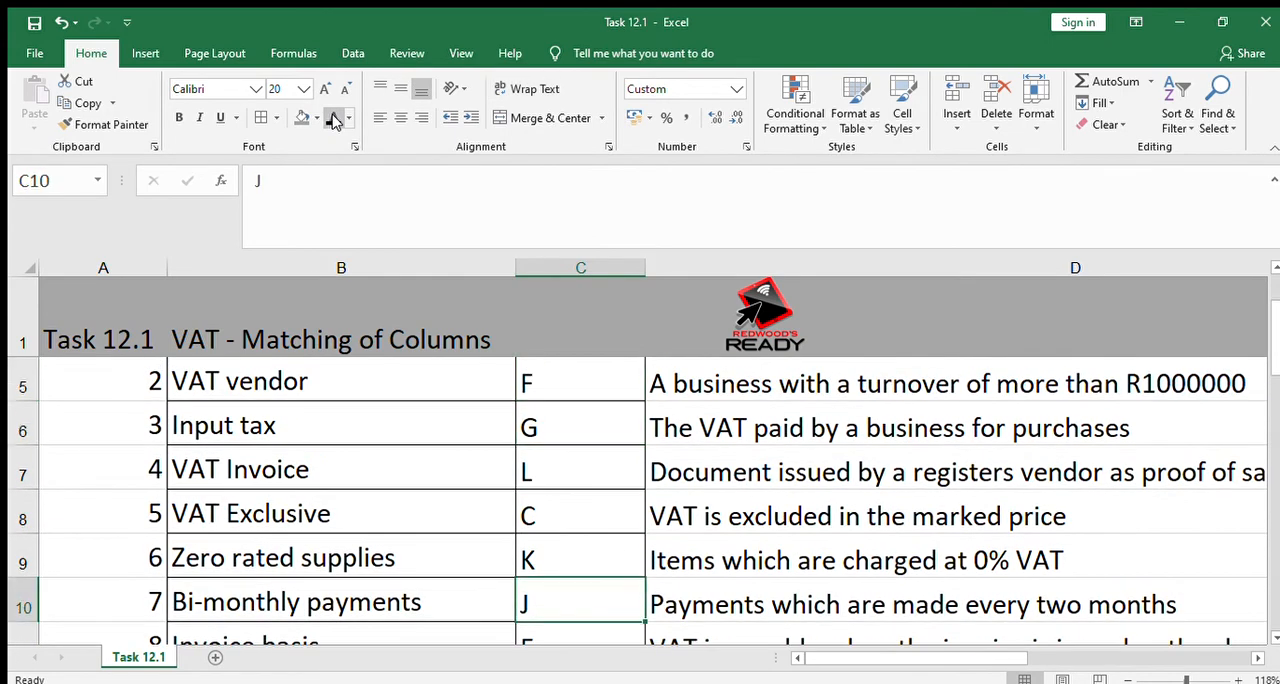
pyautogui.press('Down')
pyautogui.press('Up')
pyautogui.press('Up')
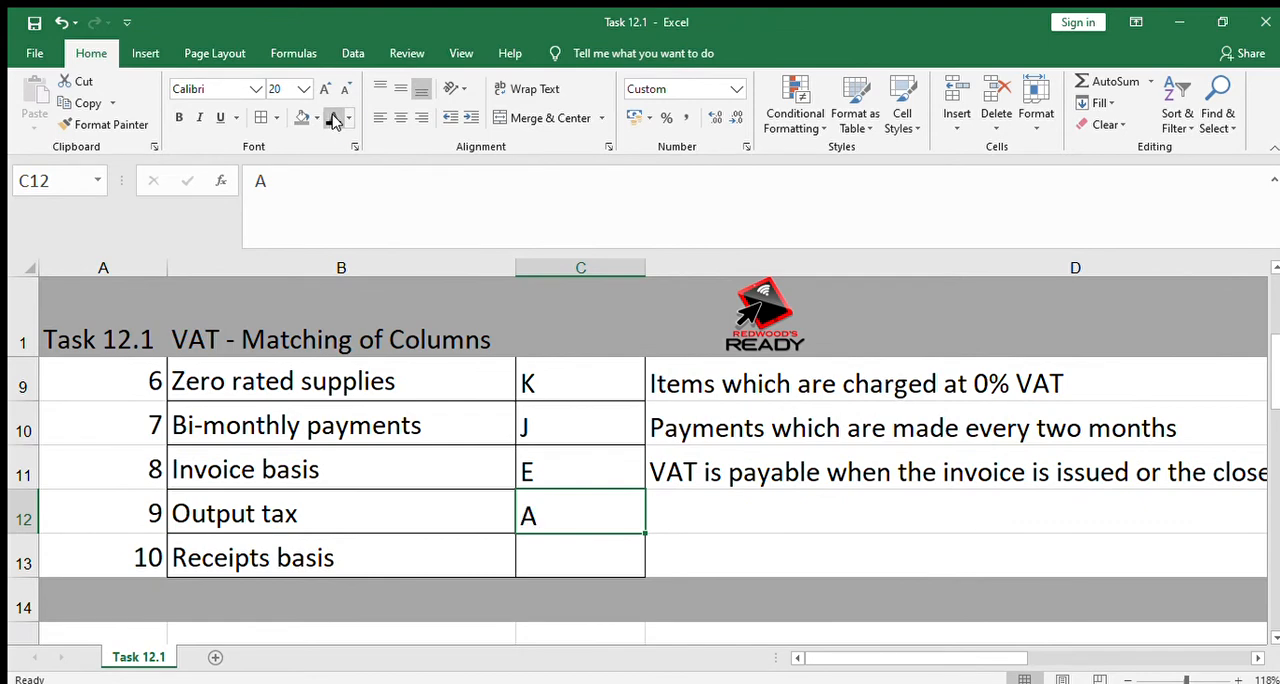
pyautogui.press('Right')
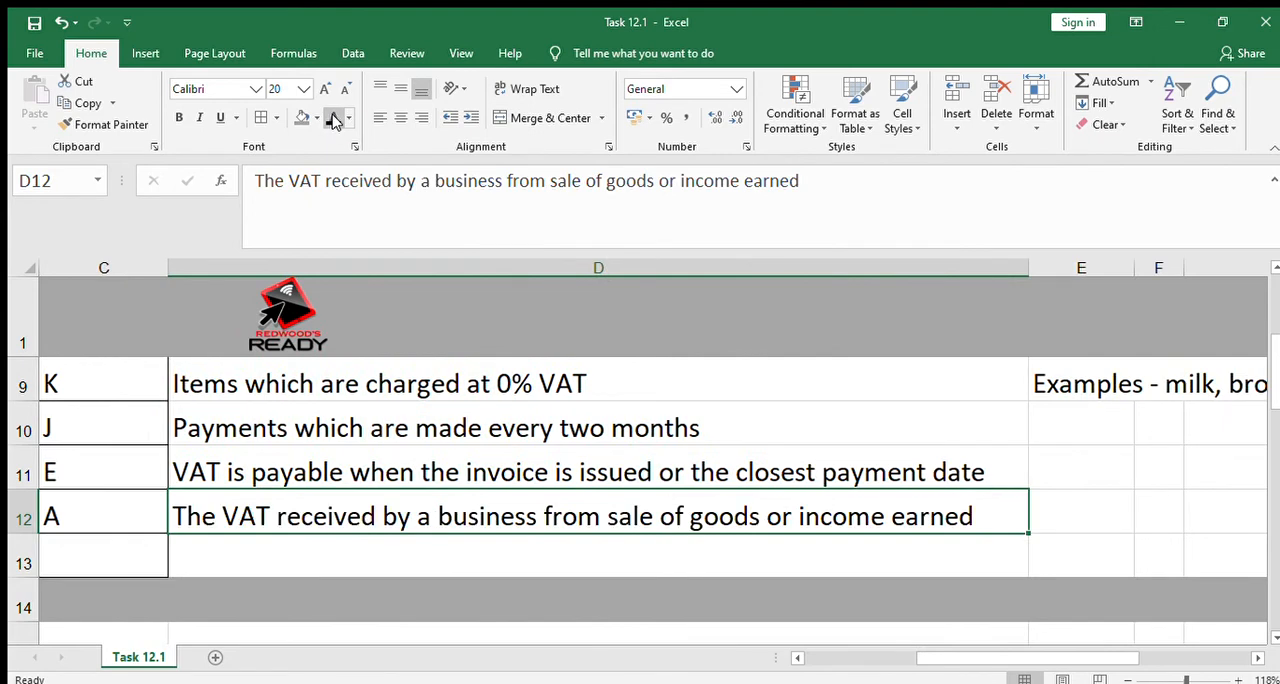
pyautogui.press('Right')
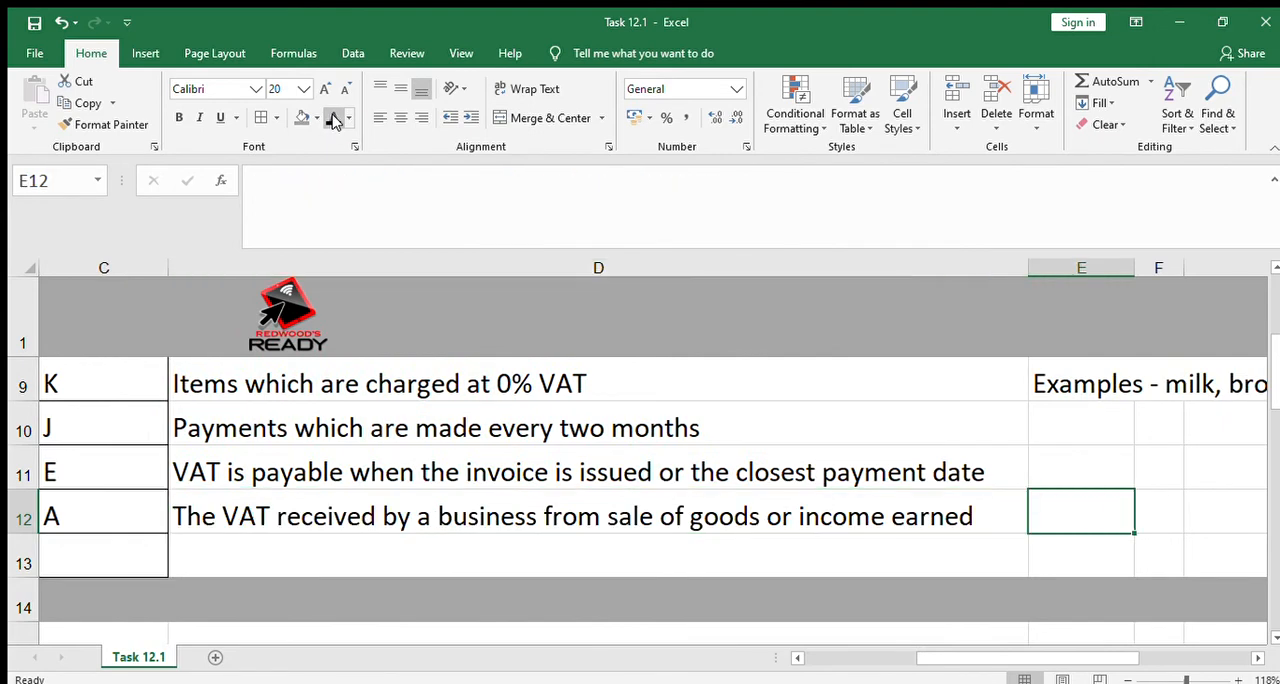
# Add the note "Liability - payable to SARS" in E12 beside the Output tax explanation
pyautogui.write('Liabi')
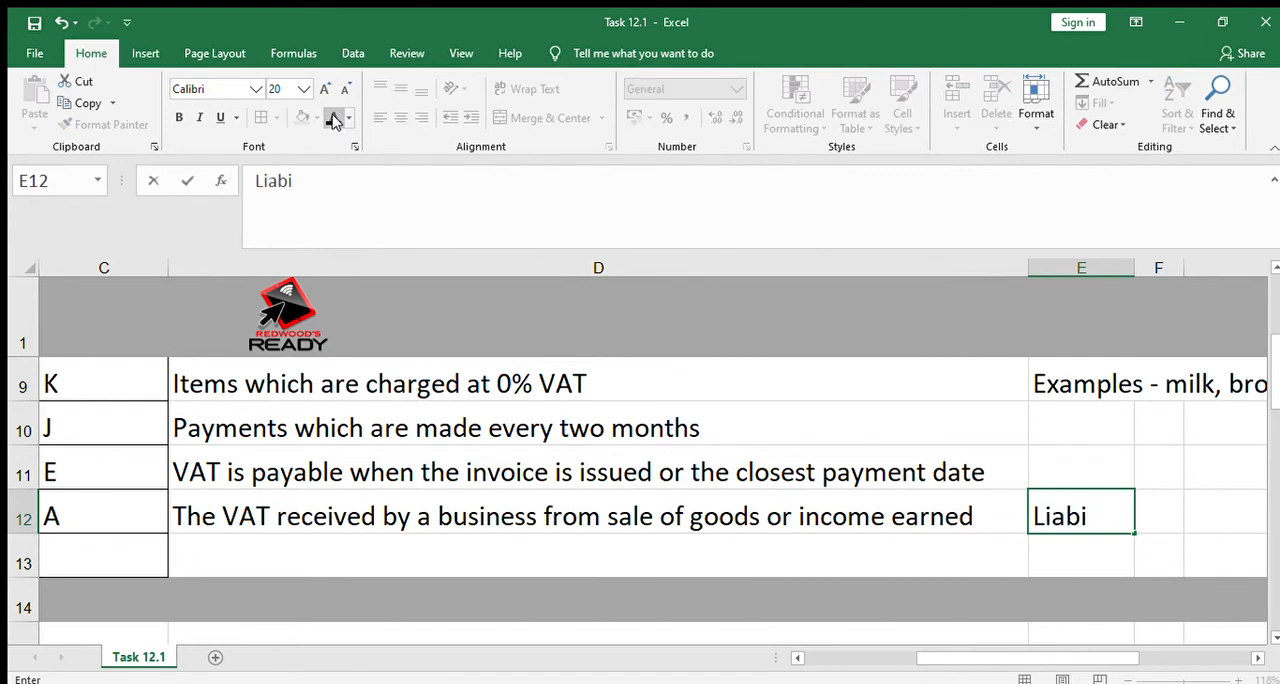
pyautogui.write('lity -')
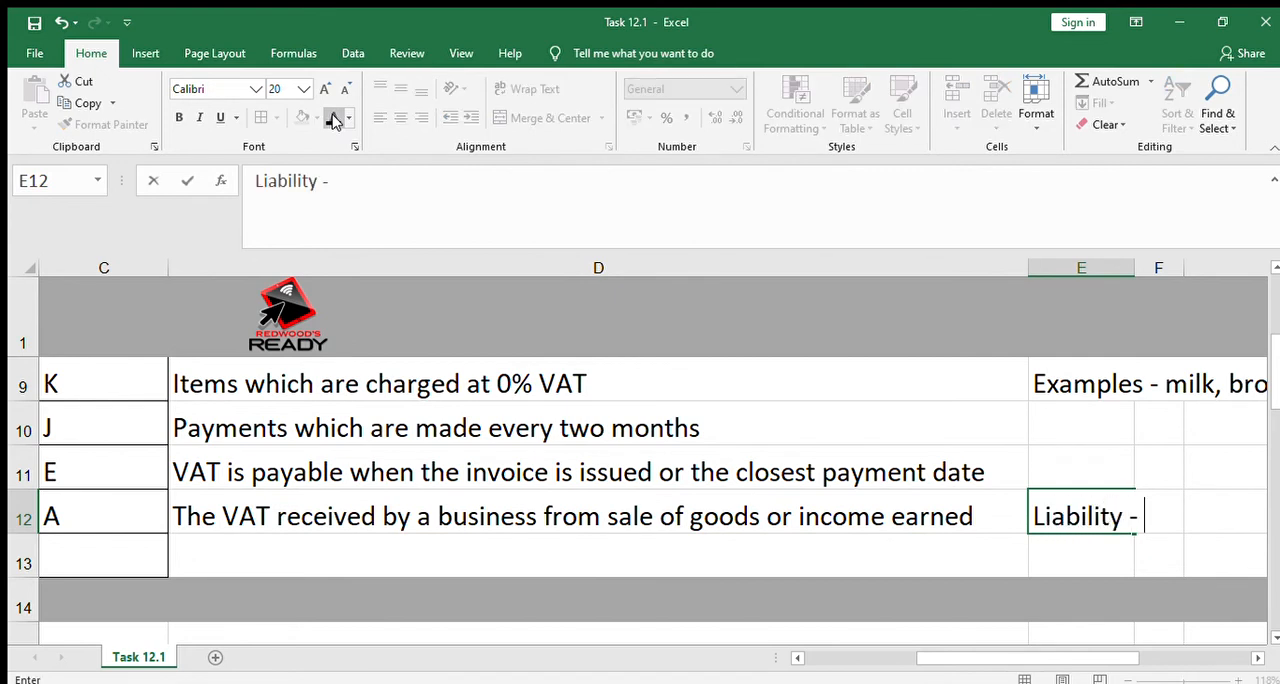
pyautogui.write(' payable ')
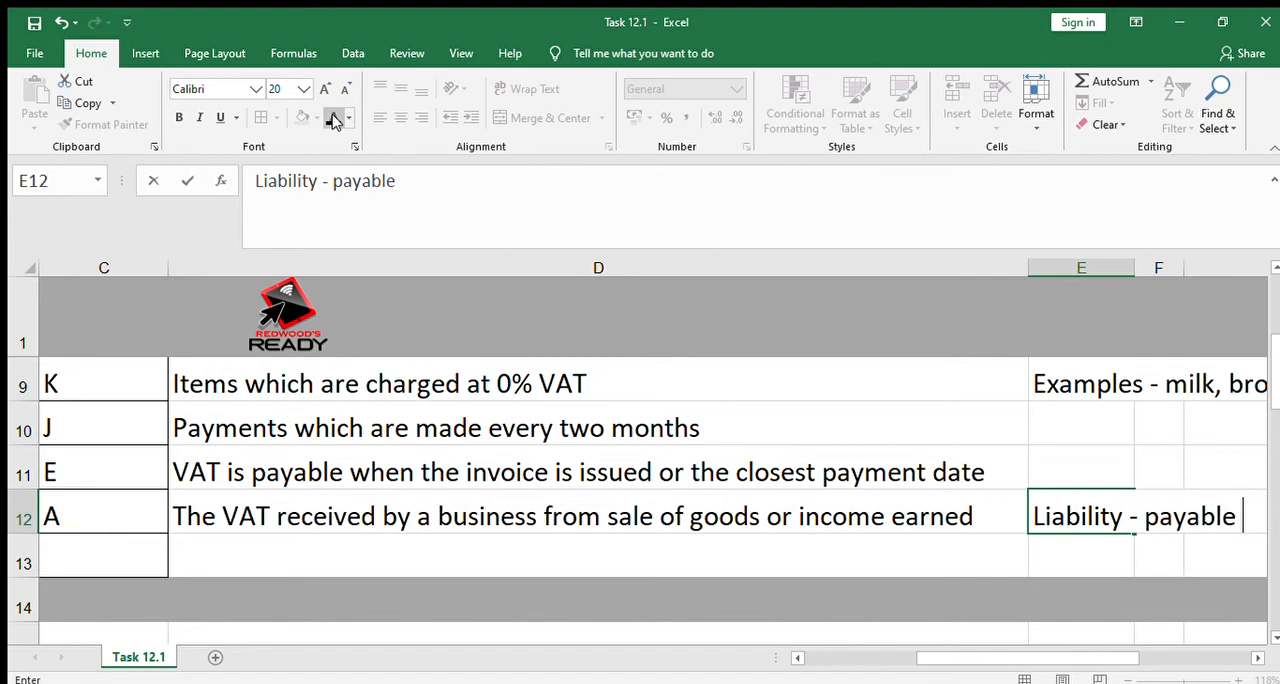
pyautogui.write('to SAR')
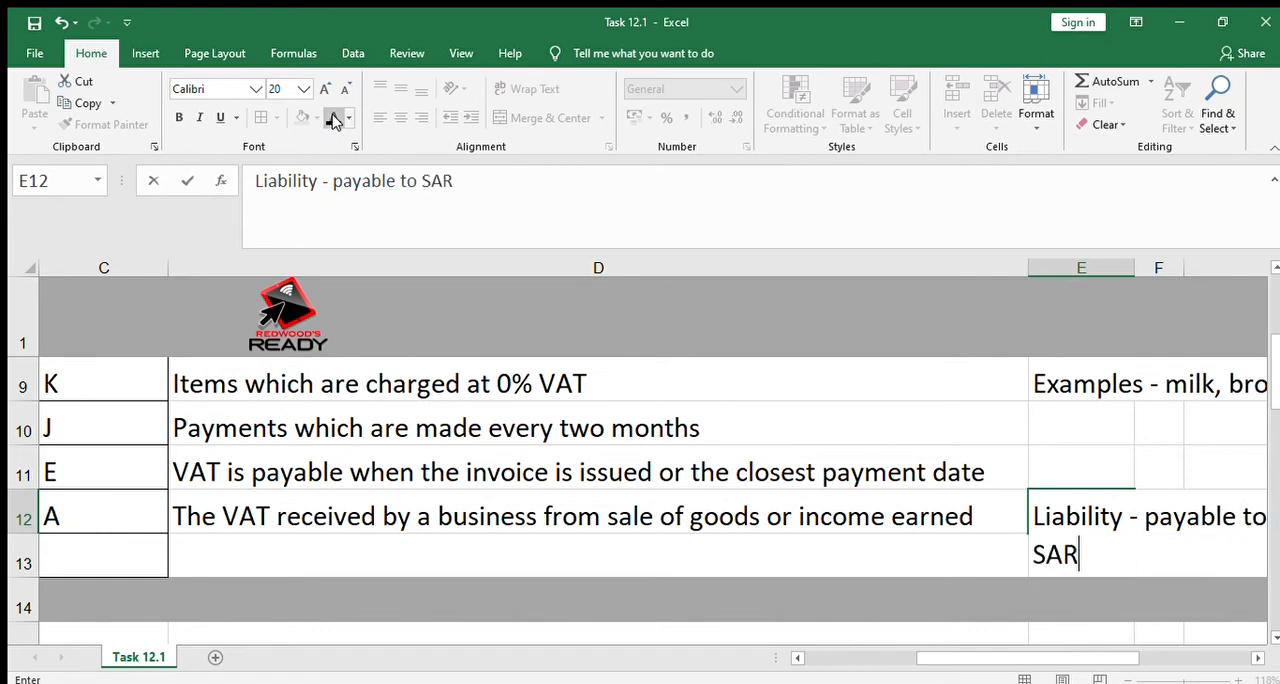
pyautogui.write('S')
pyautogui.press('Return')
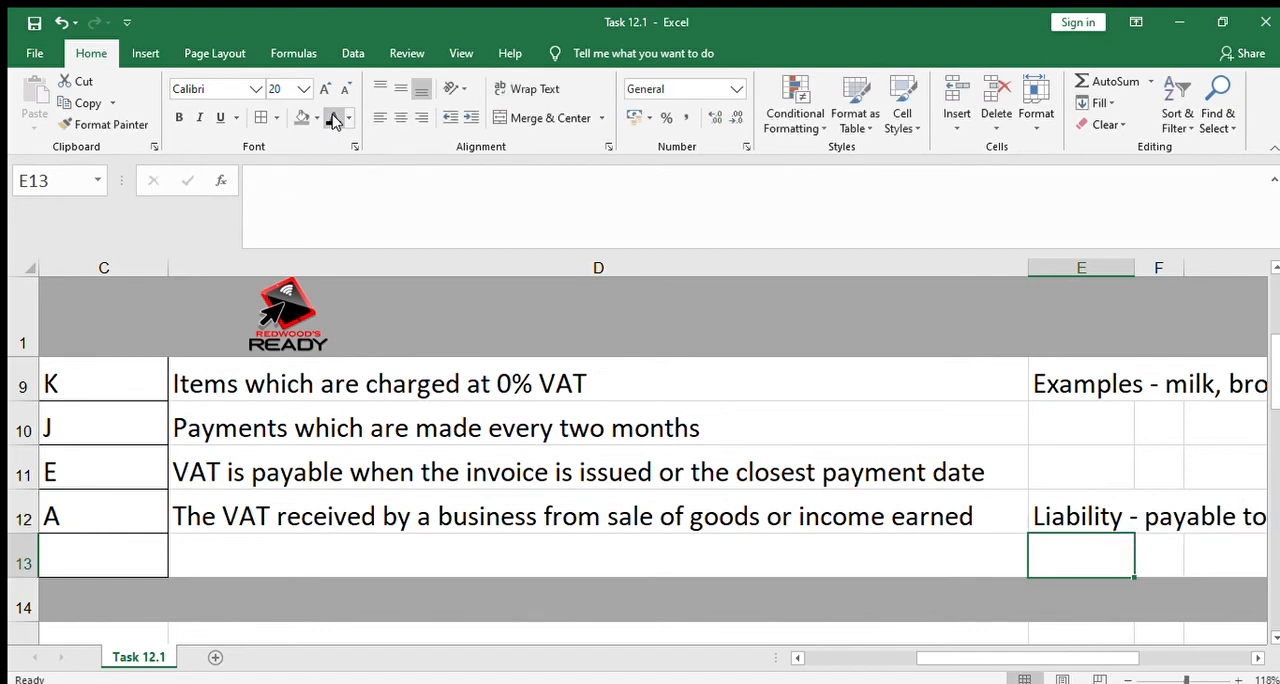
# Look back over the terms in column B between Input tax and Receipts basis along with their answer letters
pyautogui.press('Left')
pyautogui.press('Up')
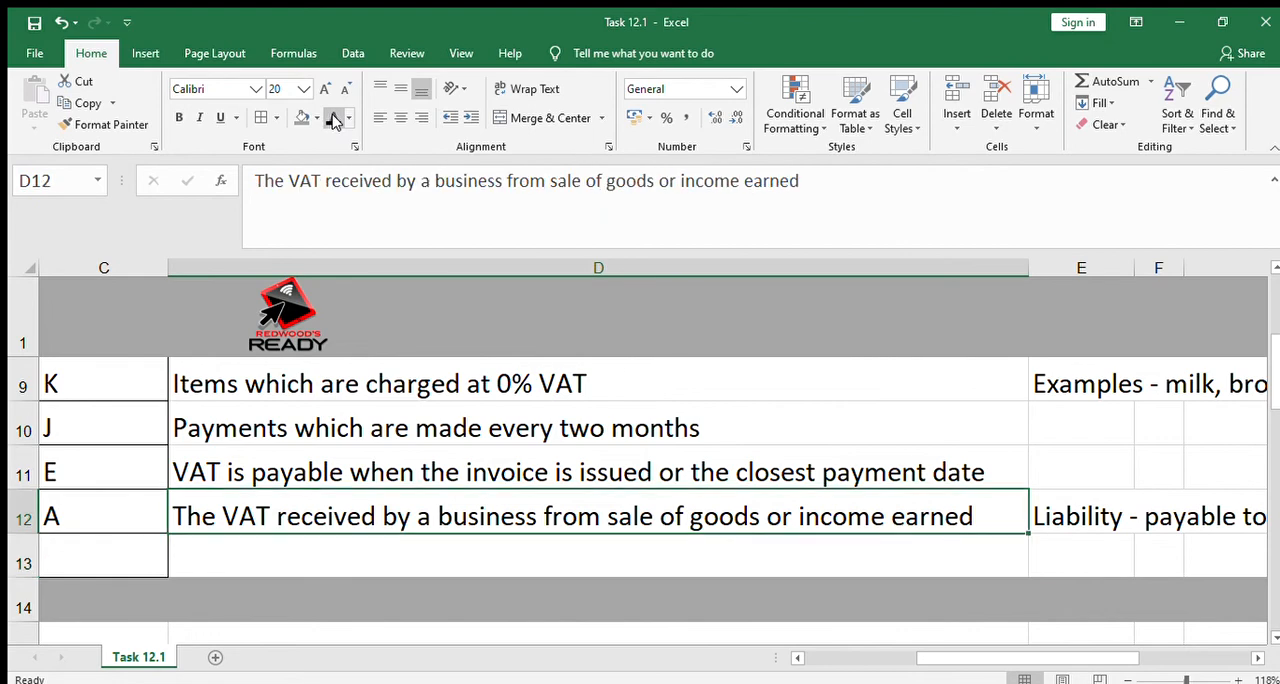
pyautogui.press('Left')
pyautogui.press('Left')
pyautogui.press('Left')
pyautogui.press('Right')
pyautogui.press('Up')
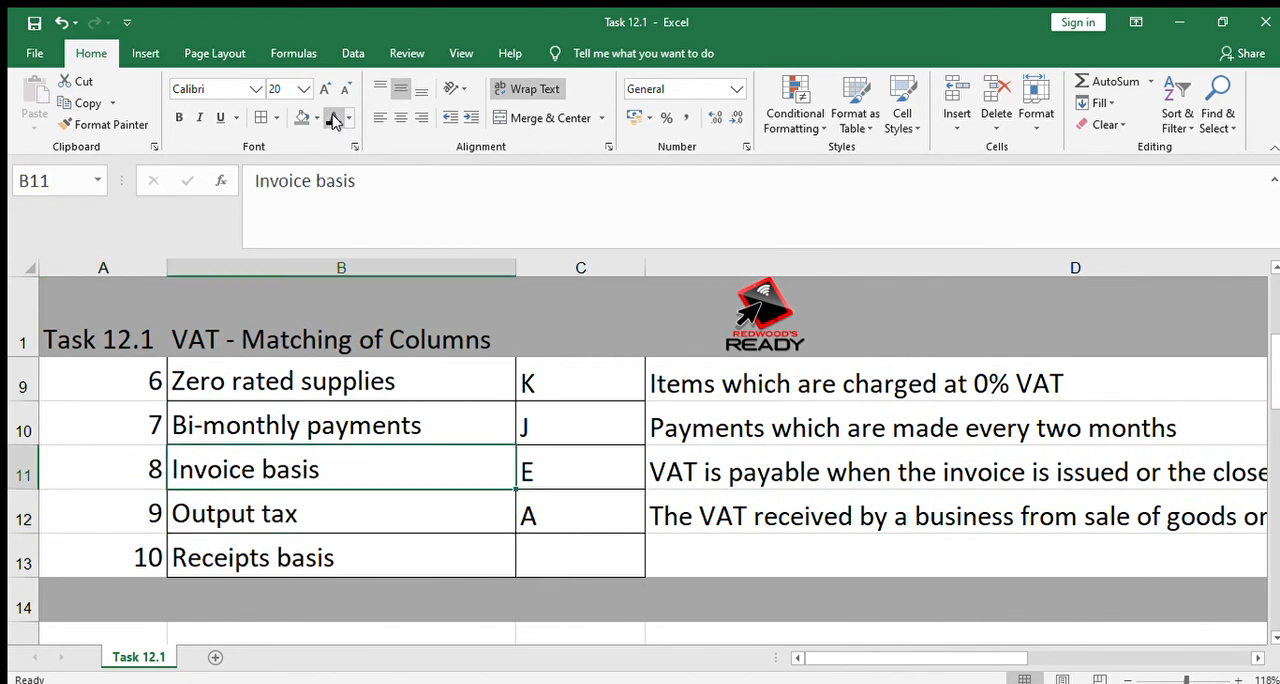
pyautogui.press('Up')
pyautogui.press('Up')
pyautogui.press('Up')
pyautogui.press('Up')
pyautogui.press('Up')
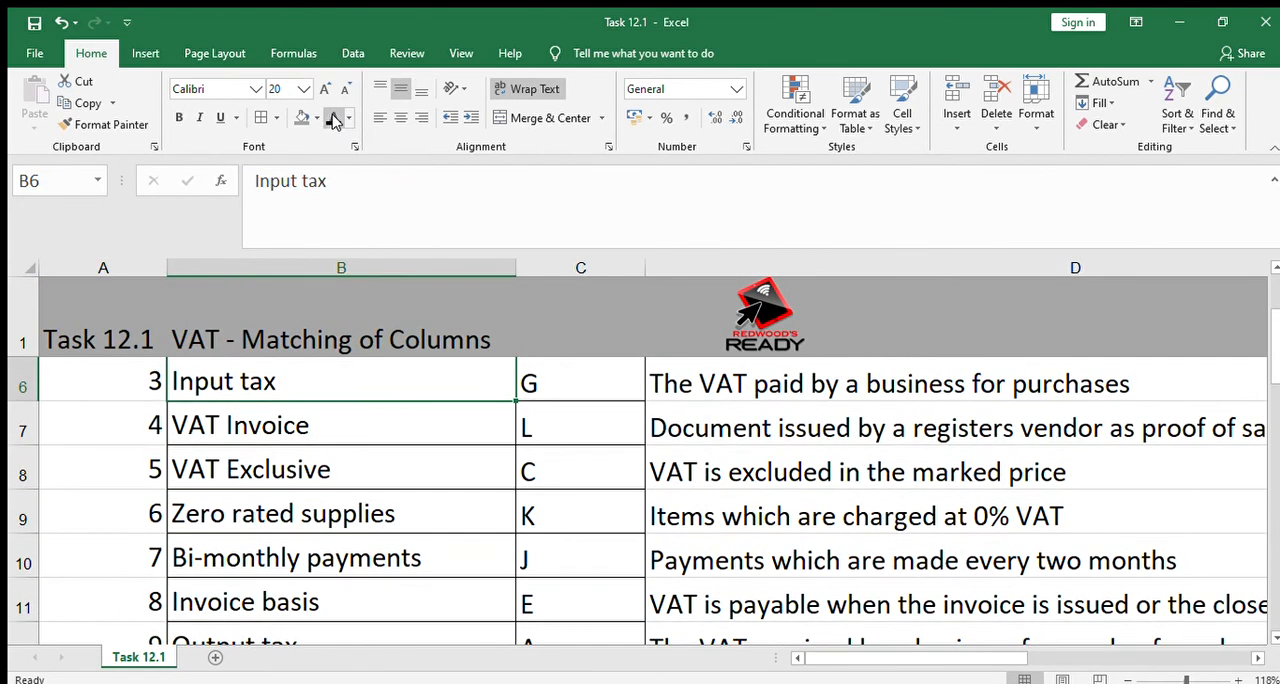
pyautogui.press('Down')
pyautogui.press('Down')
pyautogui.press('Down')
pyautogui.press('Down')
pyautogui.press('Down')
pyautogui.press('Down')
pyautogui.press('Down')
pyautogui.press('Down')
pyautogui.press('Down')
pyautogui.press('Up')
pyautogui.press('Up')
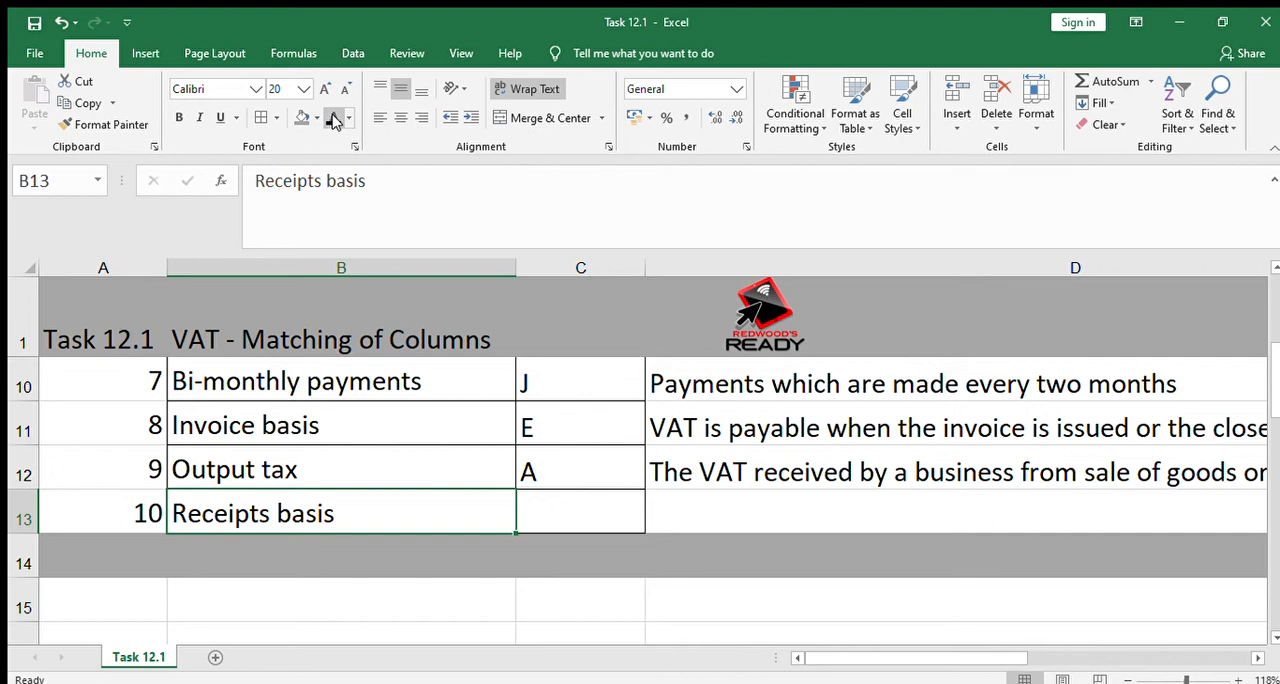
# Reveal the Receipts basis answer in C13 and its explanation in D13 with black font colour
pyautogui.press('Right')
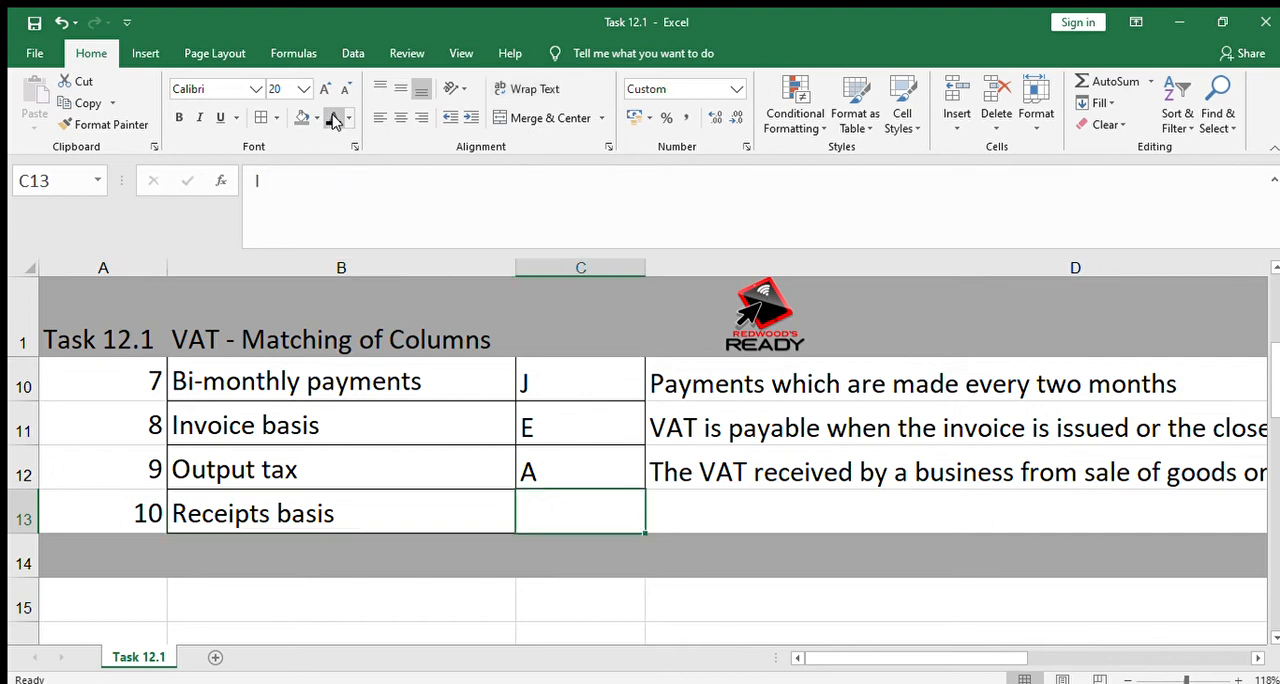
pyautogui.click(335, 118)
pyautogui.press('Right')
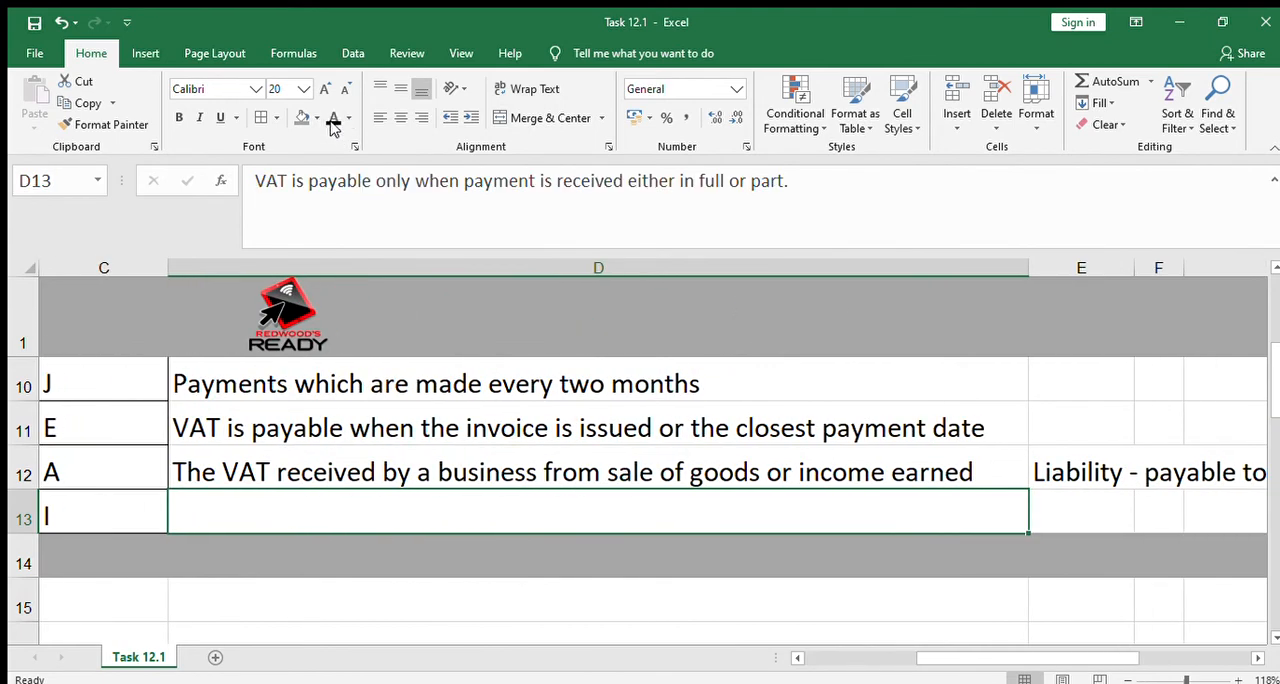
pyautogui.click(335, 118)
# Compare the Invoice basis explanation in row 11 with the Receipts basis explanation in row 13
pyautogui.click(570, 411)
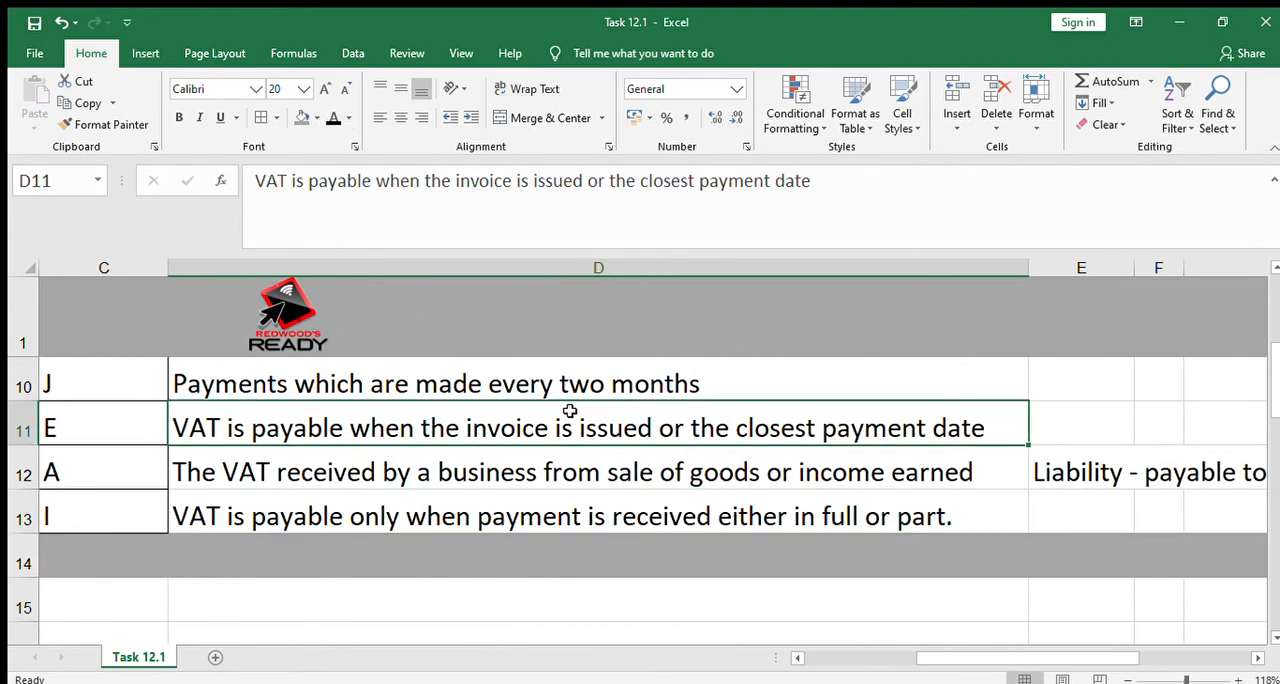
pyautogui.press('Left')
pyautogui.press('Left')
pyautogui.press('Left')
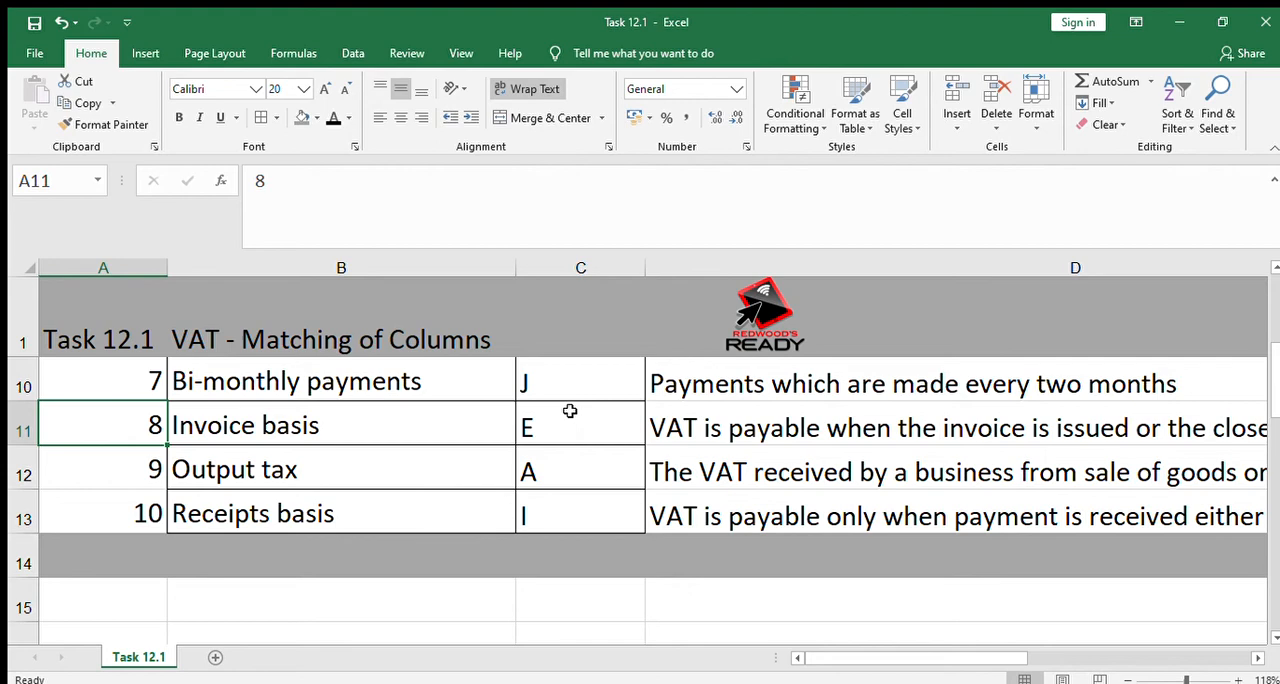
pyautogui.press('Down')
pyautogui.press('Down')
pyautogui.press('Down')
pyautogui.press('Down')
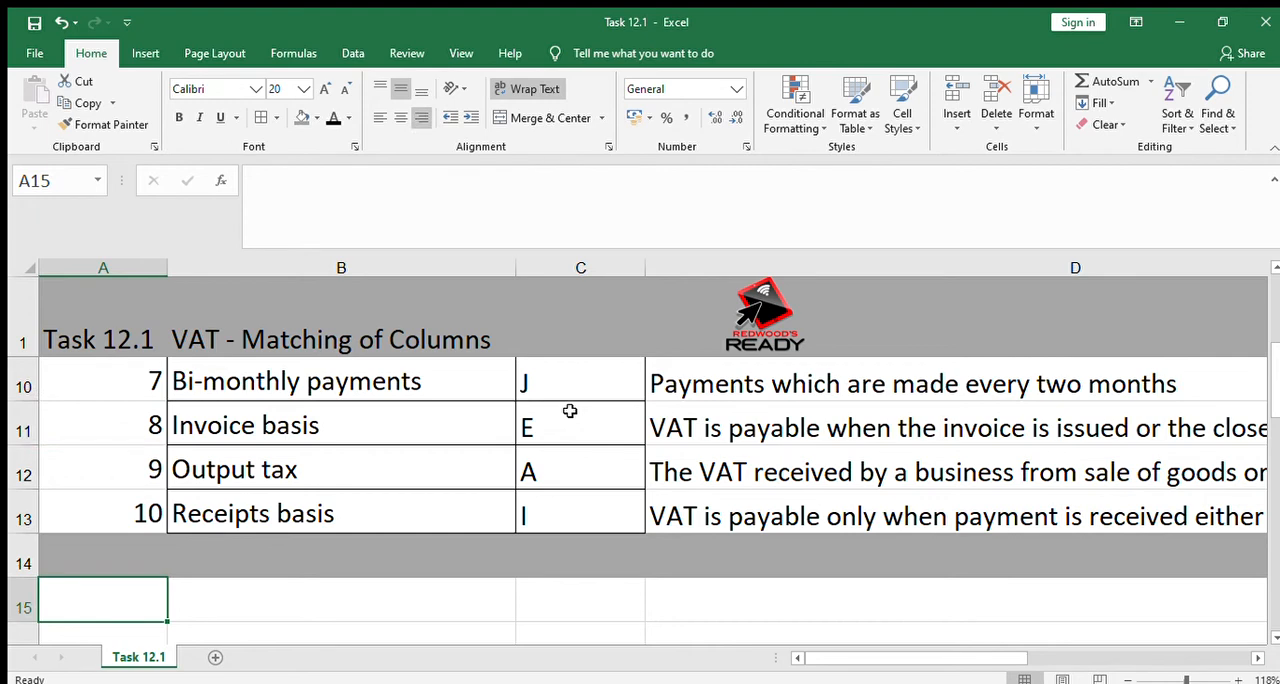
# Set the font of C15 and D15 to black to show the leftover option D and its description
pyautogui.press('Right')
pyautogui.press('Right')
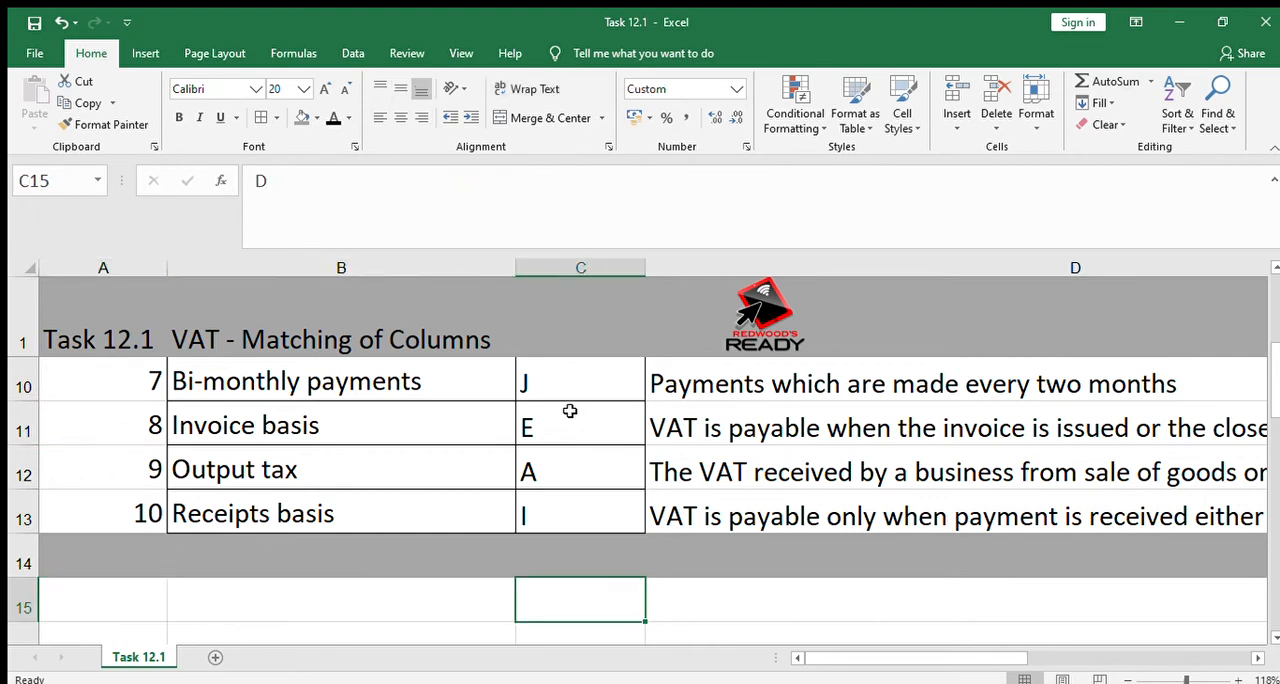
pyautogui.press('Right')
pyautogui.press('Left')
pyautogui.press('Left')
pyautogui.press('Left')
pyautogui.press('Right')
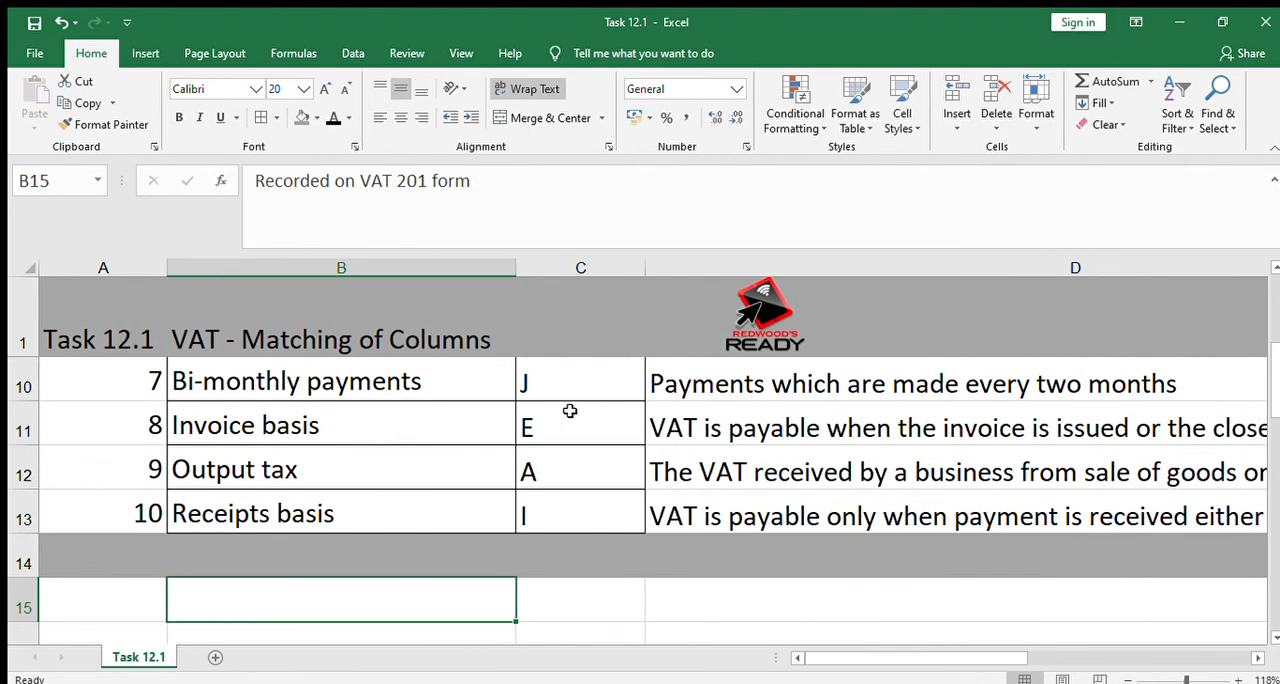
pyautogui.press('Right')
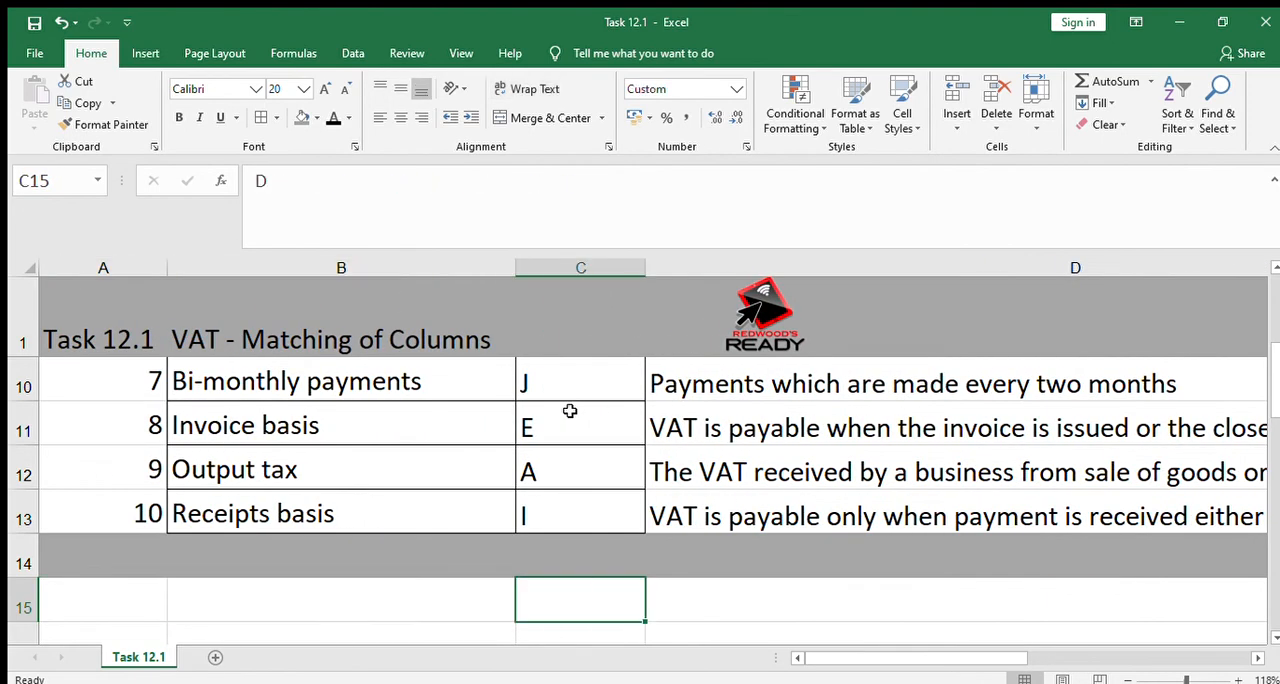
pyautogui.click(334, 118)
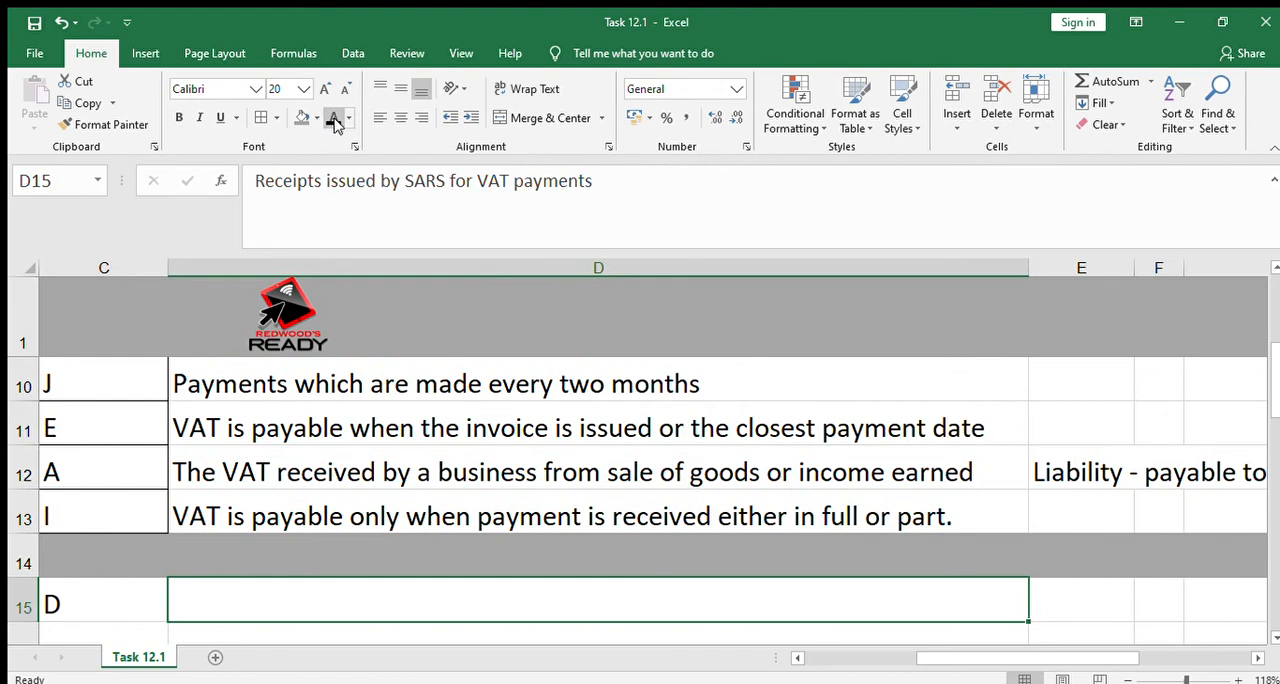
pyautogui.click(333, 119)
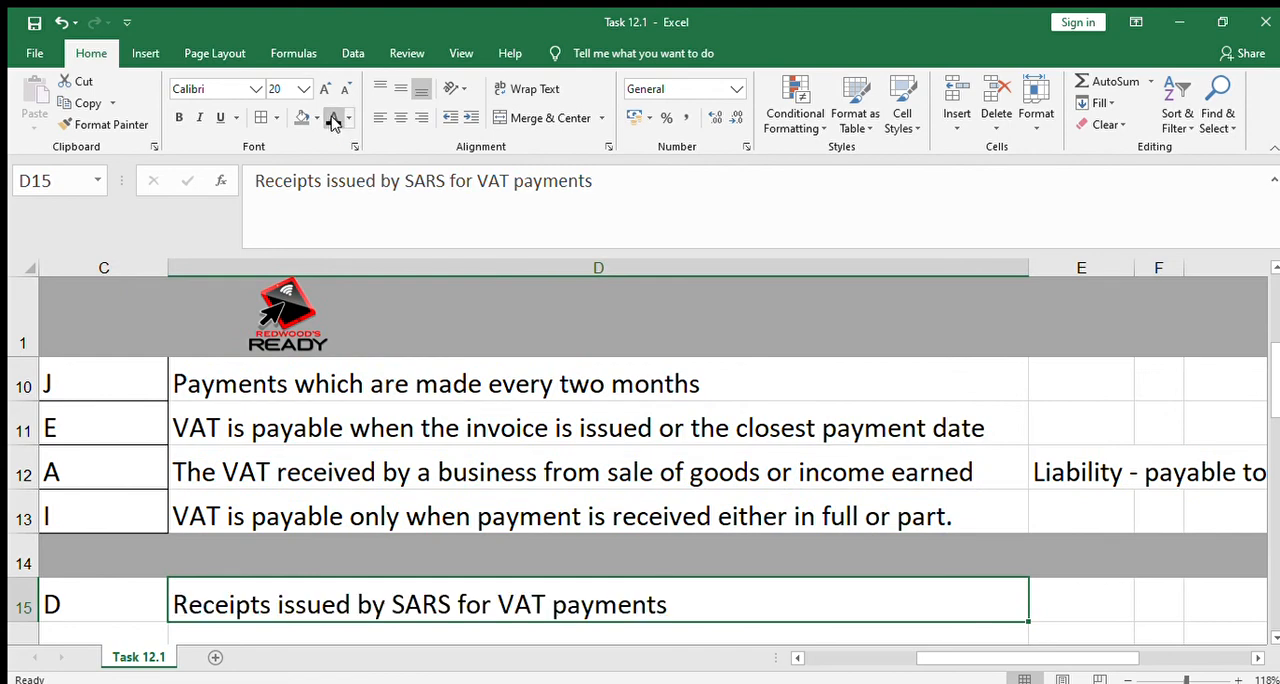
# Reveal the hidden "Recorded on VAT 201 form" text in B15 in black font
pyautogui.press('Left')
pyautogui.press('Left')
pyautogui.press('Left')
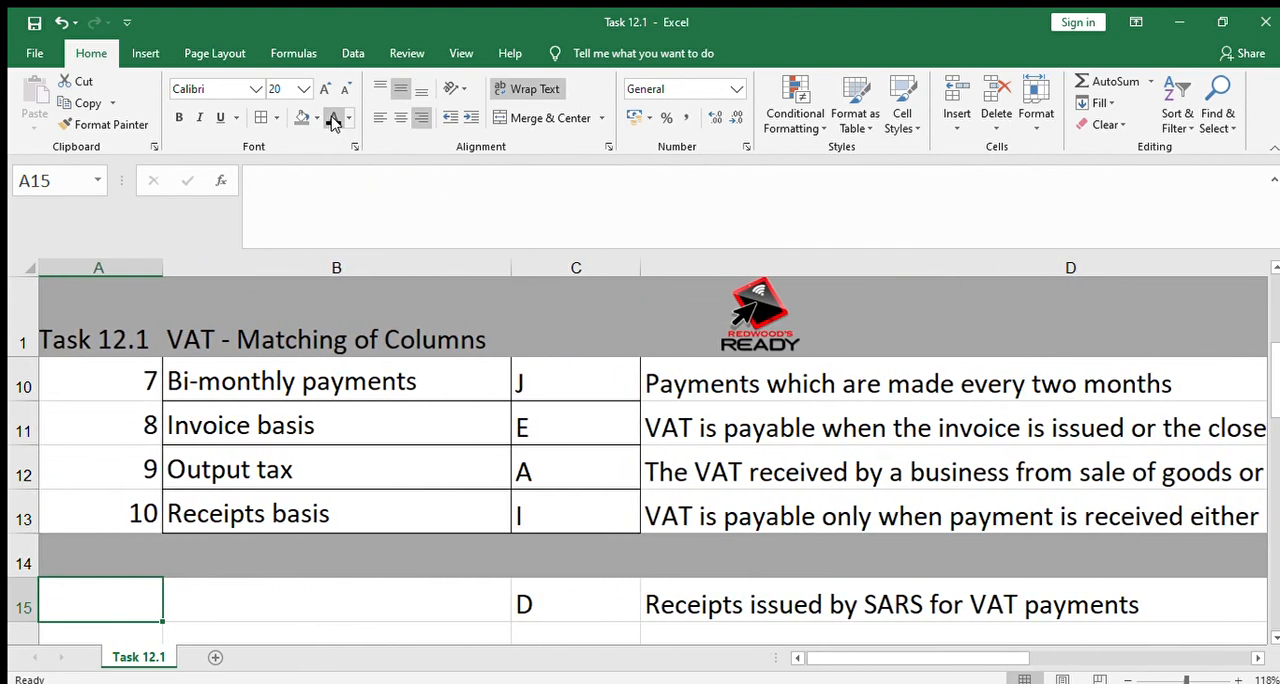
pyautogui.press('Down')
pyautogui.press('Down')
pyautogui.press('Down')
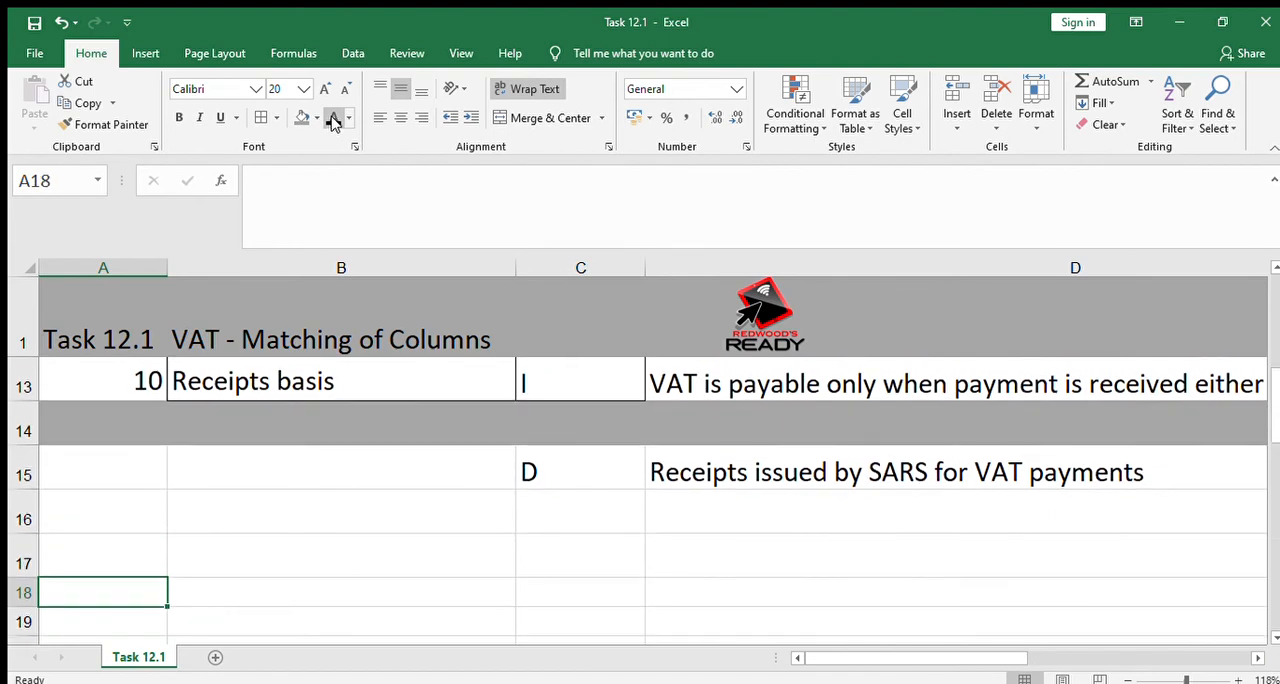
pyautogui.press('Up')
pyautogui.press('Up')
pyautogui.press('Up')
pyautogui.press('Right')
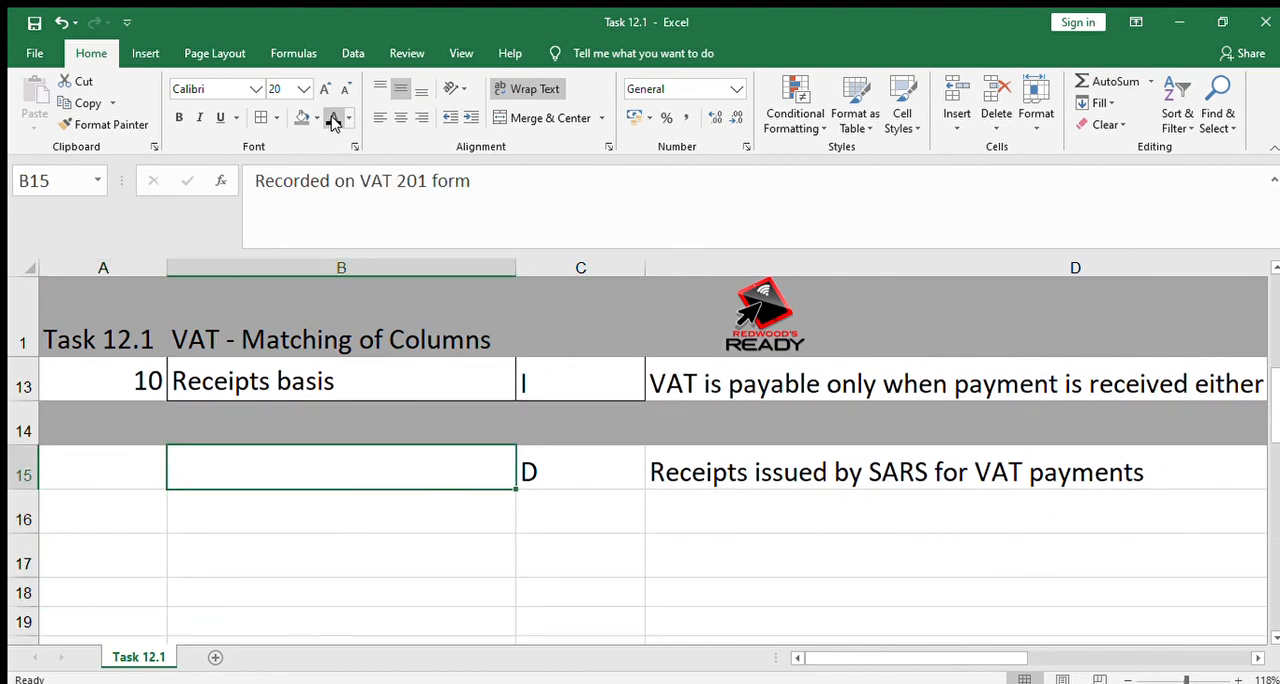
pyautogui.click(334, 118)
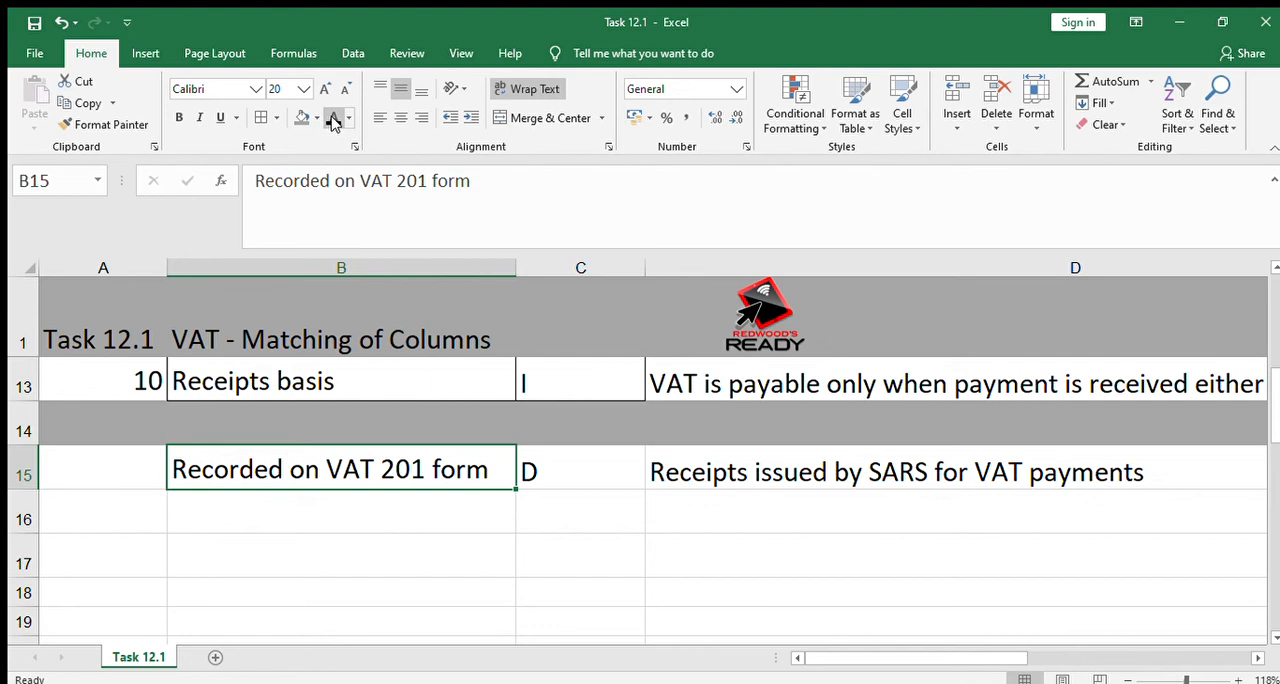
# Show the hidden description "Payments which are made twice in a month" in D16 in black font
pyautogui.press('Down')
pyautogui.press('Right')
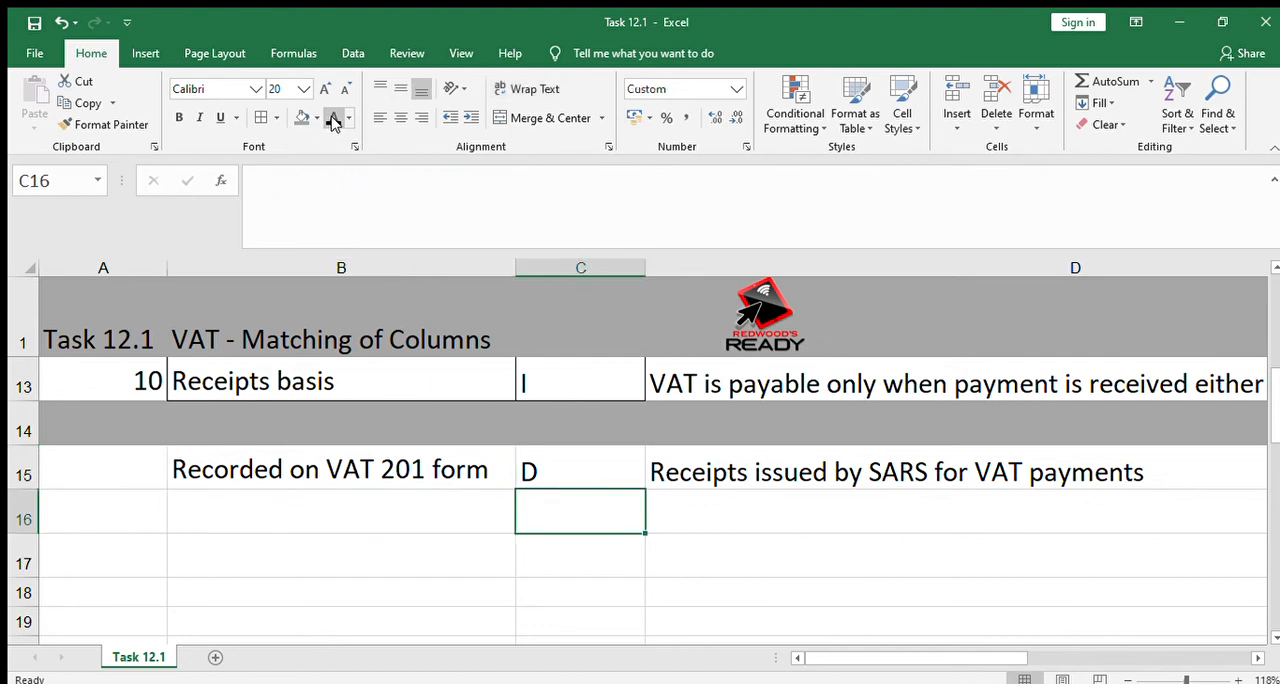
pyautogui.click(730, 508)
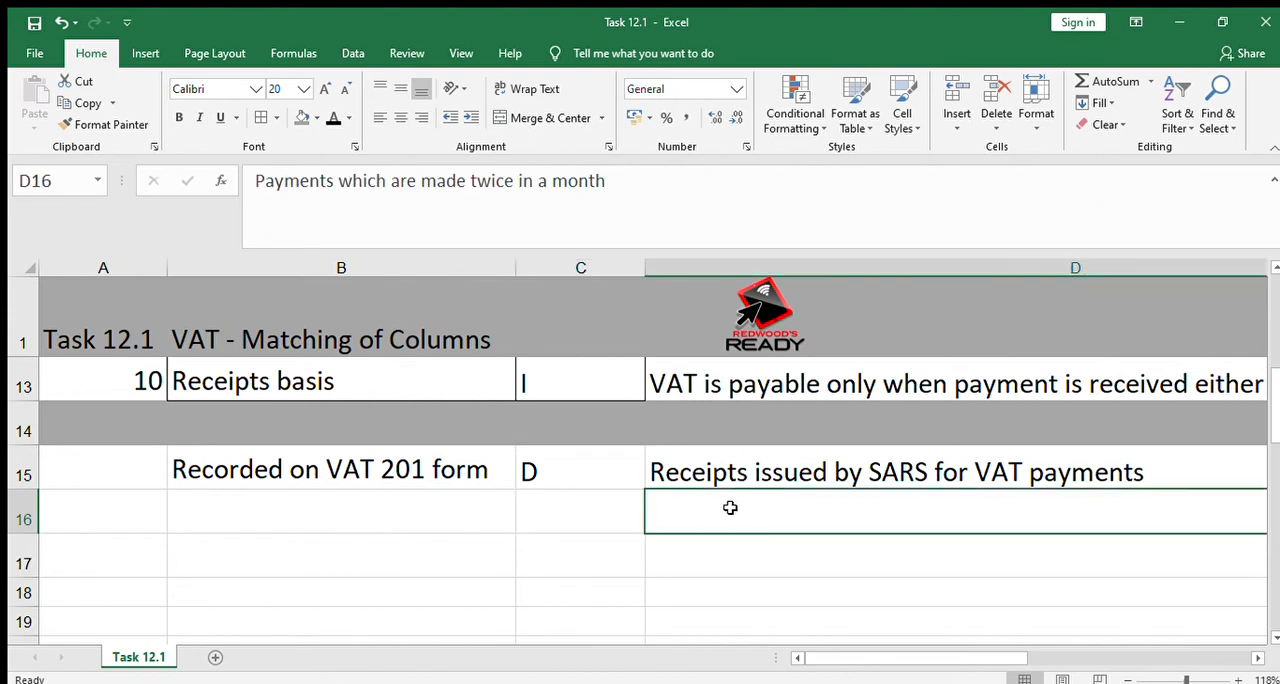
pyautogui.click(326, 116)
pyautogui.press('Left')
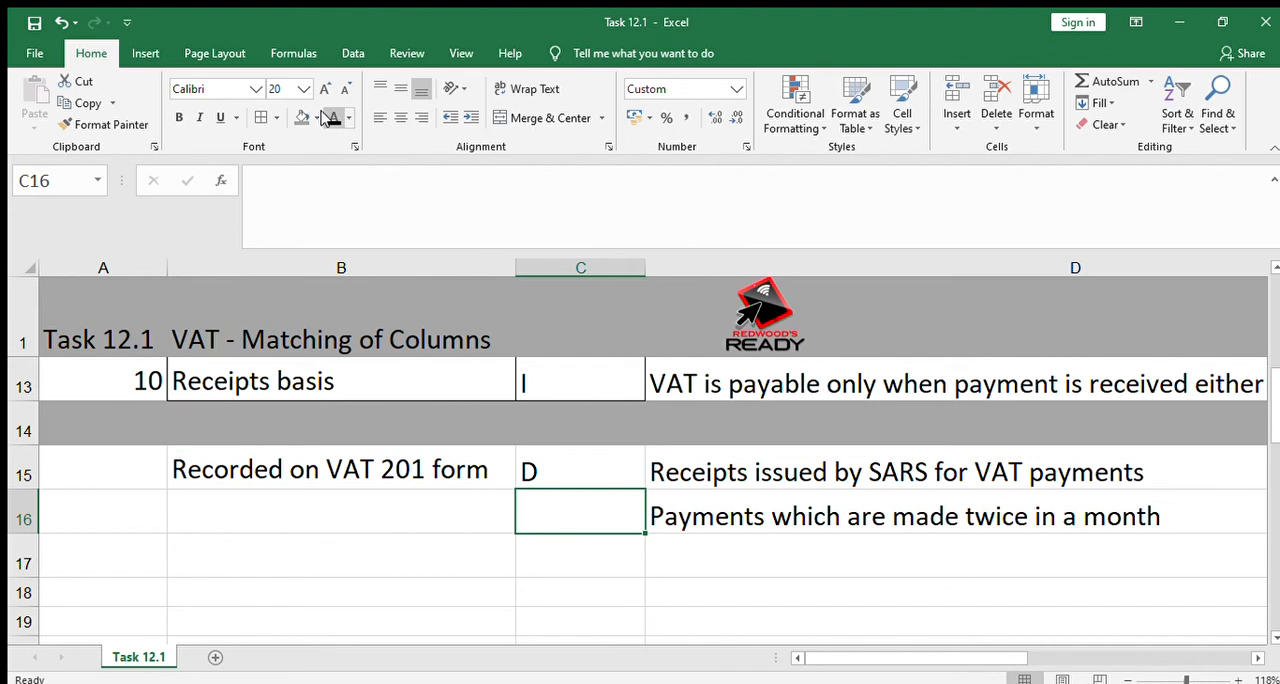
# Enter the letter B in C16 in black font and reveal the hidden "Voluntary" text in B16
pyautogui.press('Left')
pyautogui.press('Right')
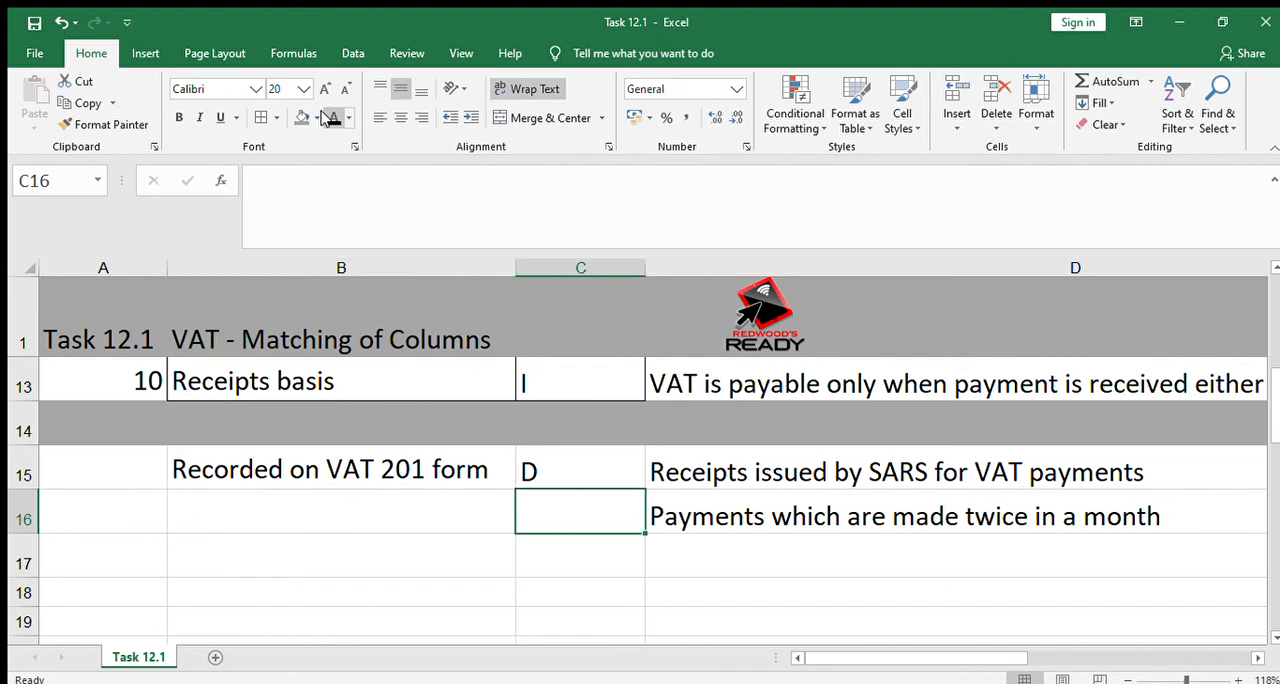
pyautogui.press('F2')
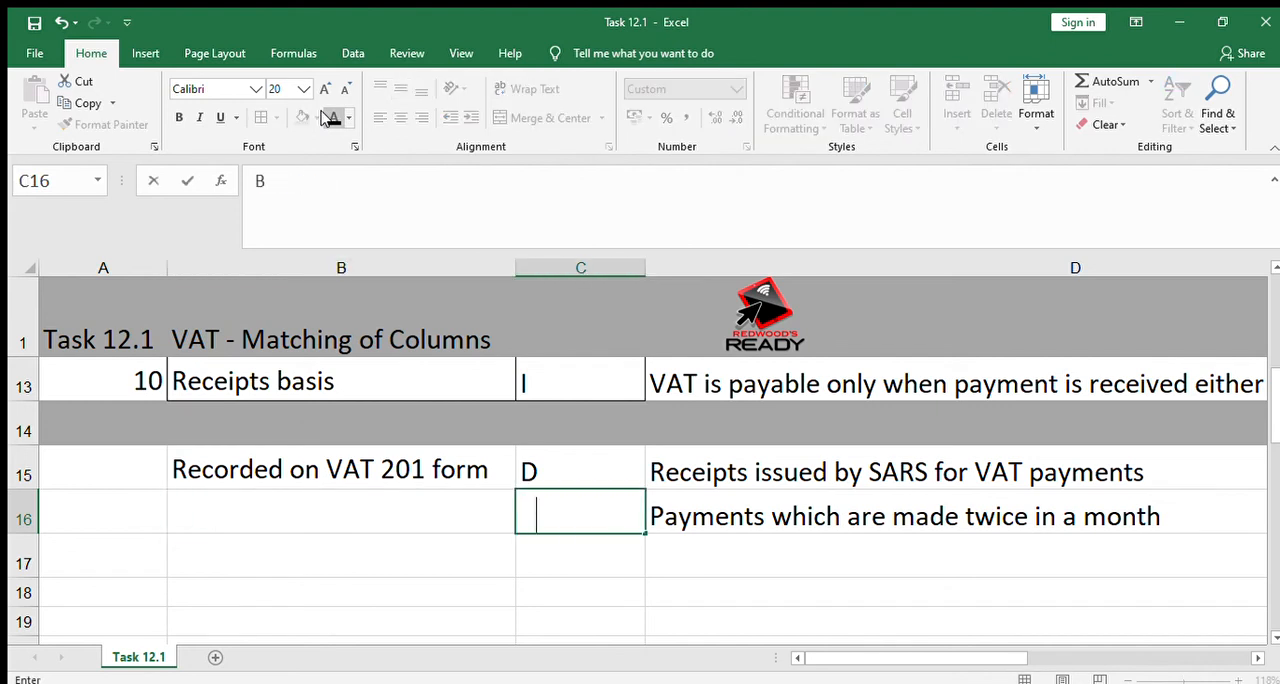
pyautogui.click(569, 560)
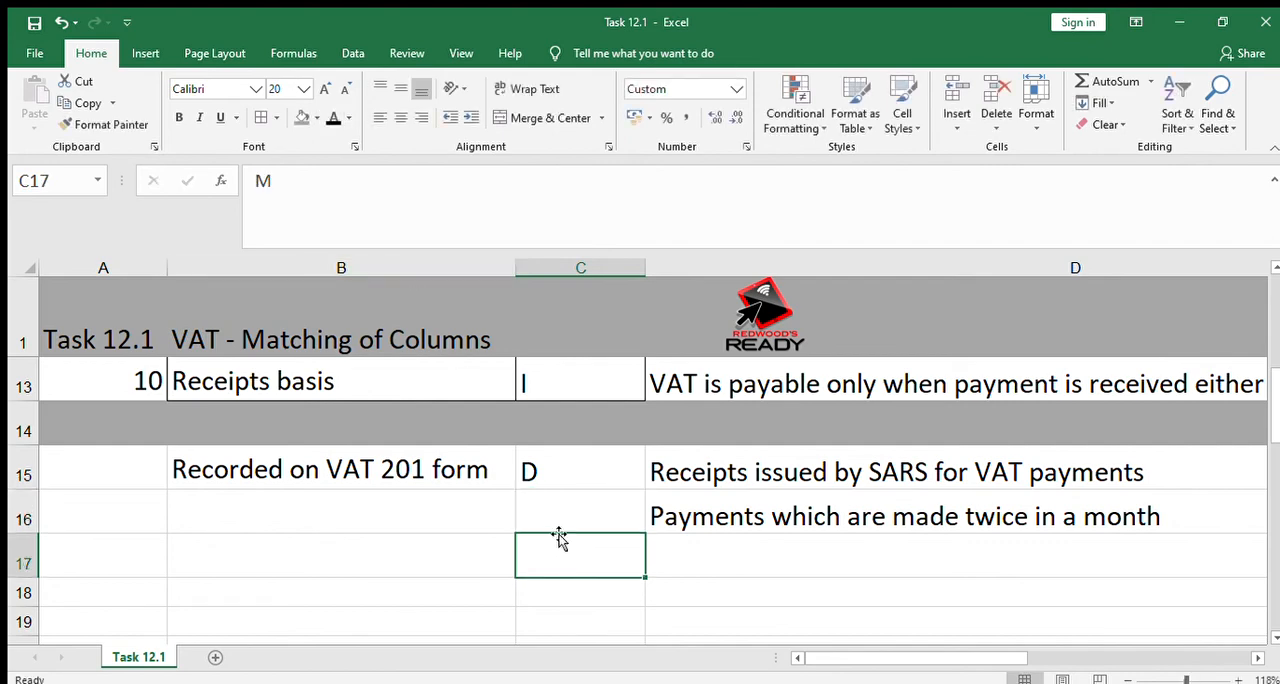
pyautogui.click(550, 502)
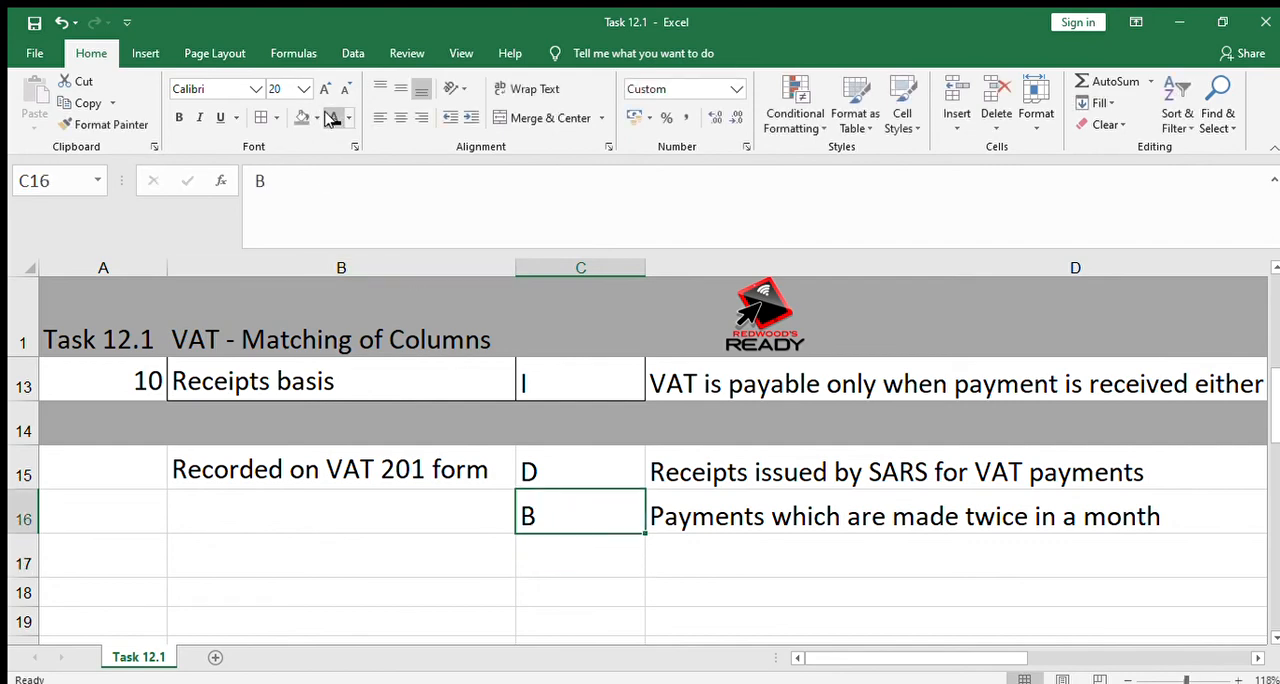
pyautogui.click(307, 500)
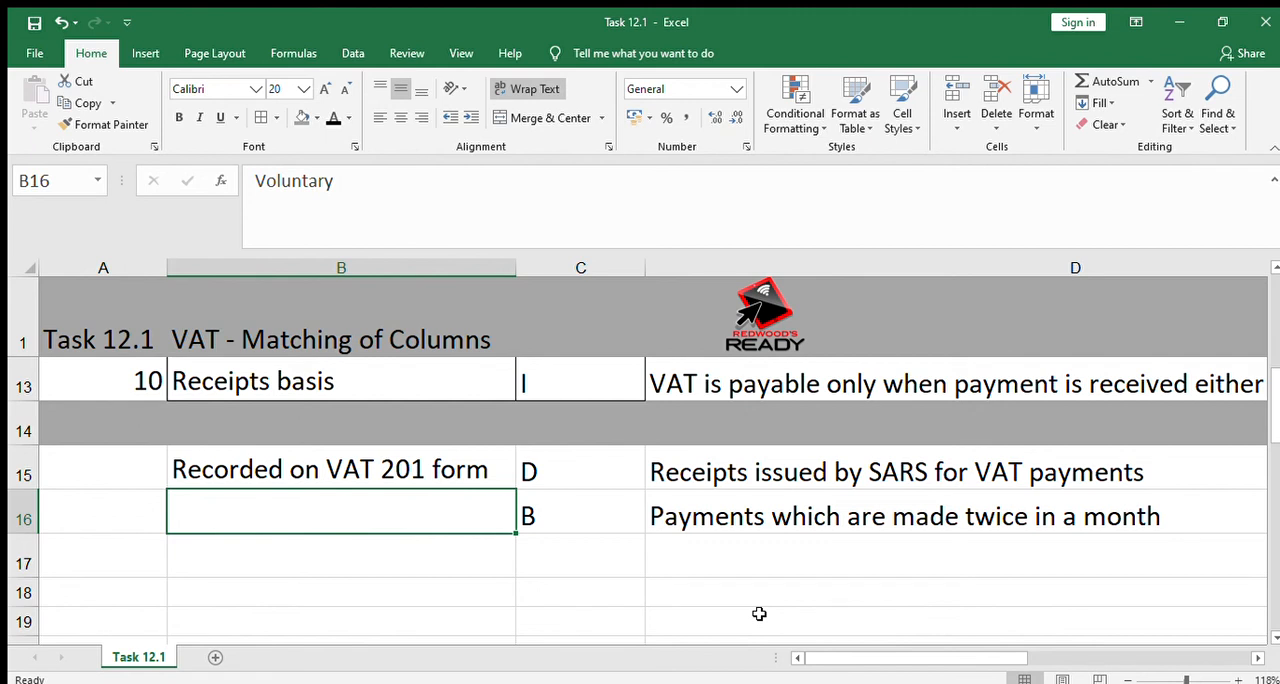
pyautogui.click(331, 117)
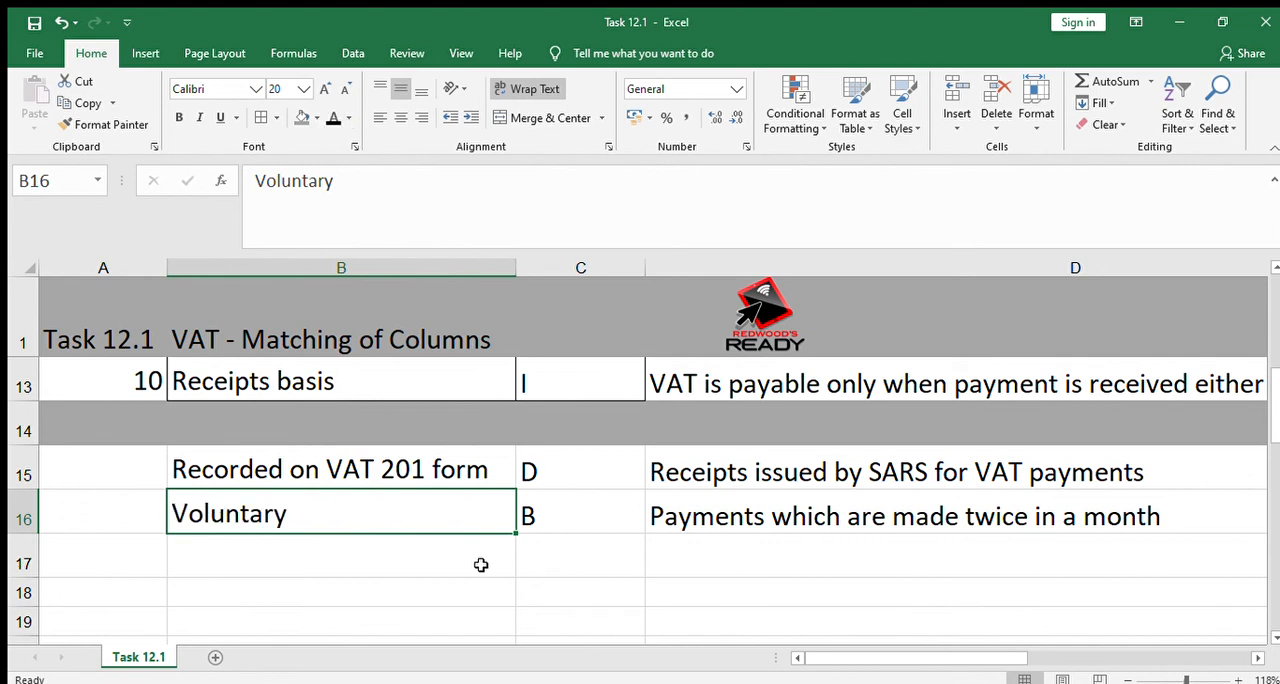
# Reveal the hidden description "A business with an annual turnover of less than R1000000" in D17 in black font
pyautogui.click(650, 608)
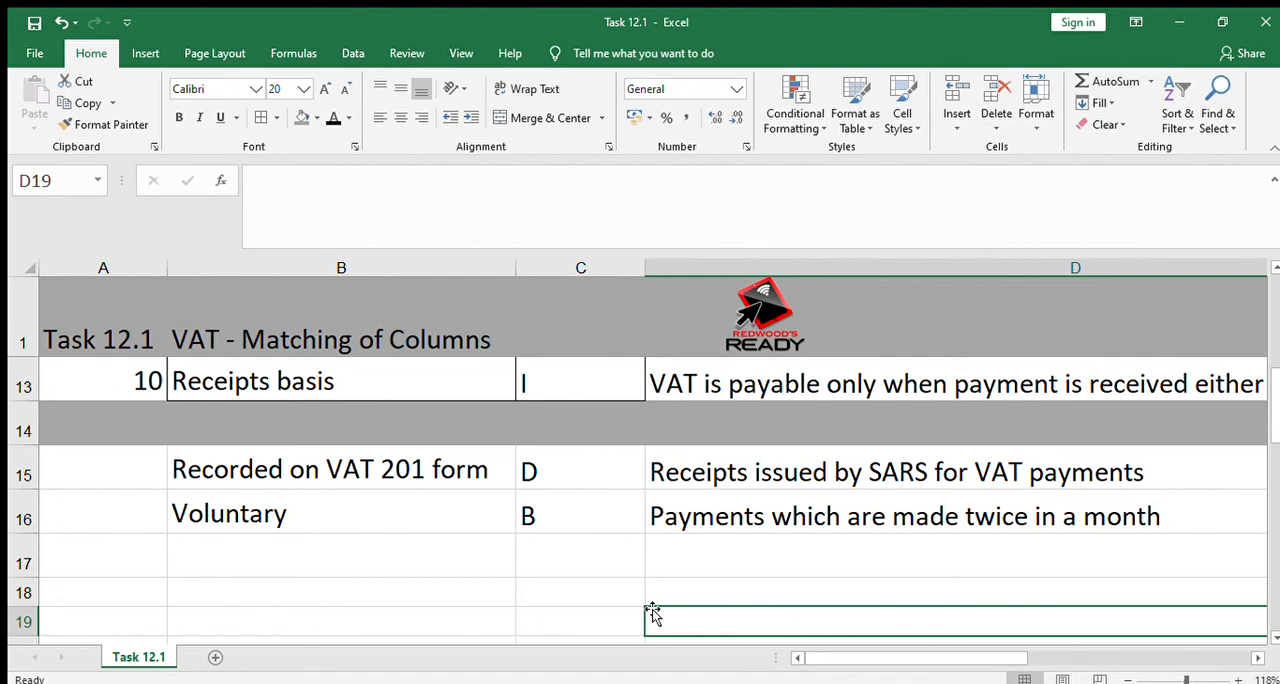
pyautogui.press('Up')
pyautogui.press('Up')
pyautogui.press('Left')
pyautogui.press('Left')
pyautogui.press('Left')
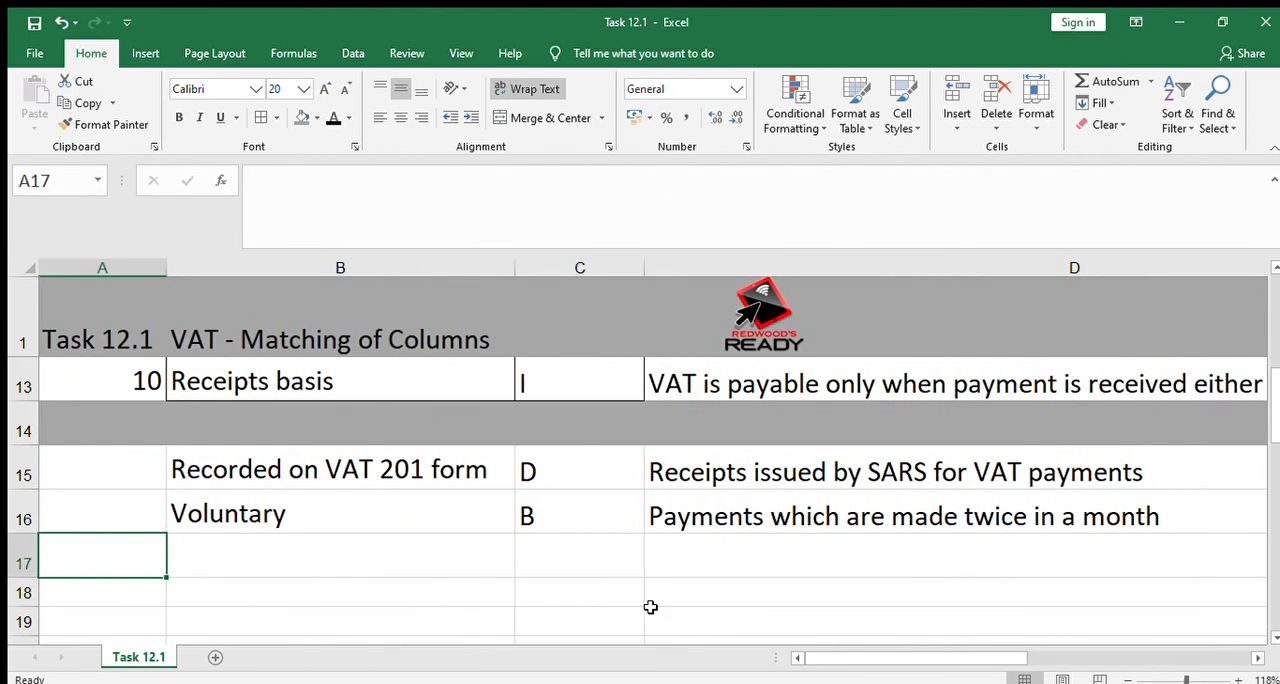
pyautogui.press('Right')
pyautogui.press('Right')
pyautogui.press('Right')
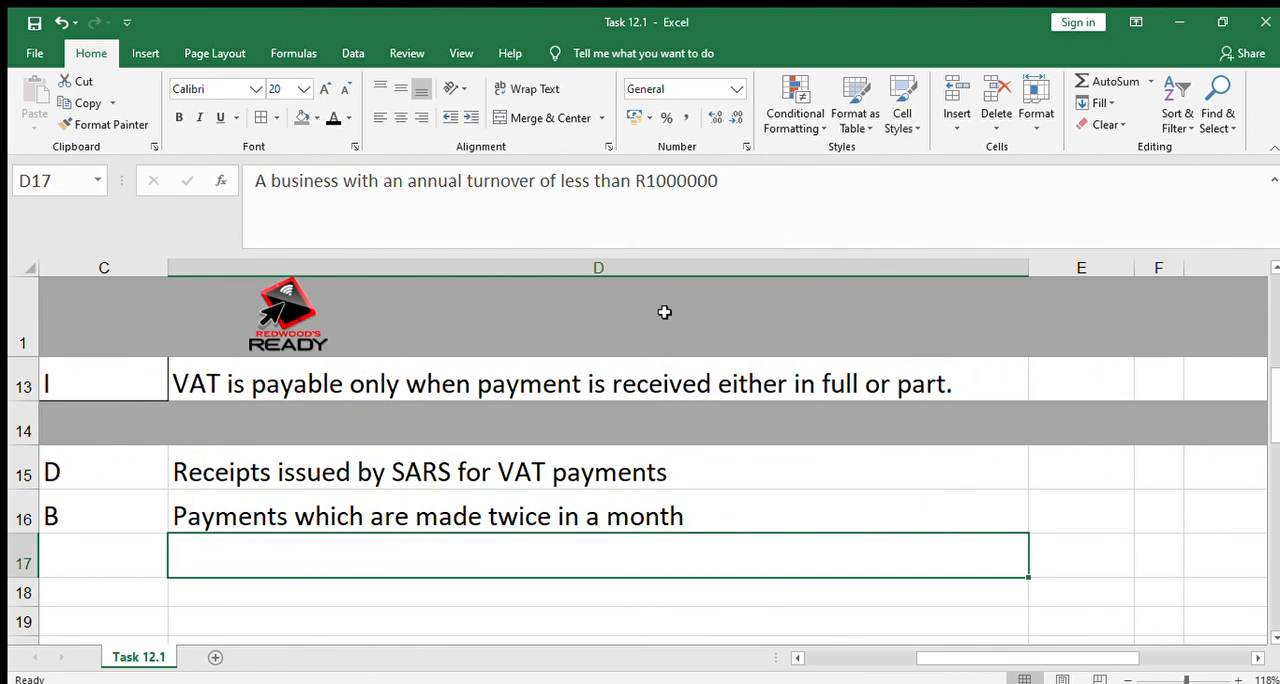
pyautogui.click(325, 117)
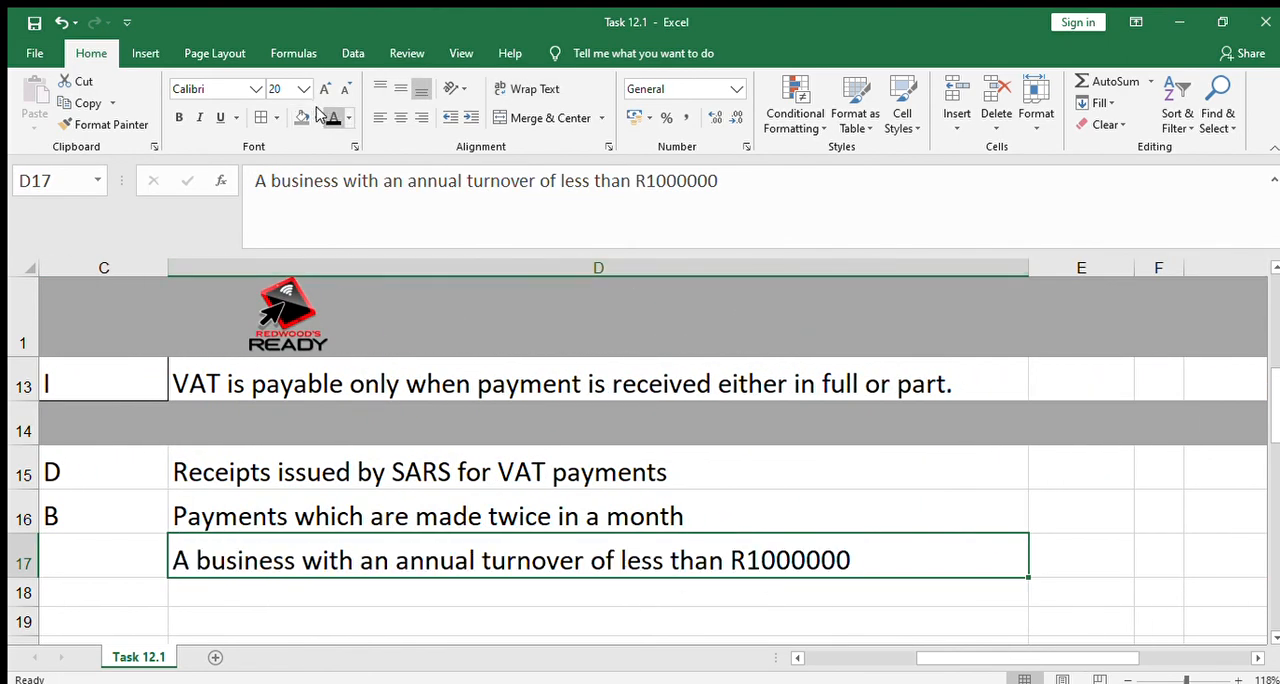
# Set the font of C17 and B17 to black to show the letter M and "Voluntary VAT registration"
pyautogui.press('Left')
pyautogui.press('Left')
pyautogui.press('Right')
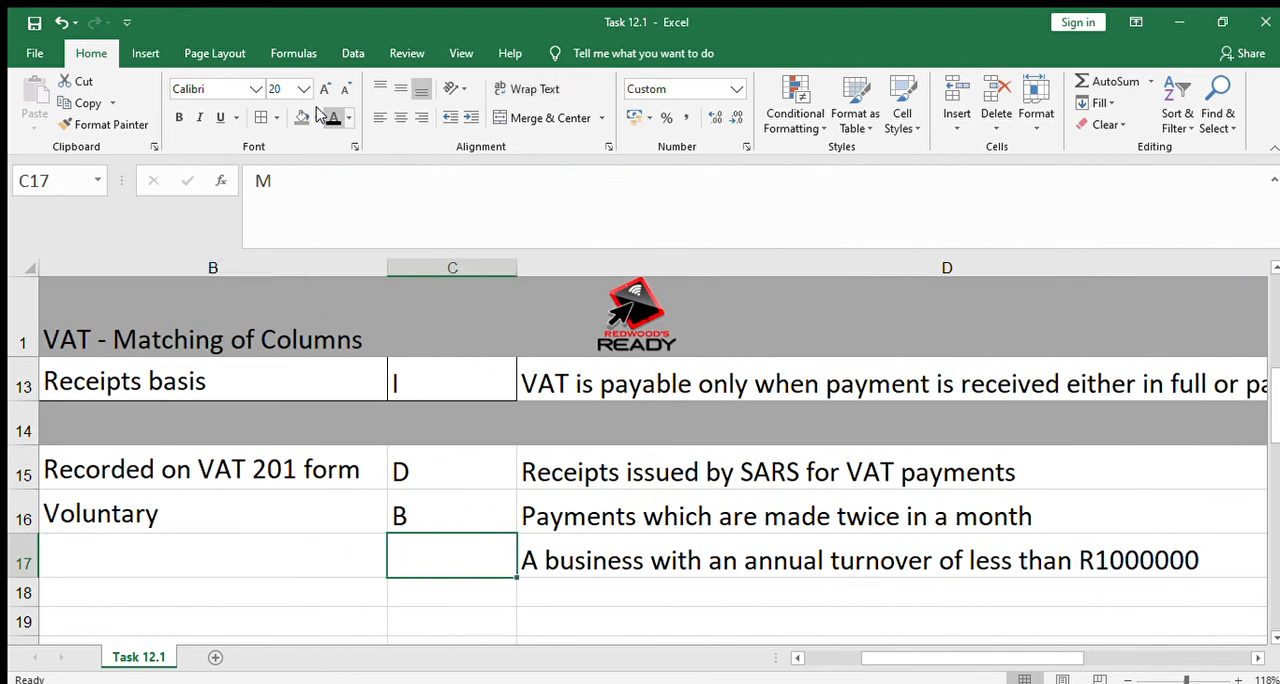
pyautogui.click(318, 113)
pyautogui.press('Left')
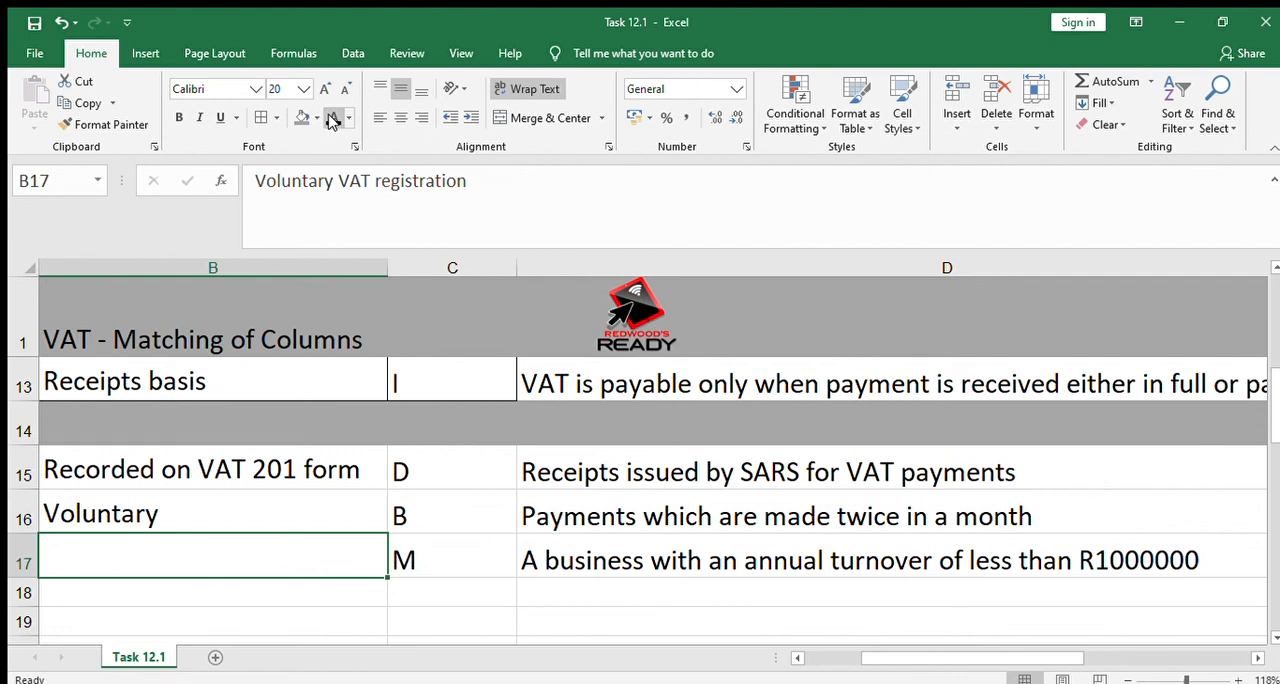
pyautogui.click(333, 118)
pyautogui.press('Left')
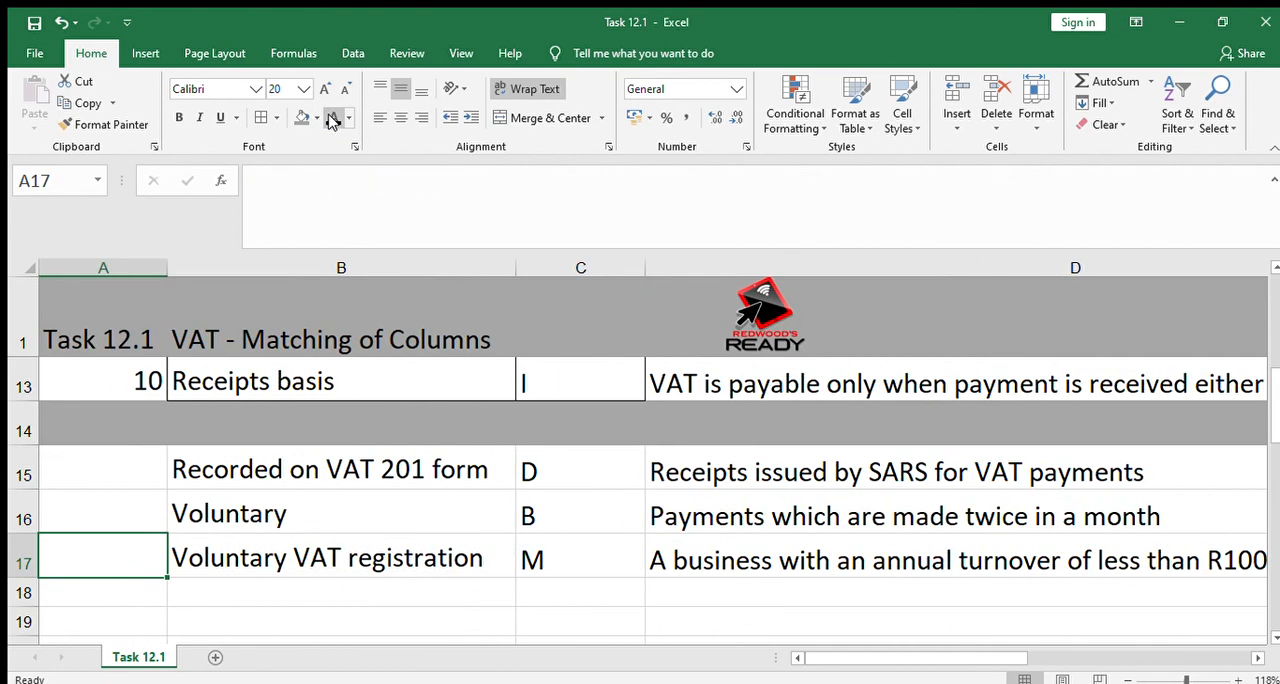
pyautogui.press('Down')
pyautogui.press('Down')
pyautogui.press('Down')
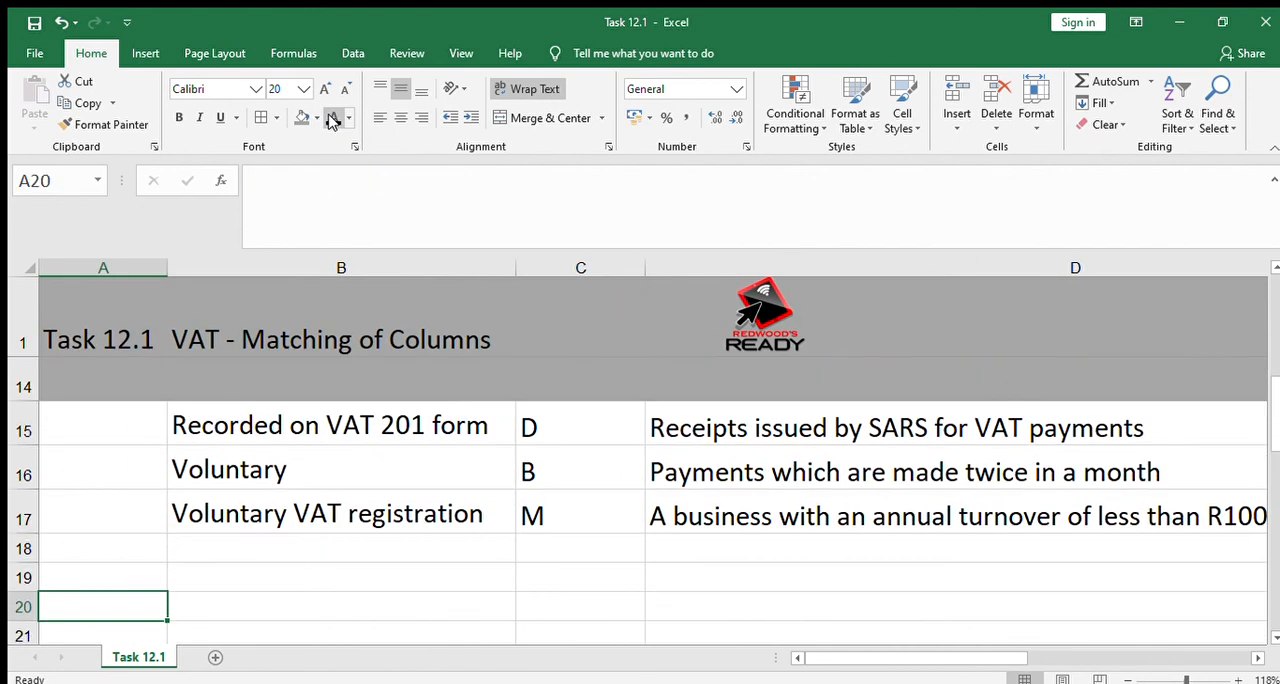
pyautogui.click(443, 426)
pyautogui.press('Up')
pyautogui.press('Up')
pyautogui.press('Up')
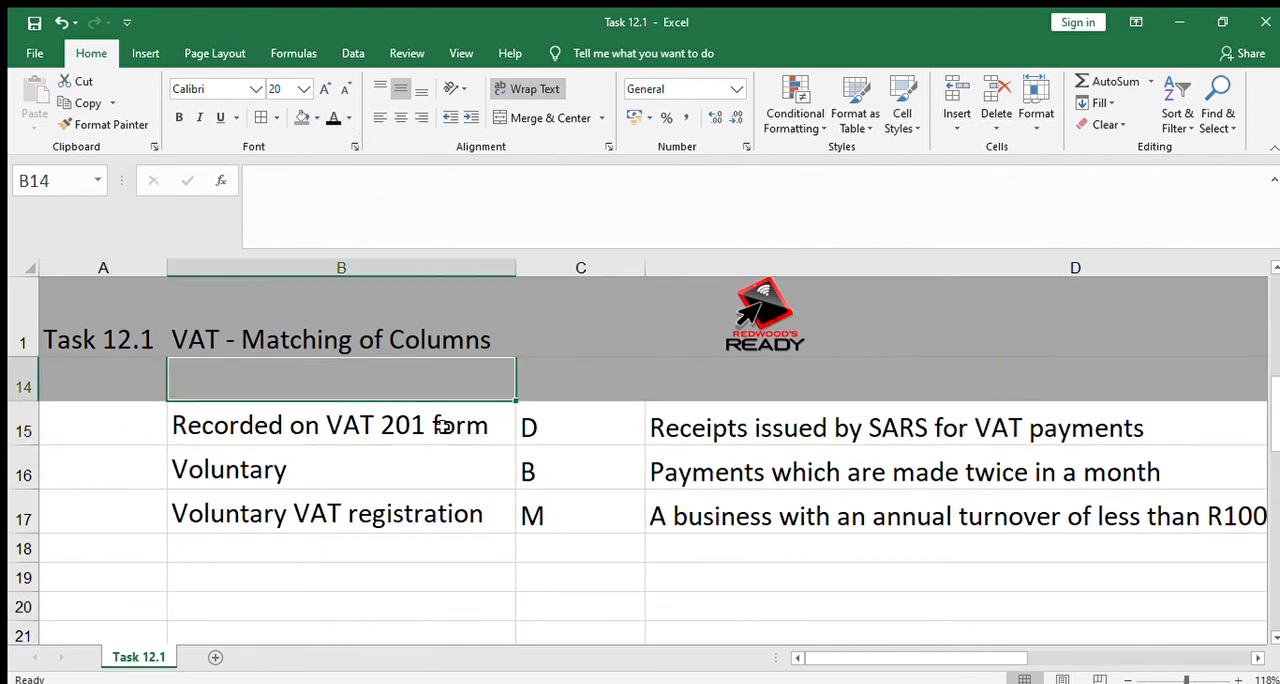